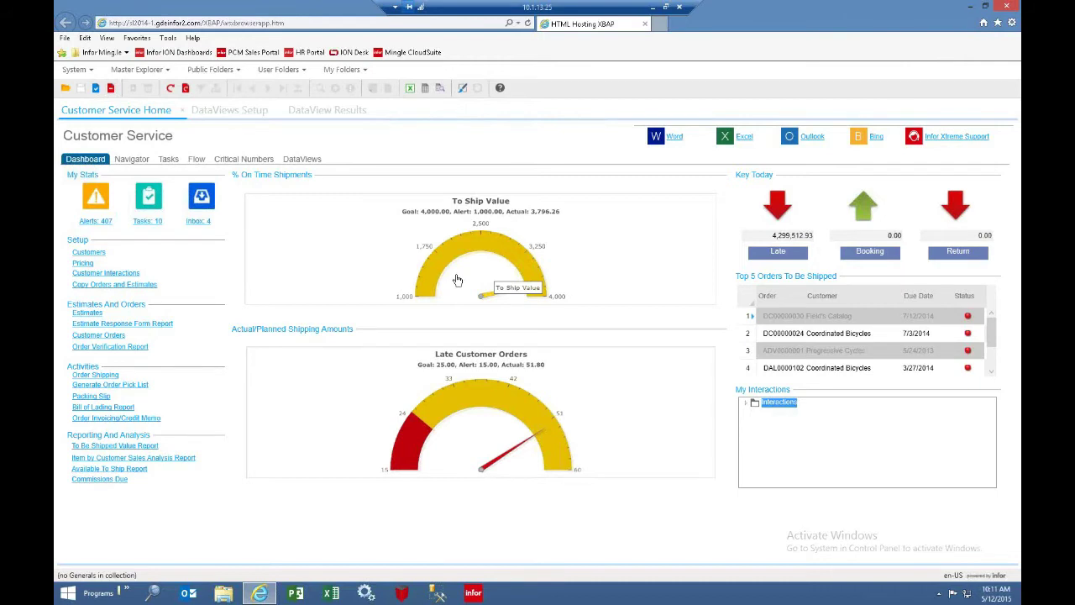
- Open the drilldown behind the Late Customer Orders gauge and sort its lines by Item in ascending order
{"action": "left_click", "coordinate": [487, 406]}
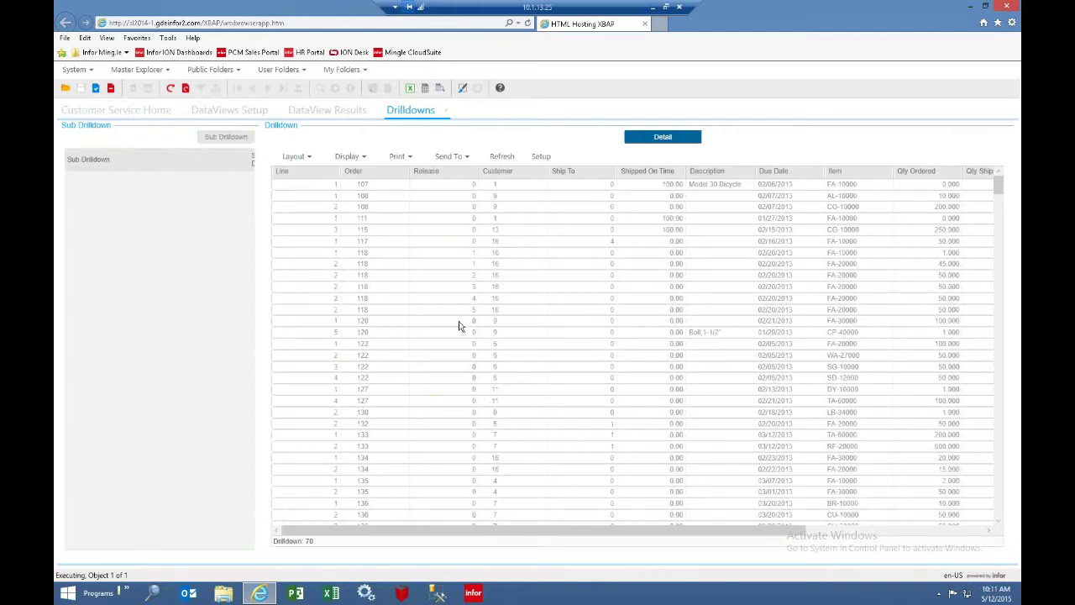
{"action": "left_click", "coordinate": [424, 186]}
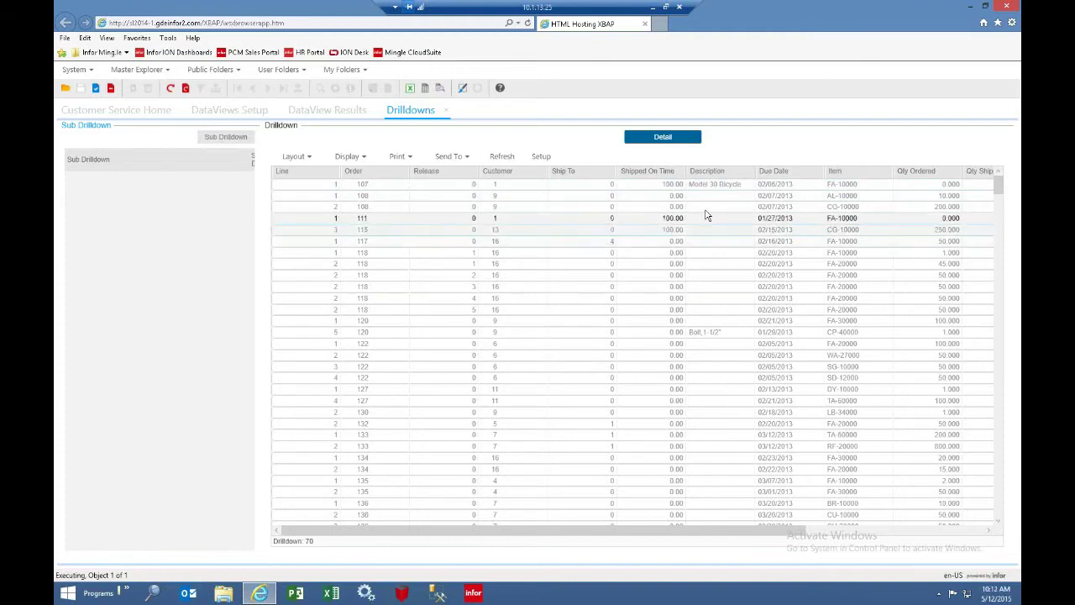
{"action": "left_click", "coordinate": [780, 172]}
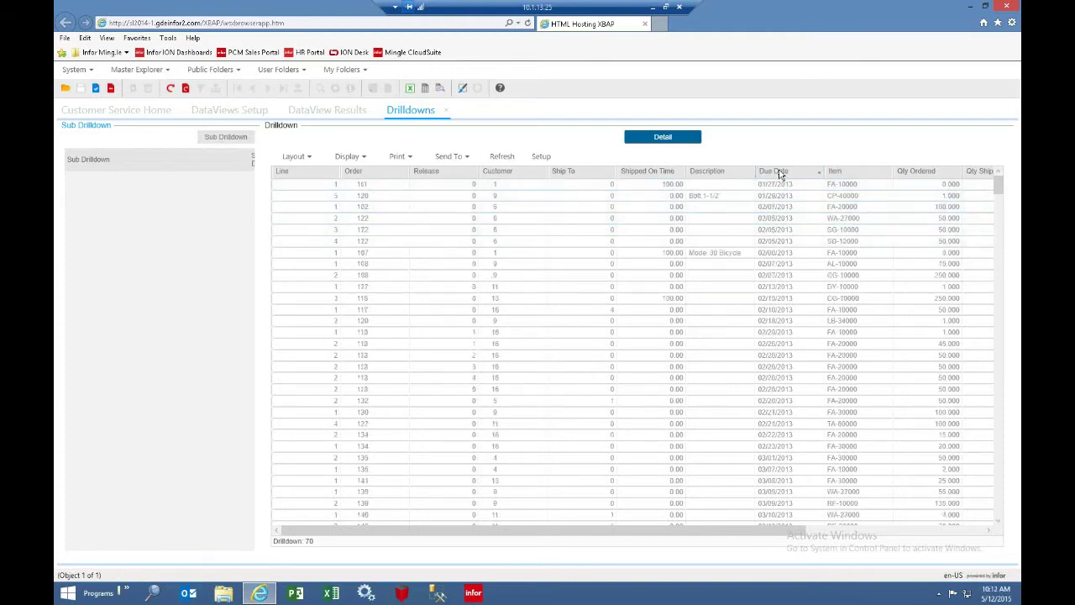
{"action": "left_click", "coordinate": [838, 174]}
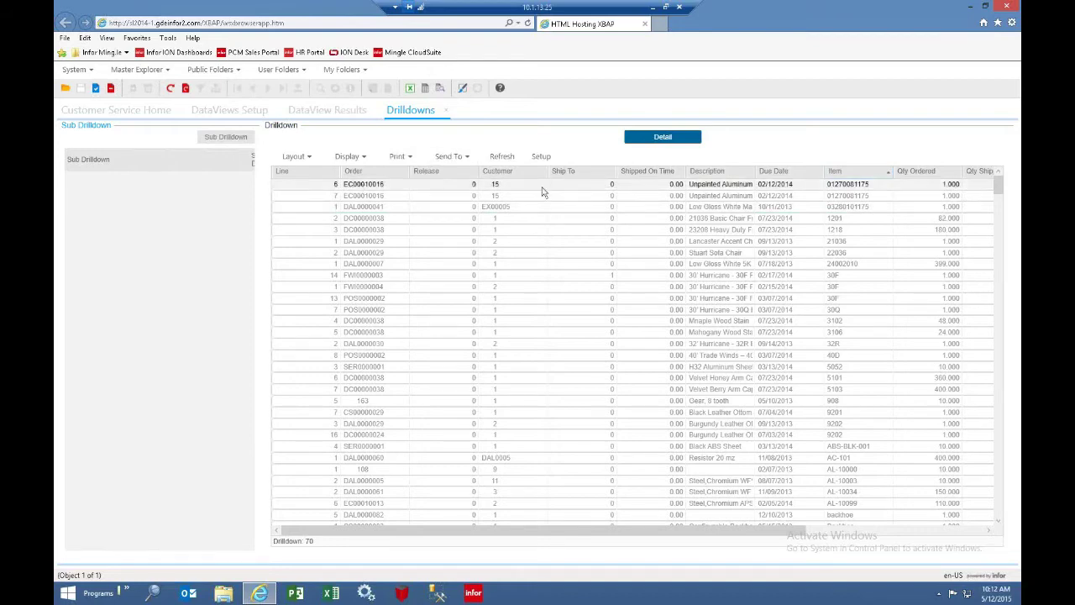
{"action": "left_click_drag", "start_coordinate": [664, 534], "coordinate": [501, 525]}
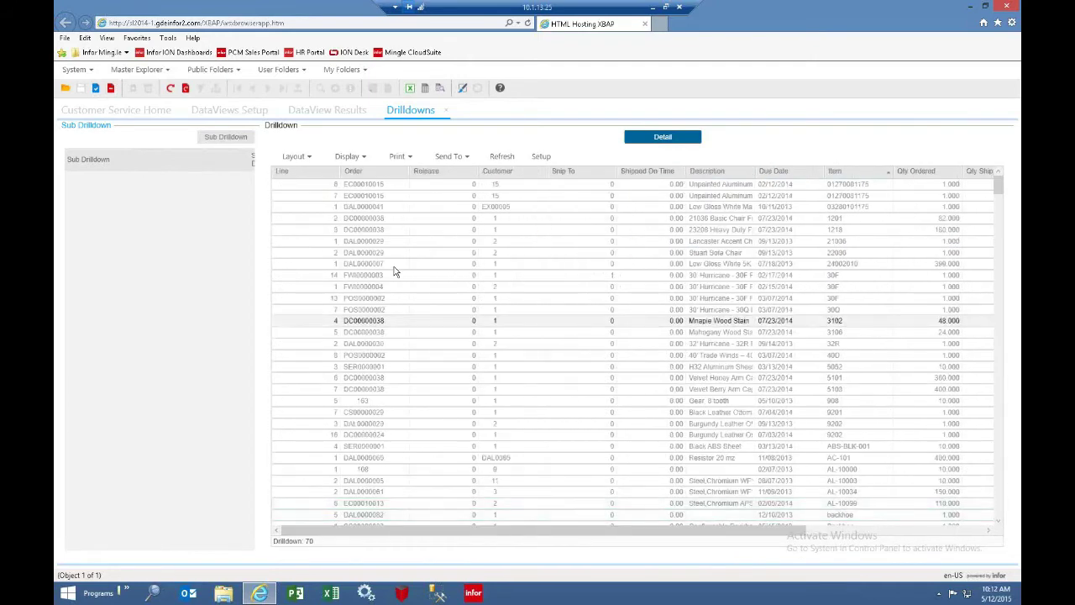
- Review the columns available for the drilldown grid in the Field Chooser, and close it unchanged
{"action": "left_click", "coordinate": [362, 161]}
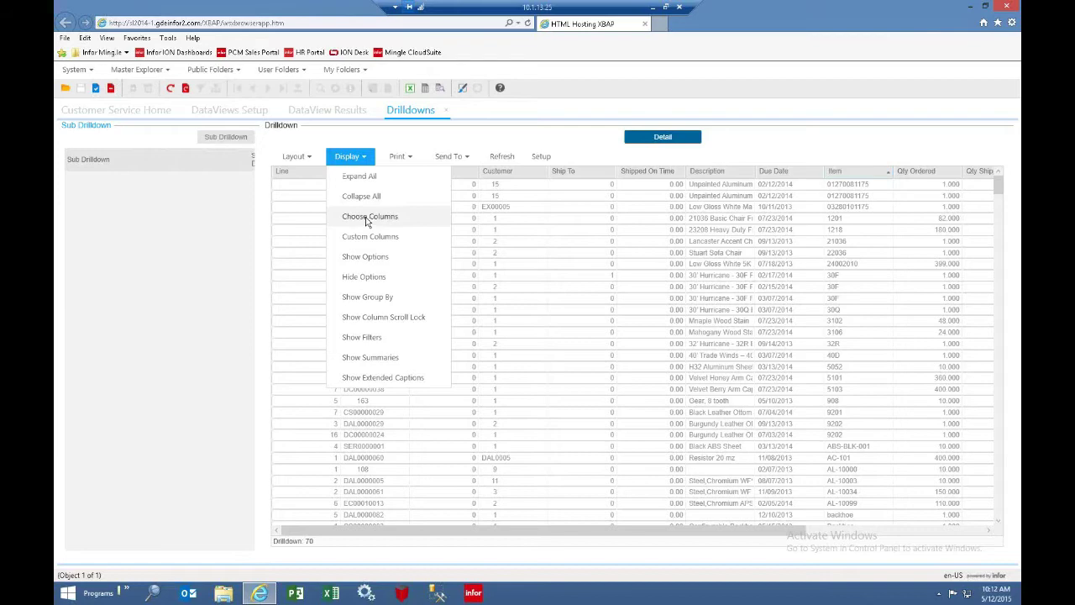
{"action": "left_click", "coordinate": [369, 217]}
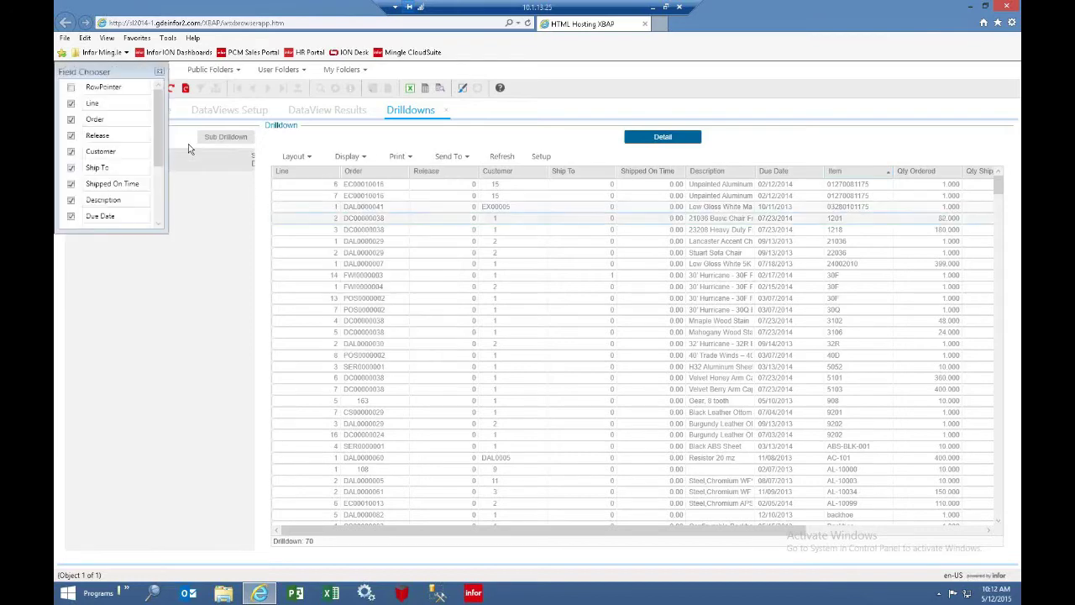
{"action": "left_click_drag", "start_coordinate": [160, 143], "coordinate": [155, 205]}
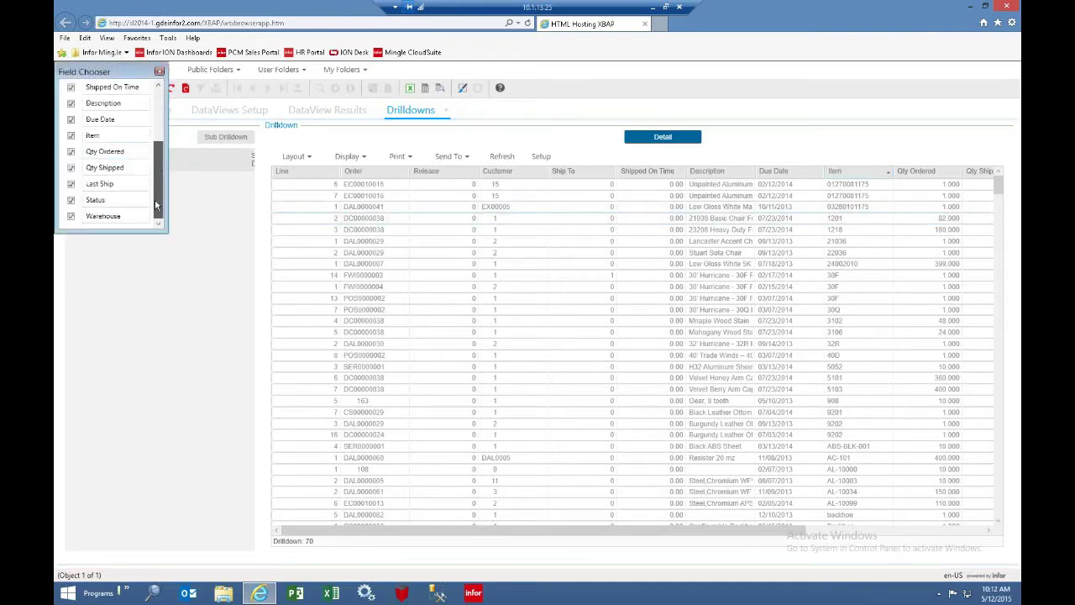
{"action": "left_click", "coordinate": [159, 72]}
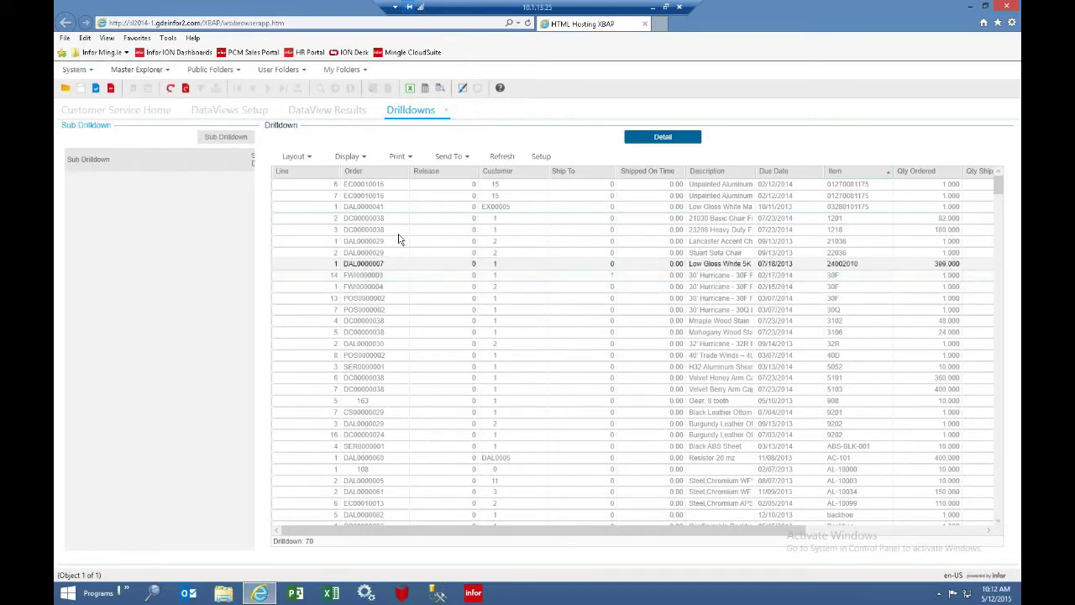
- Show the drilldown grid's options, including the group-by area and the summary and filter controls for each column
{"action": "left_click", "coordinate": [366, 158]}
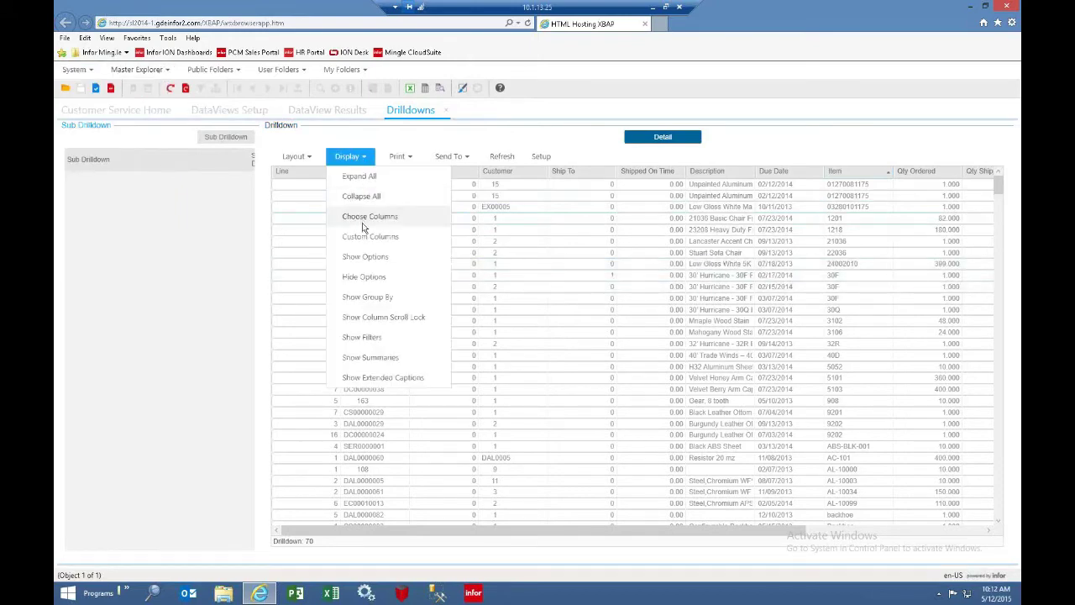
{"action": "left_click", "coordinate": [366, 261]}
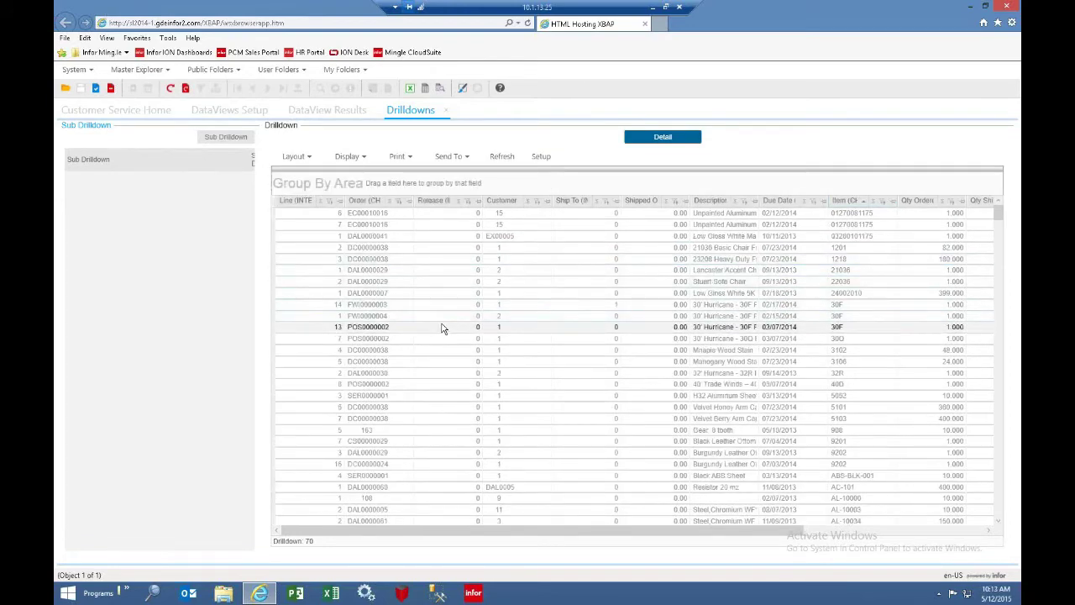
- Temporarily group the drilldown lines by Customer, viewing the groups for customers 1 and 3 before removing the grouping
{"action": "left_click_drag", "start_coordinate": [509, 206], "coordinate": [351, 186]}
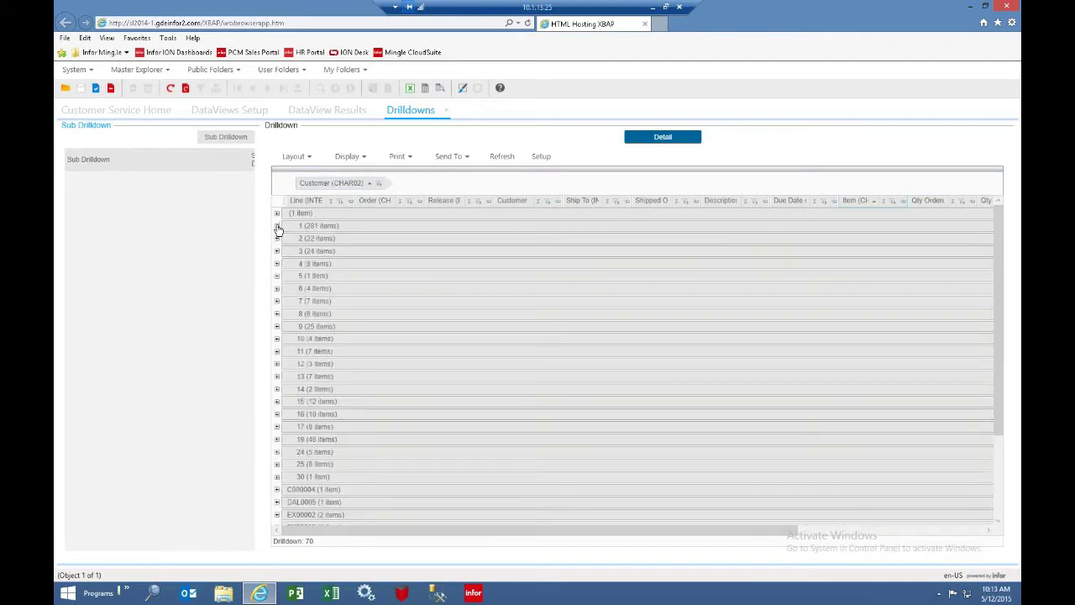
{"action": "left_click", "coordinate": [278, 228]}
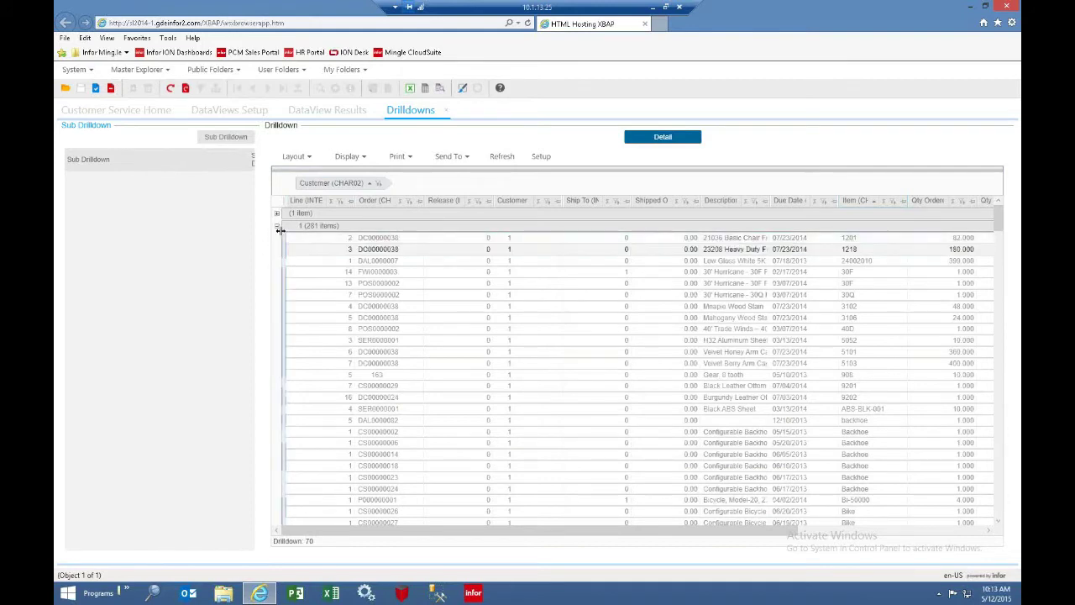
{"action": "left_click", "coordinate": [277, 227]}
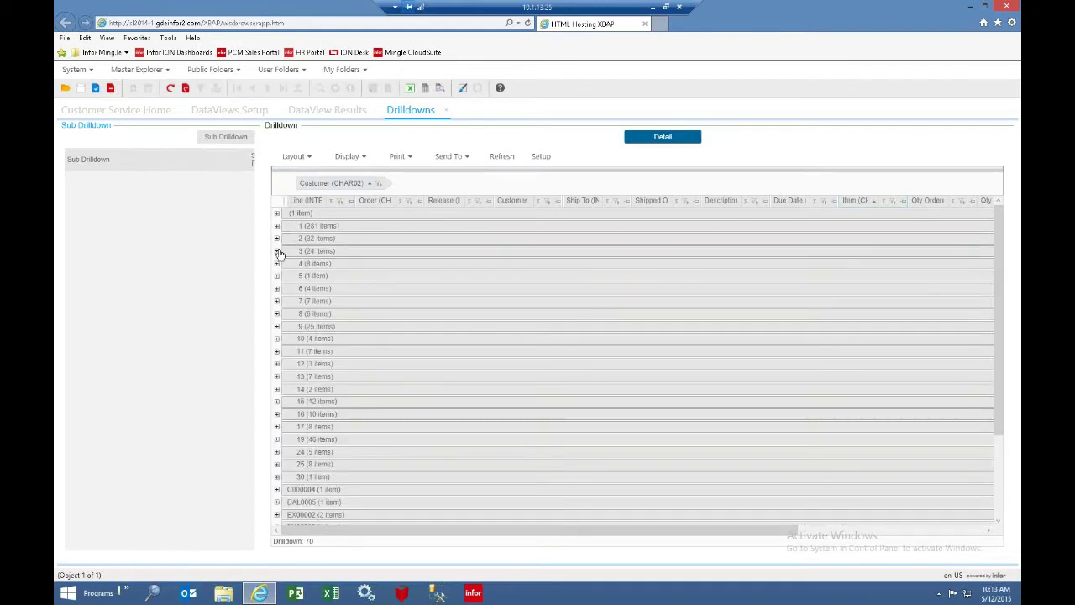
{"action": "left_click", "coordinate": [278, 252]}
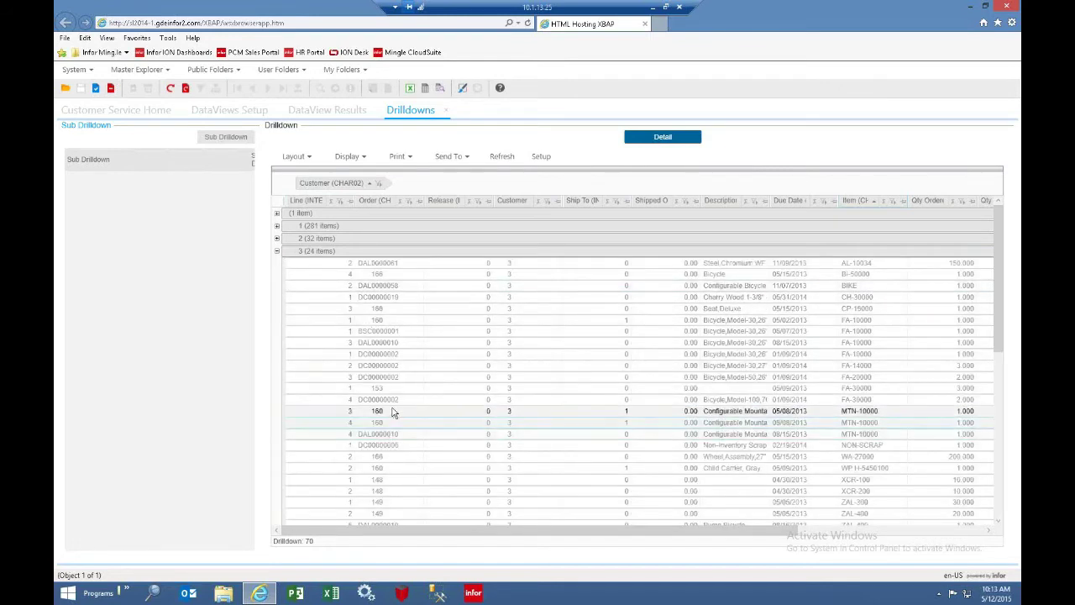
{"action": "left_click_drag", "start_coordinate": [337, 192], "coordinate": [475, 283]}
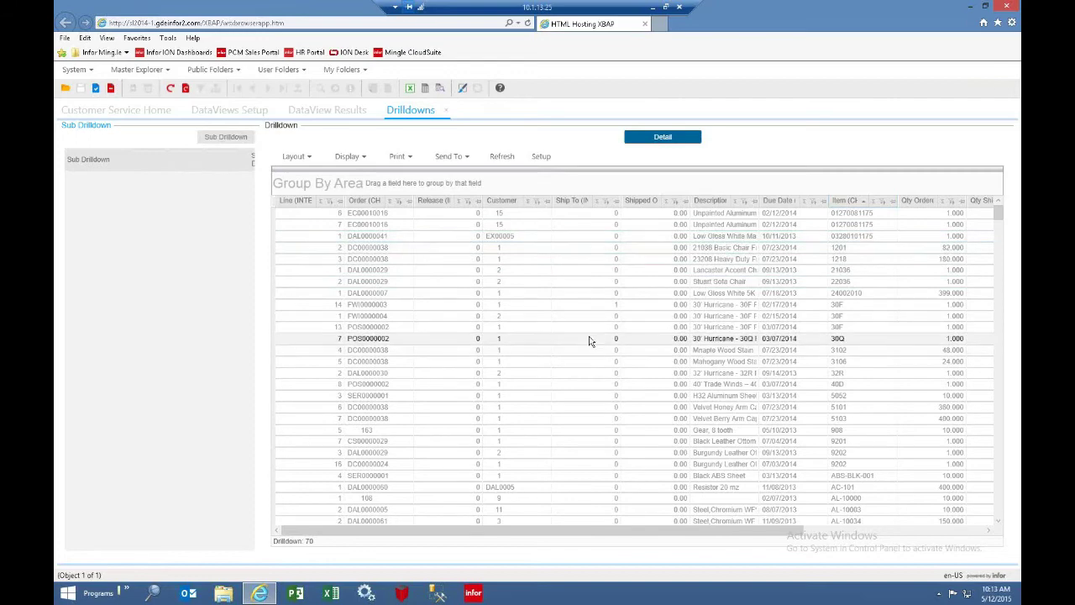
- Add a Sum summary to the Qty Ordered column and check which summaries are offered for the Item column
{"action": "left_click_drag", "start_coordinate": [726, 538], "coordinate": [895, 543]}
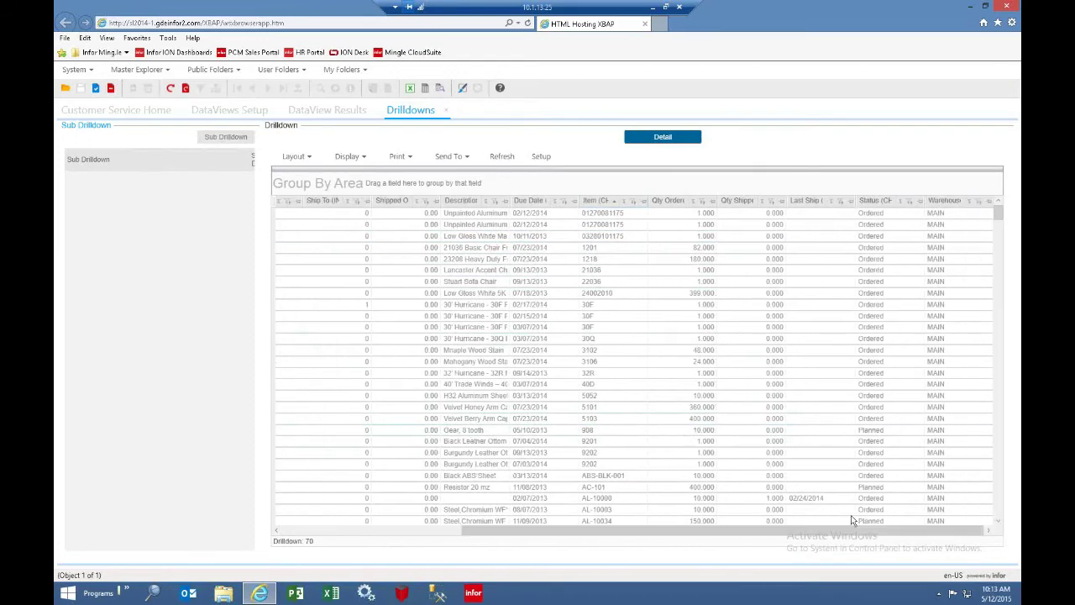
{"action": "left_click", "coordinate": [693, 202]}
{"action": "left_click", "coordinate": [664, 229]}
{"action": "left_click", "coordinate": [538, 393]}
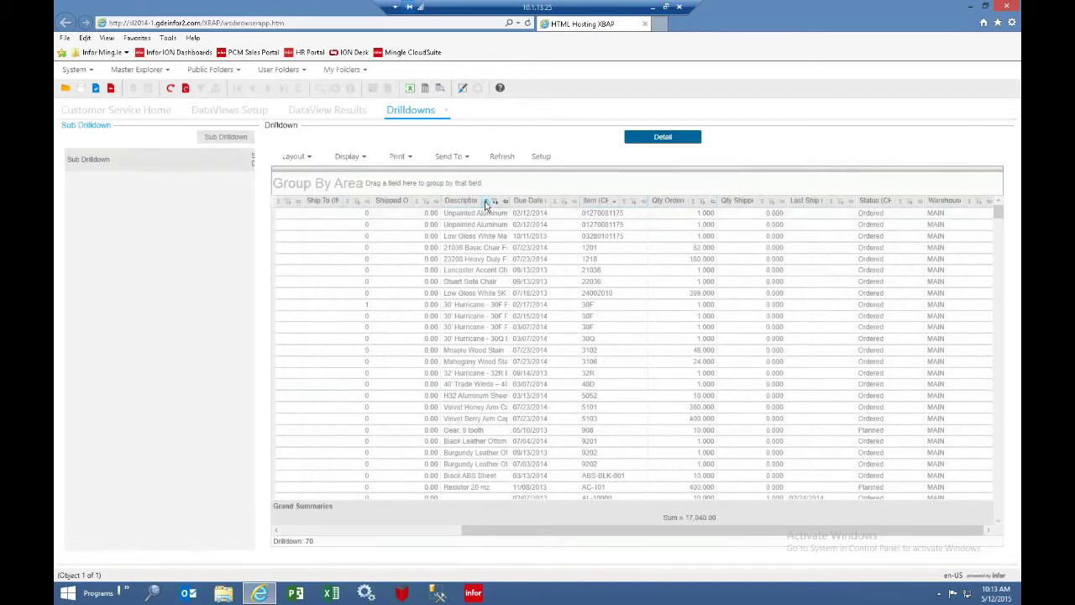
{"action": "left_click", "coordinate": [624, 204]}
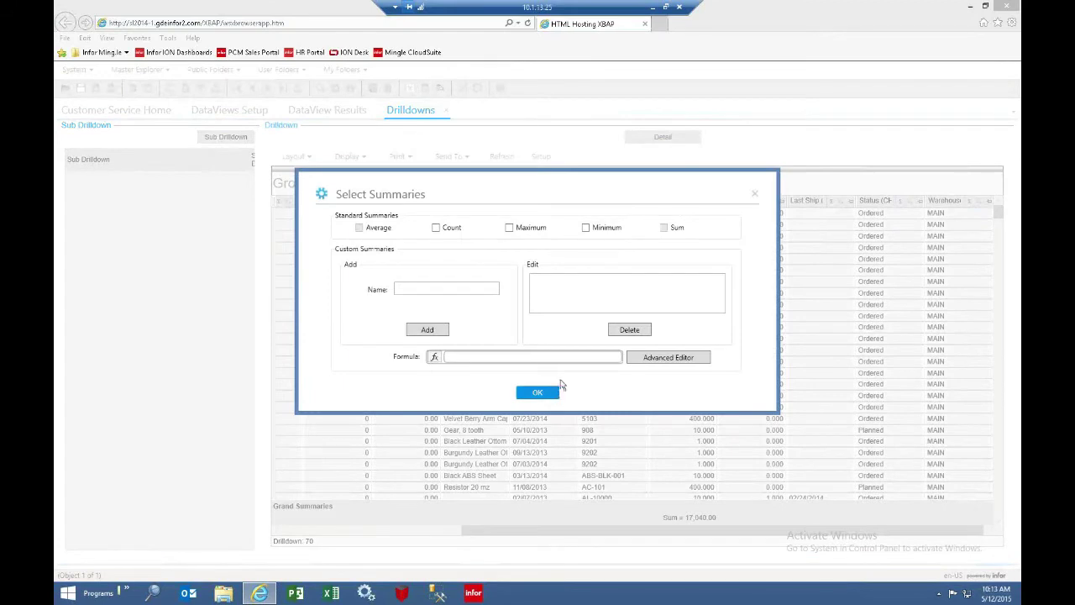
{"action": "left_click", "coordinate": [553, 388]}
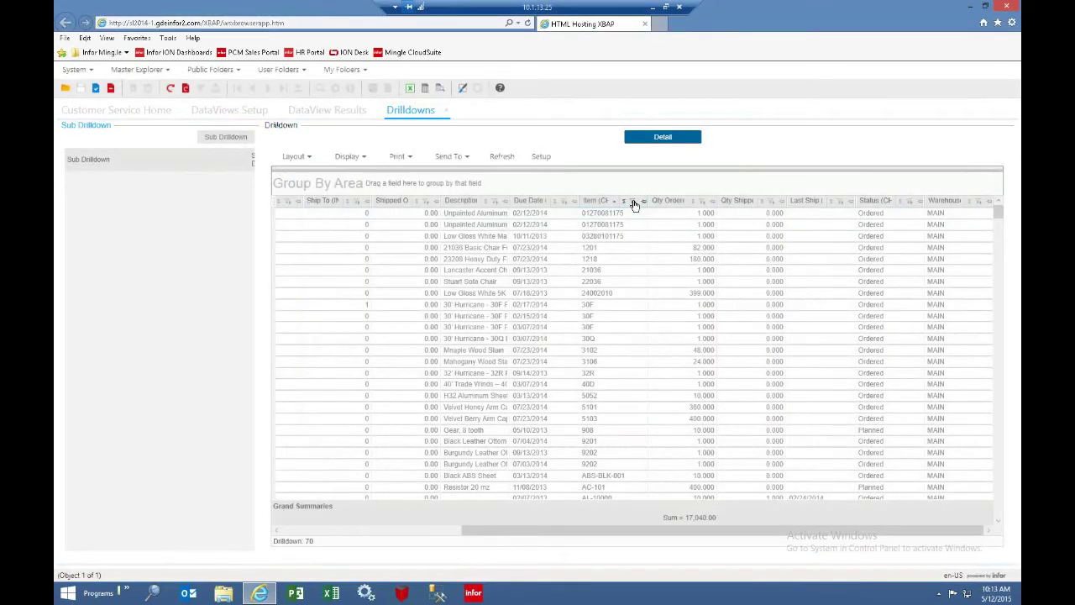
- Filter the Item column to show only item 1201
{"action": "left_click", "coordinate": [634, 204]}
{"action": "left_click", "coordinate": [663, 255]}
{"action": "left_click", "coordinate": [662, 282]}
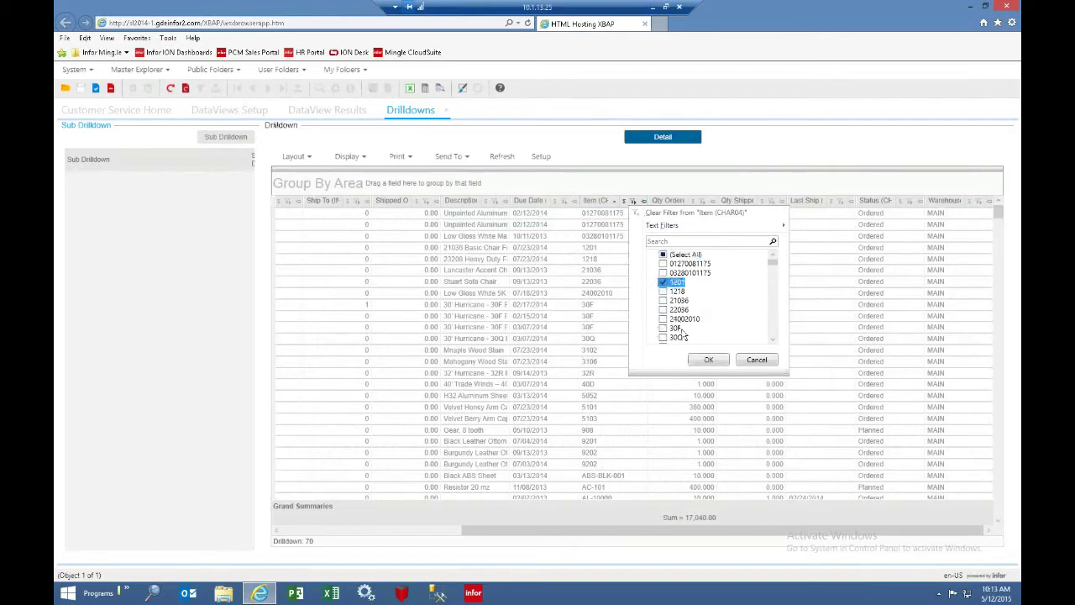
{"action": "left_click", "coordinate": [703, 360]}
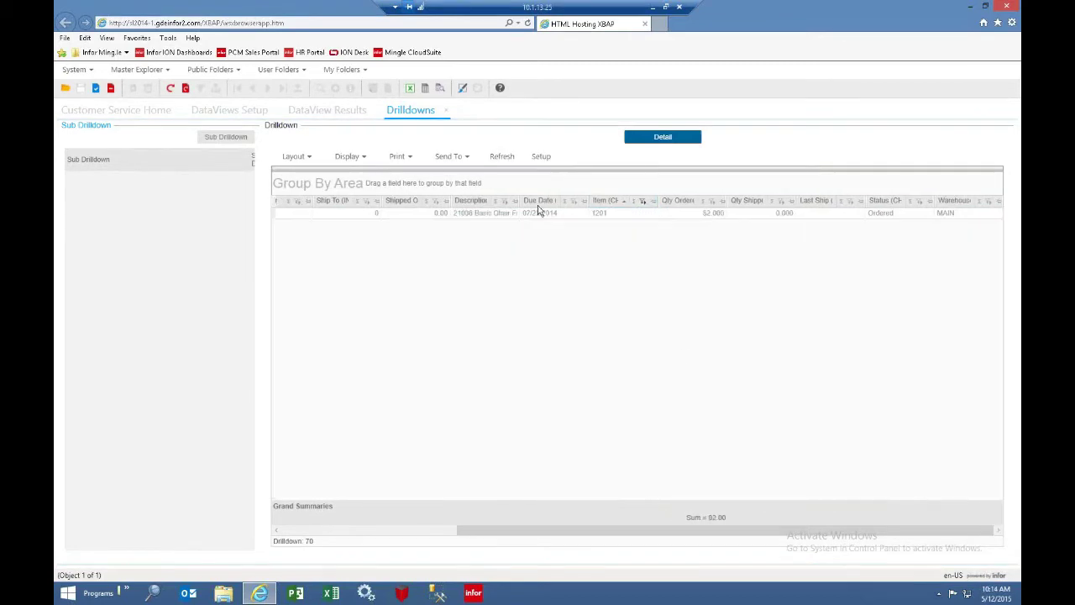
- Reset the Item column filter so that all items are selected
{"action": "left_click", "coordinate": [642, 202]}
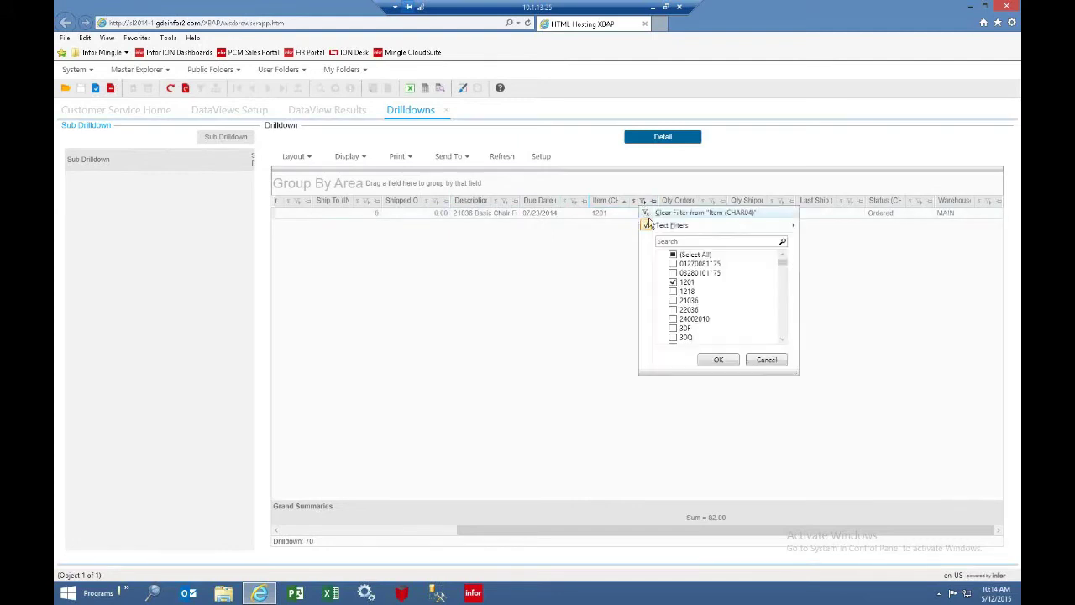
{"action": "left_click", "coordinate": [672, 254]}
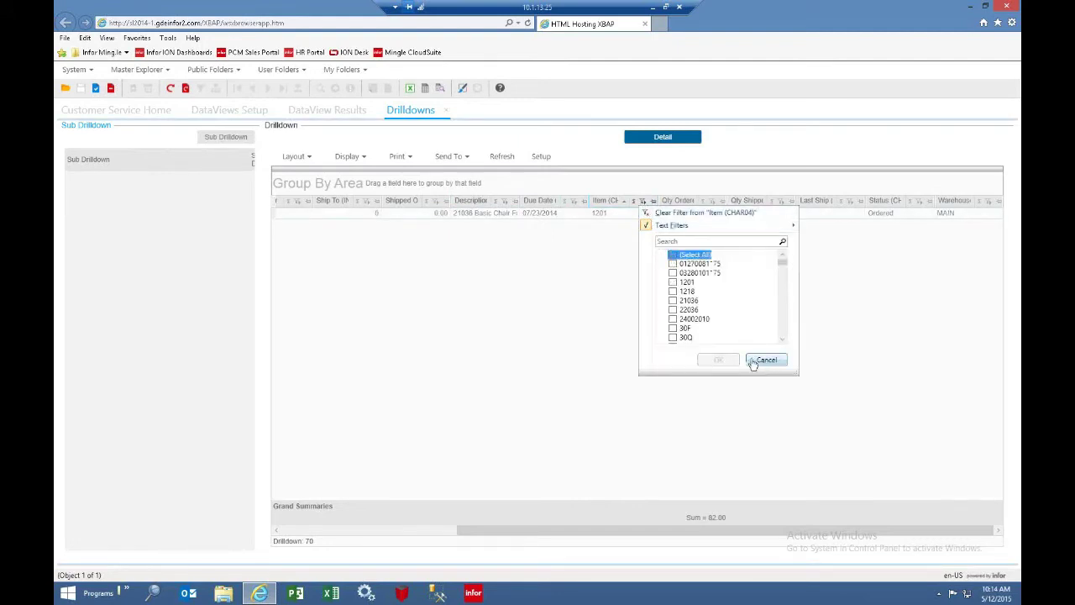
{"action": "left_click", "coordinate": [673, 255]}
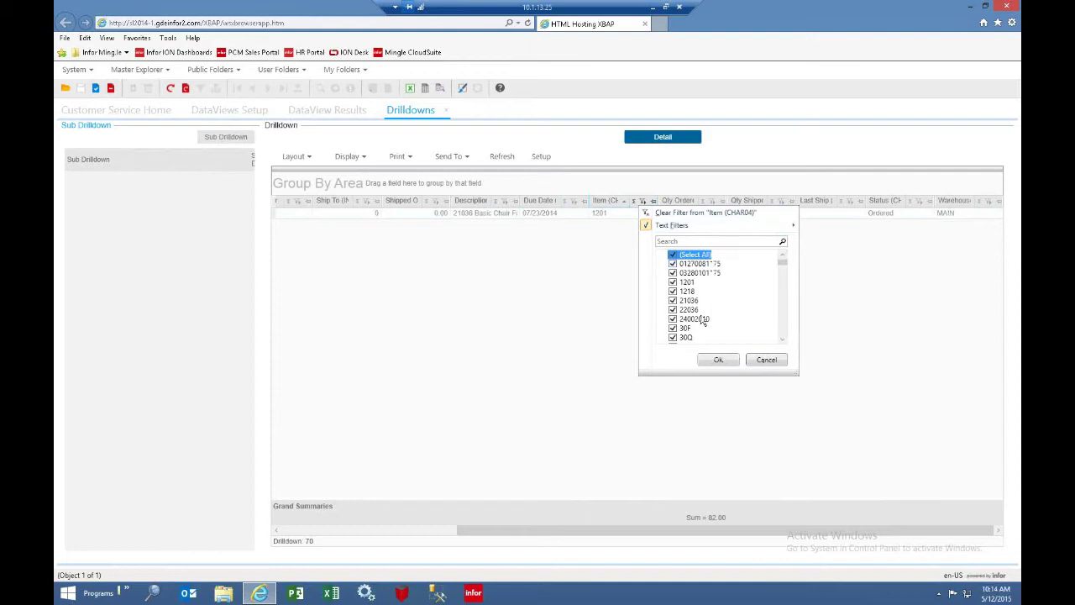
{"action": "left_click", "coordinate": [716, 361]}
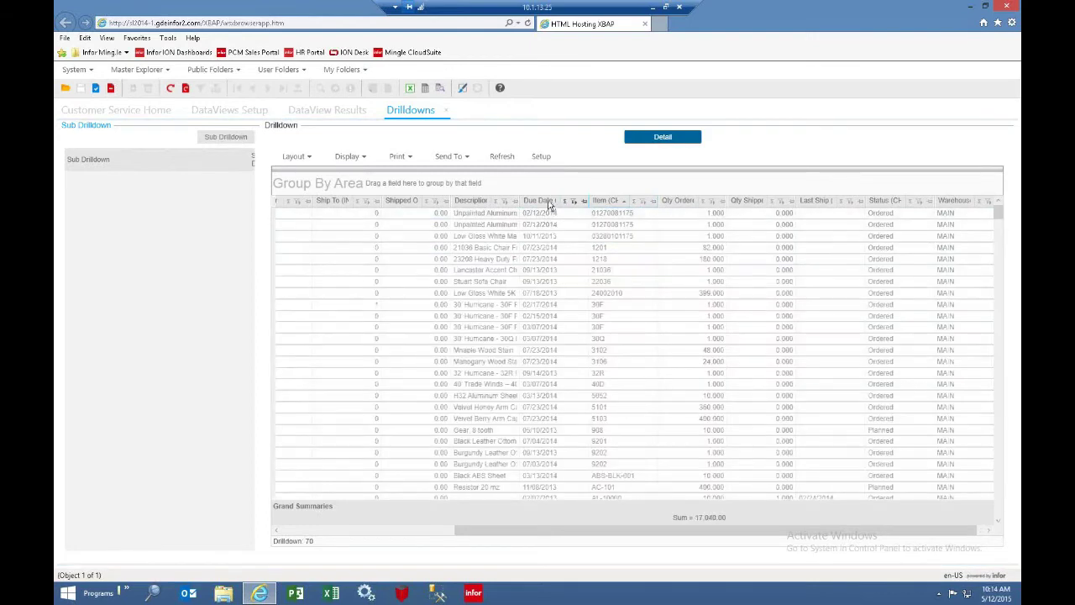
- Sort the lines by Due Date in ascending order and explore the 2015 and 2014 entries of the due date filter
{"action": "left_click", "coordinate": [548, 203]}
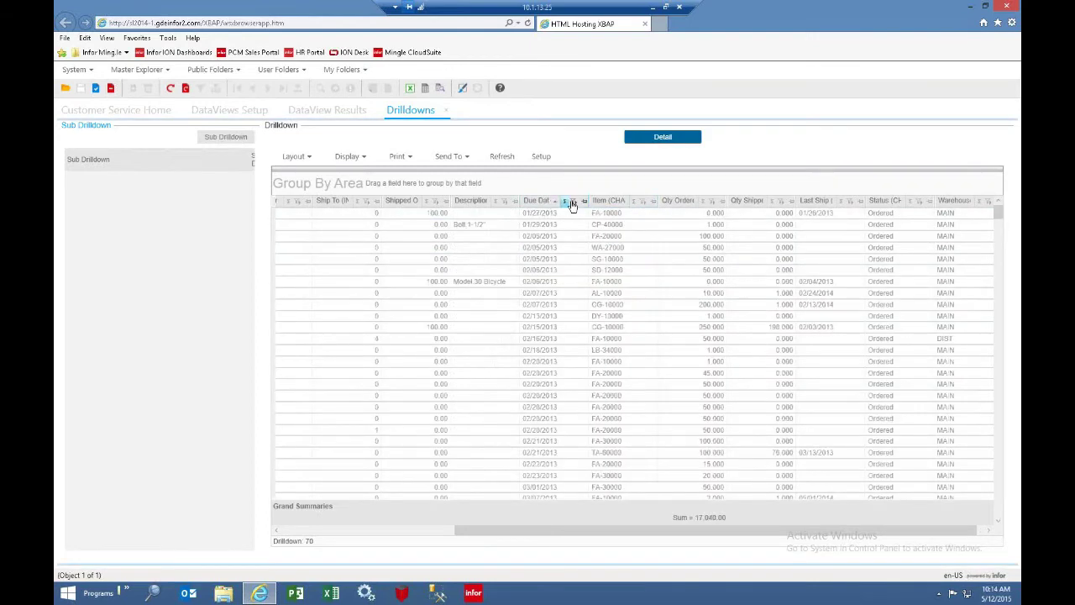
{"action": "left_click", "coordinate": [574, 202]}
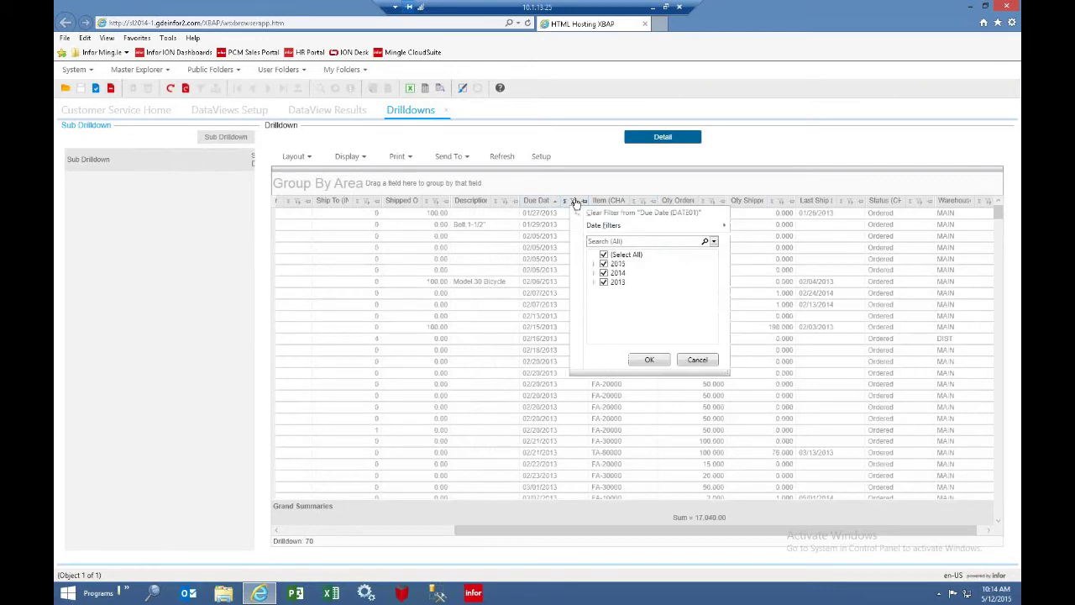
{"action": "left_click", "coordinate": [593, 264]}
{"action": "left_click", "coordinate": [594, 292]}
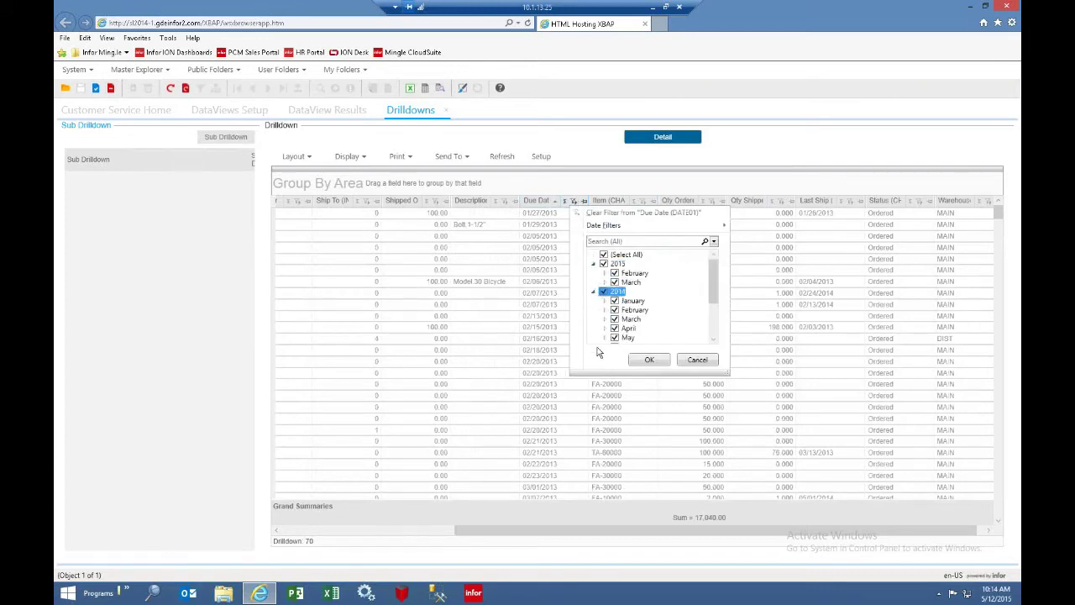
{"action": "left_click", "coordinate": [605, 301]}
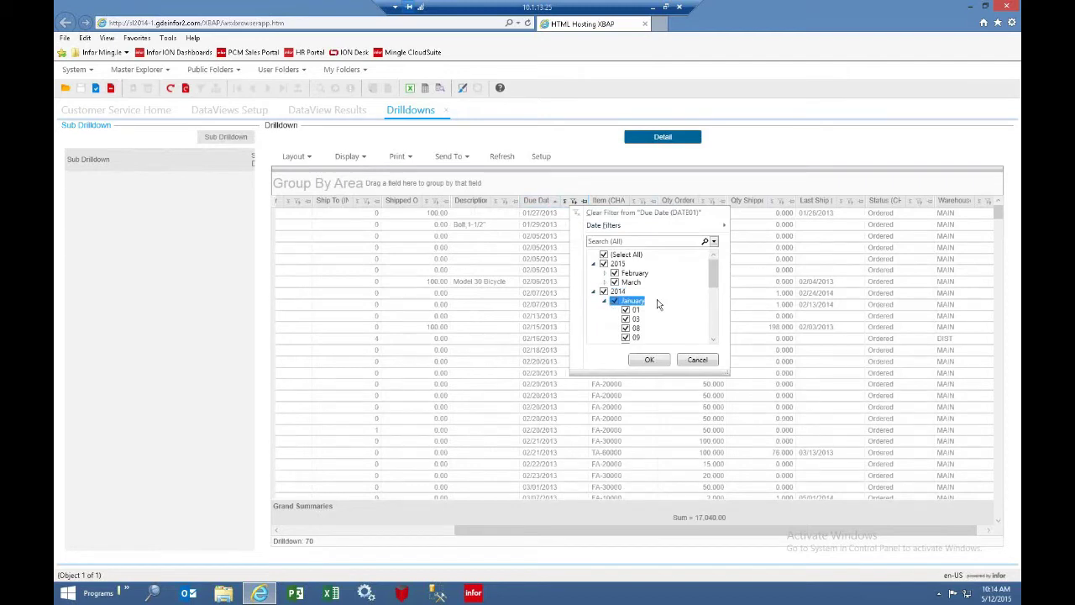
{"action": "left_click", "coordinate": [594, 291]}
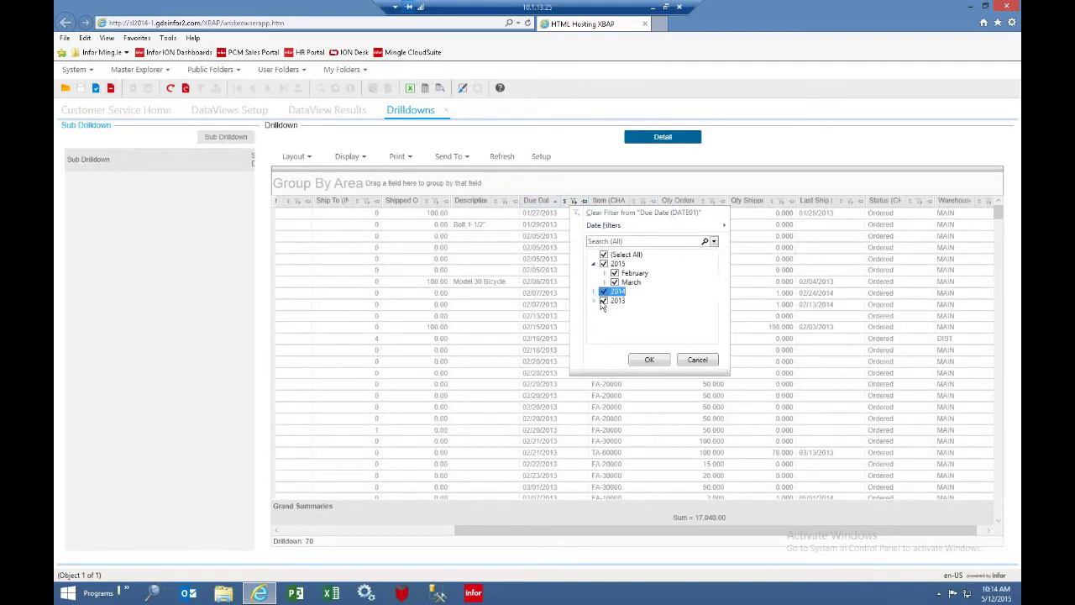
- Filter the Due Date column to February 2015 only, excluding 2013, 2014 and March 2015
{"action": "left_click", "coordinate": [602, 301]}
{"action": "left_click", "coordinate": [604, 292]}
{"action": "left_click", "coordinate": [615, 284]}
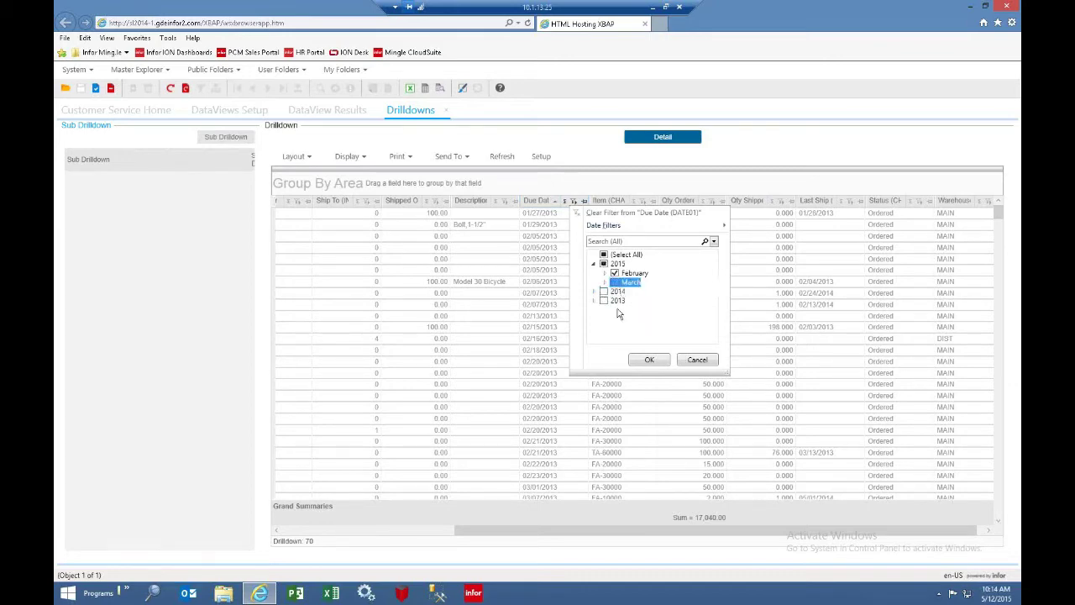
{"action": "left_click", "coordinate": [605, 274]}
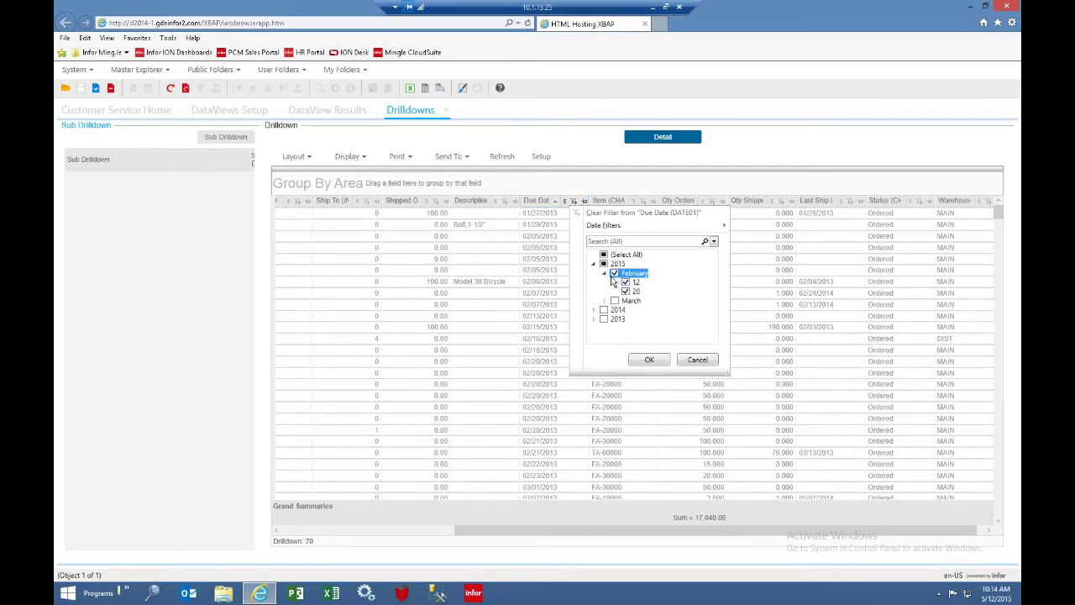
{"action": "left_click", "coordinate": [648, 360]}
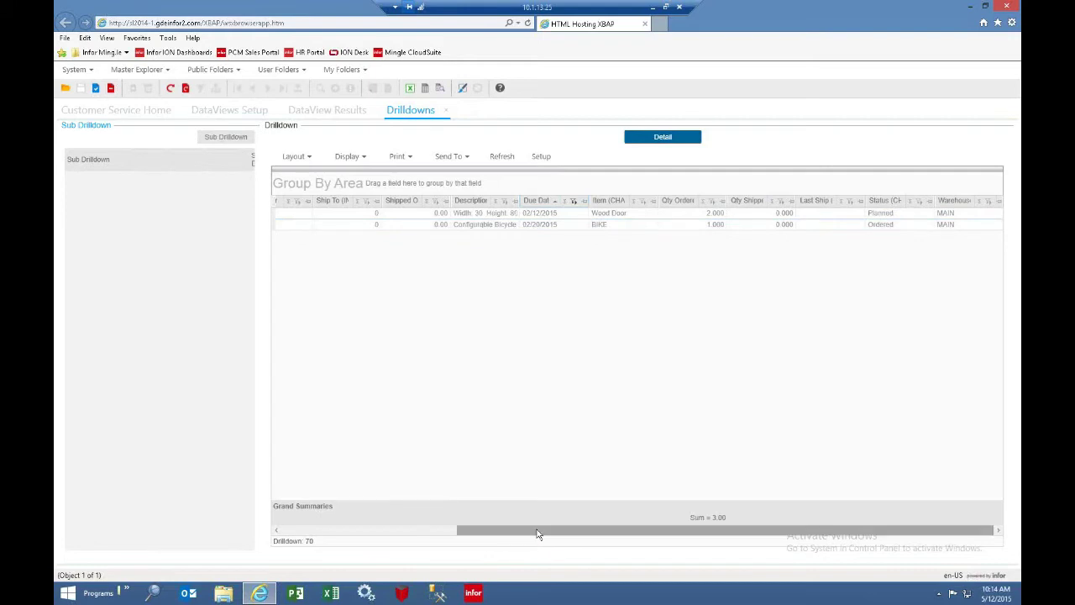
{"action": "left_click", "coordinate": [404, 533]}
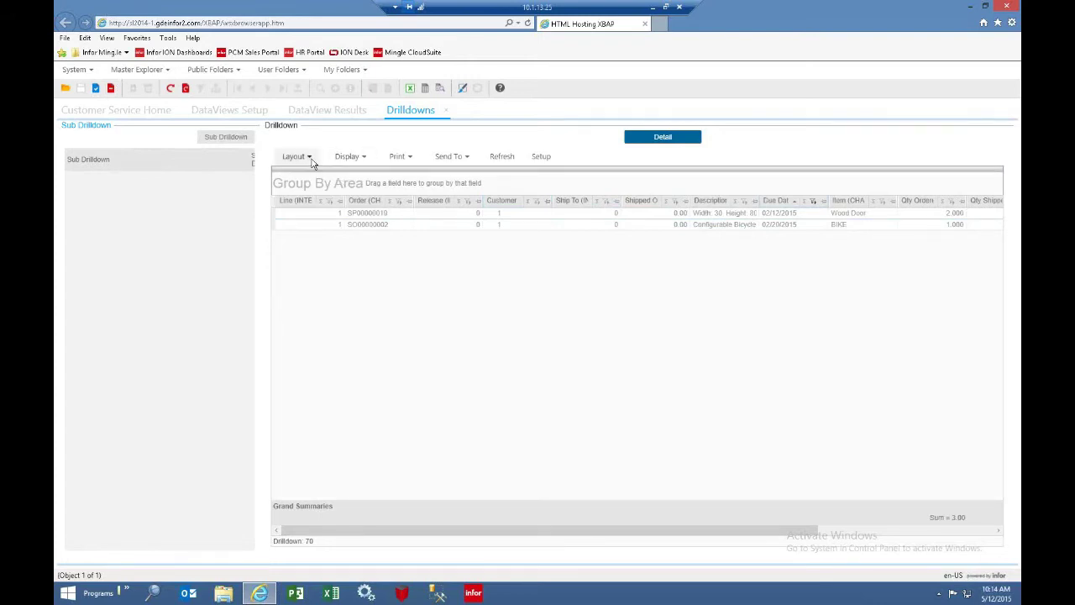
- Try to save the filtered drilldown as a new named layout, check the available scope types, and discard the save
{"action": "left_click", "coordinate": [614, 215]}
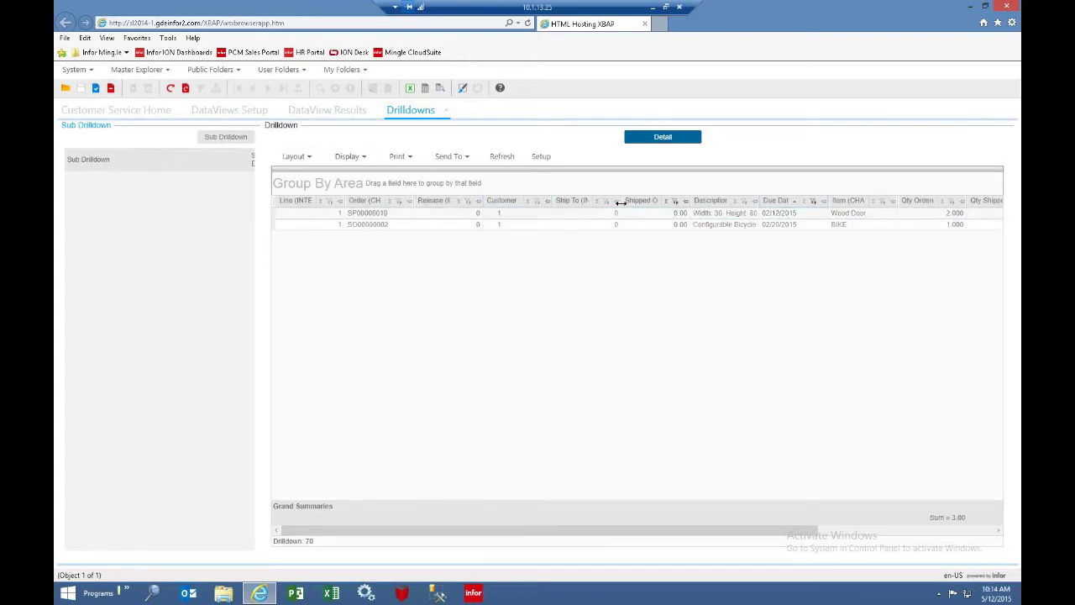
{"action": "left_click", "coordinate": [310, 158]}
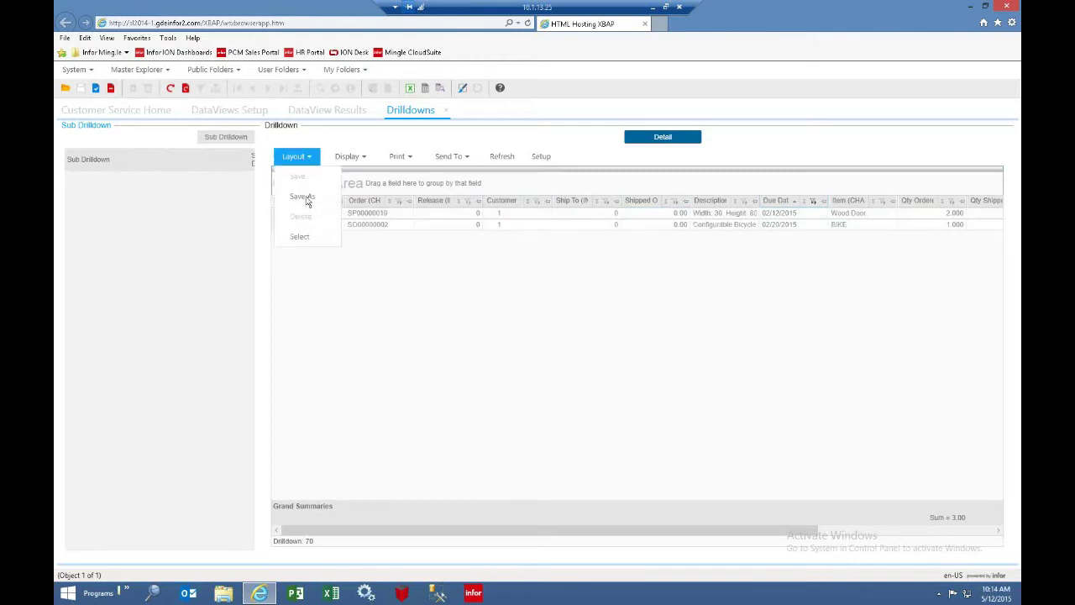
{"action": "left_click", "coordinate": [303, 196]}
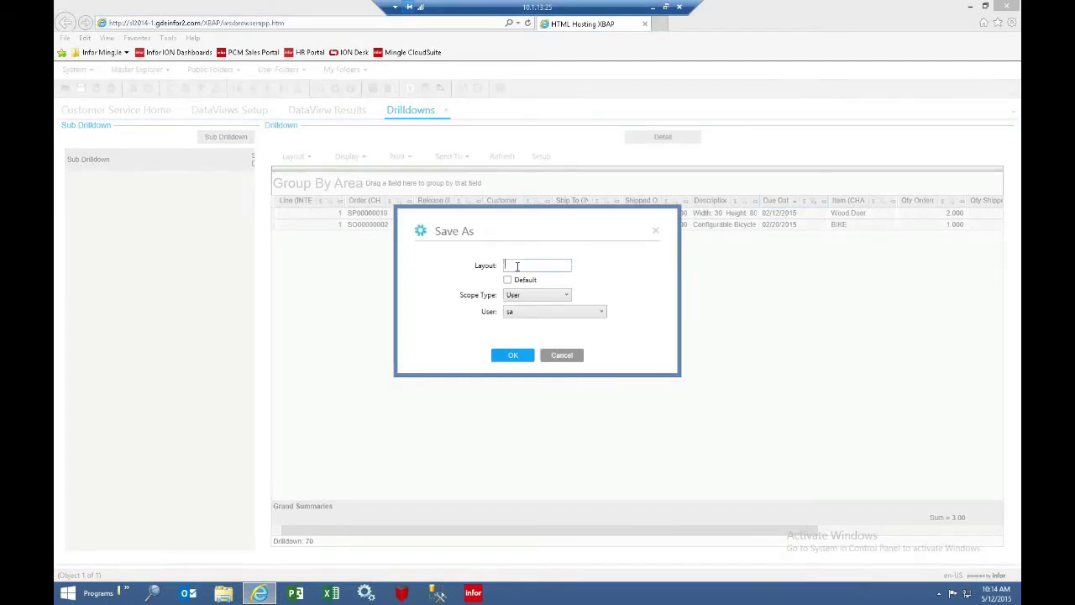
{"action": "type", "text": "warren"}
{"action": "left_click", "coordinate": [568, 295]}
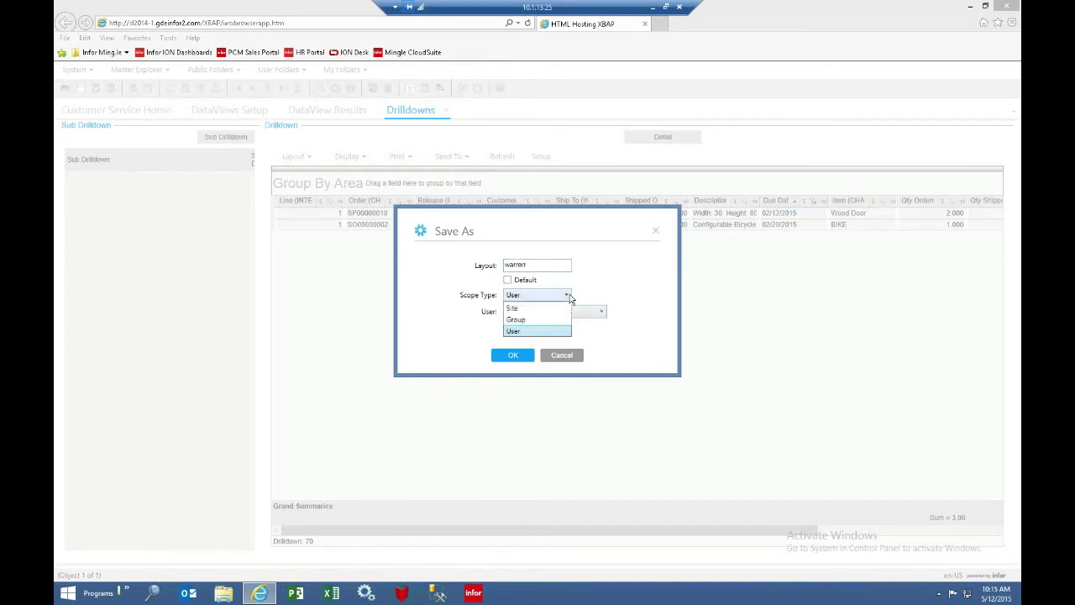
{"action": "left_click", "coordinate": [565, 359]}
{"action": "left_click", "coordinate": [563, 357]}
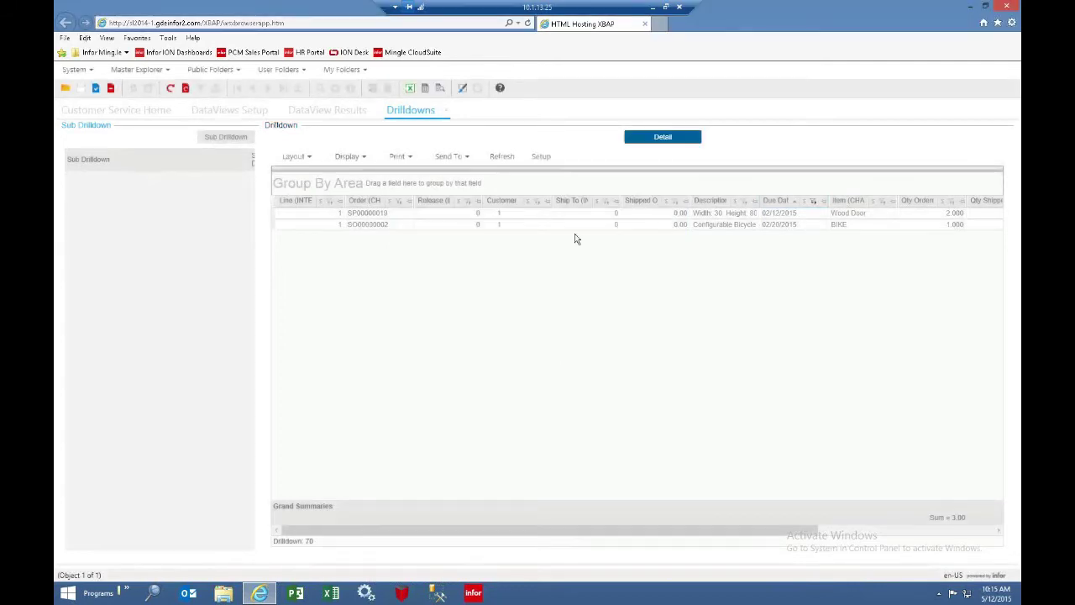
- Close the drilldown, sort the Navigator's RMAs by customer, and open its list of estimates
{"action": "left_click", "coordinate": [447, 113]}
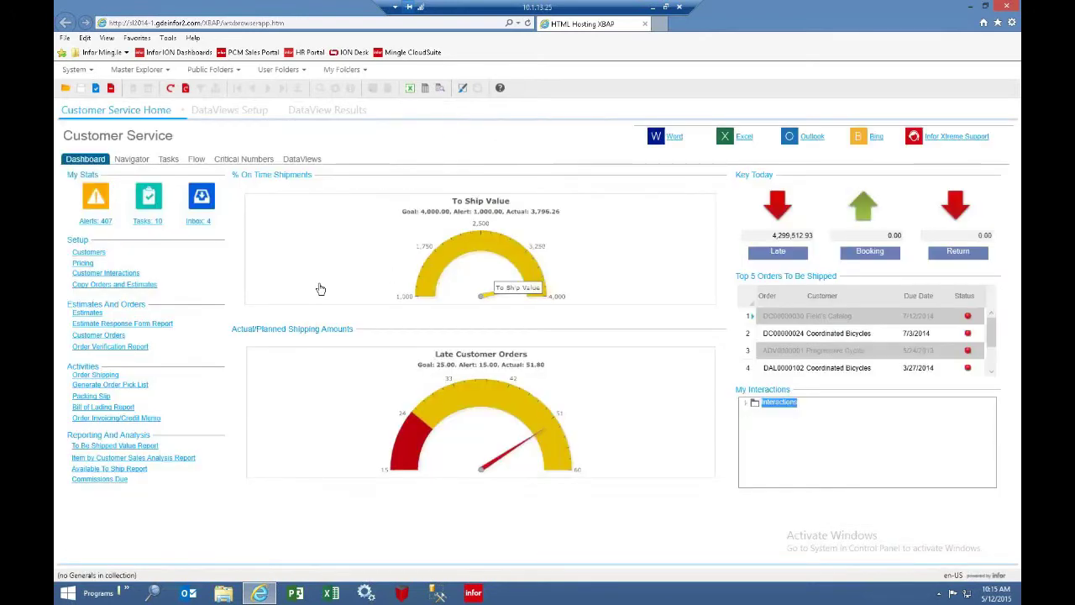
{"action": "left_click", "coordinate": [136, 163]}
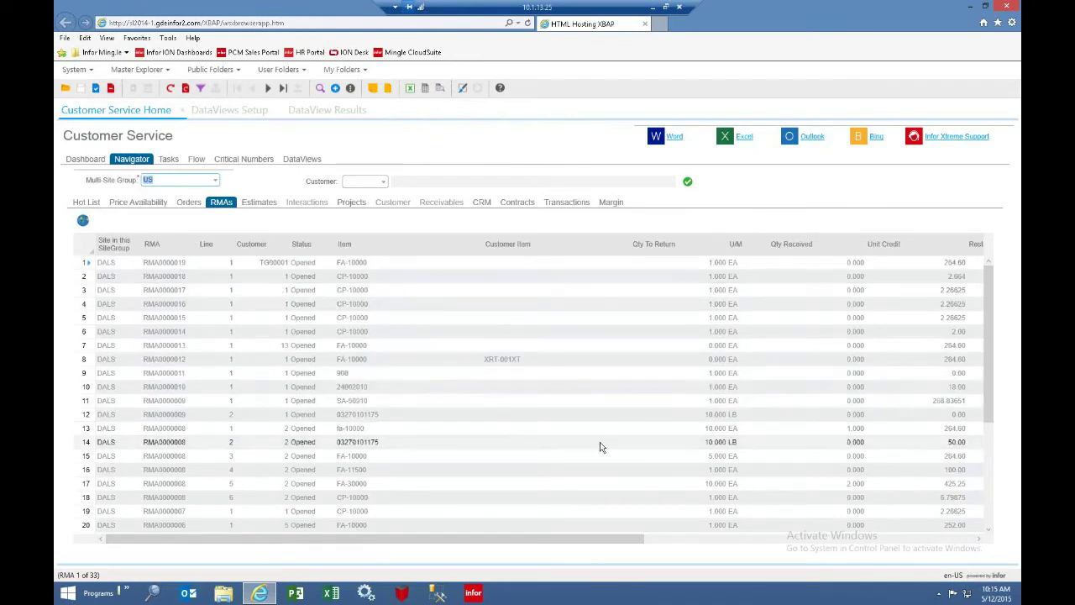
{"action": "left_click", "coordinate": [199, 243]}
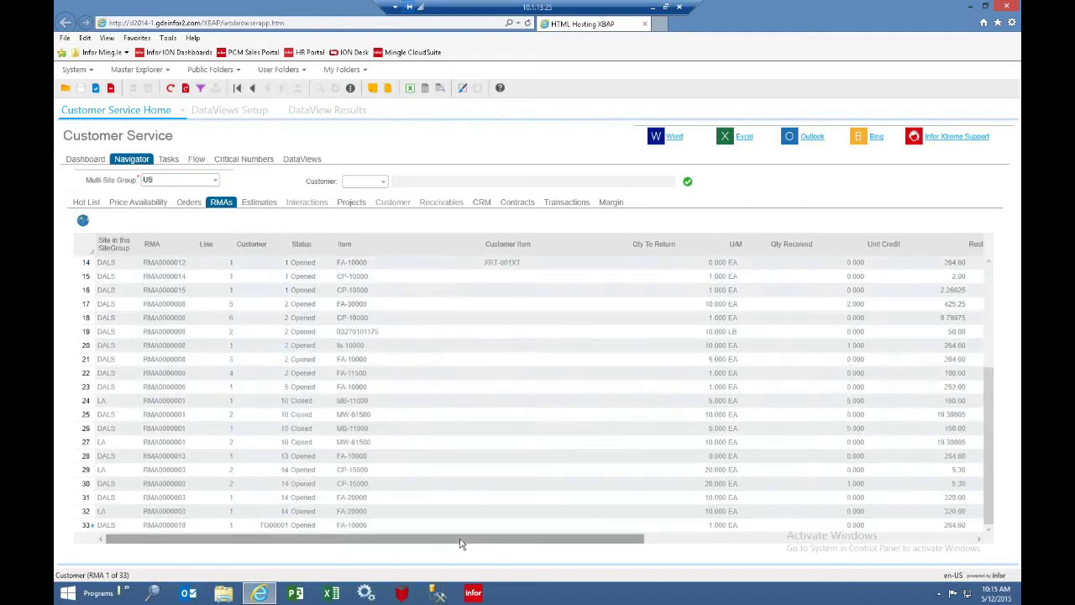
{"action": "left_click_drag", "start_coordinate": [491, 547], "coordinate": [310, 507]}
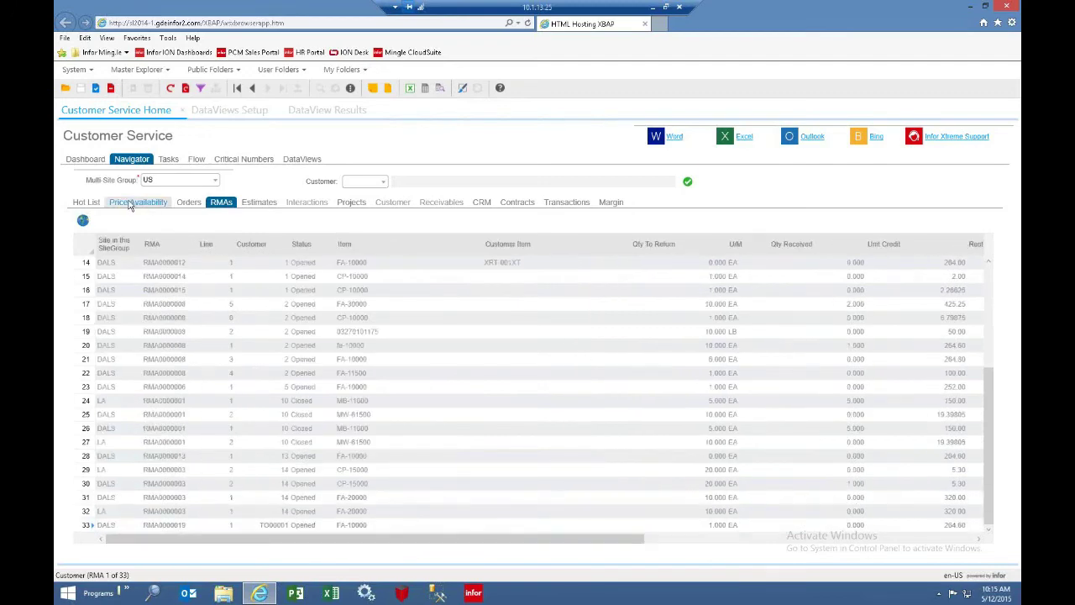
{"action": "left_click", "coordinate": [249, 207]}
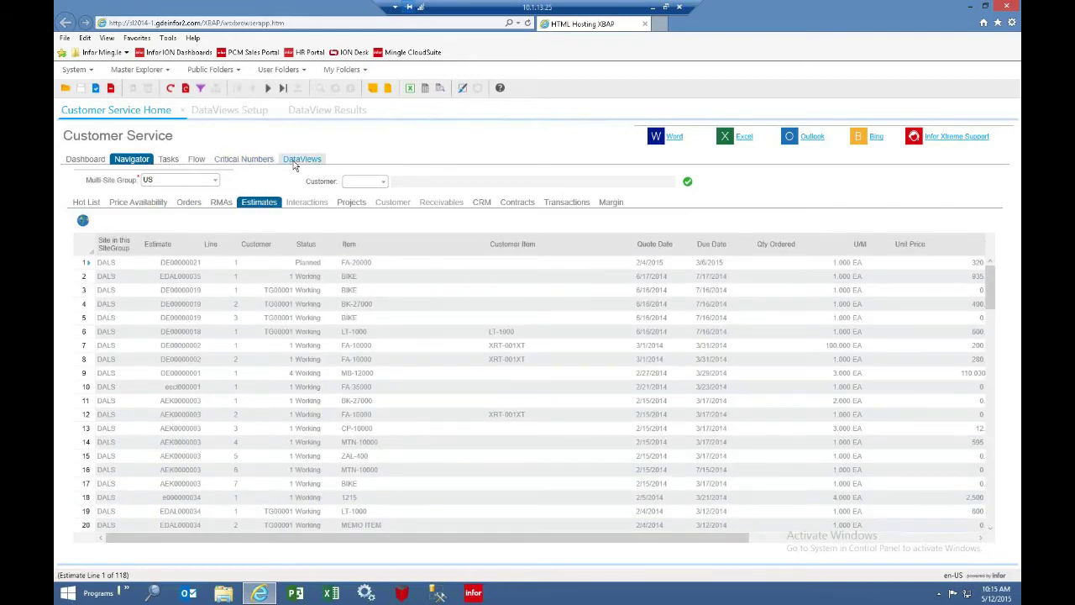
- Show the customer-specific critical numbers for Coordinated Bicycles
{"action": "left_click", "coordinate": [247, 158]}
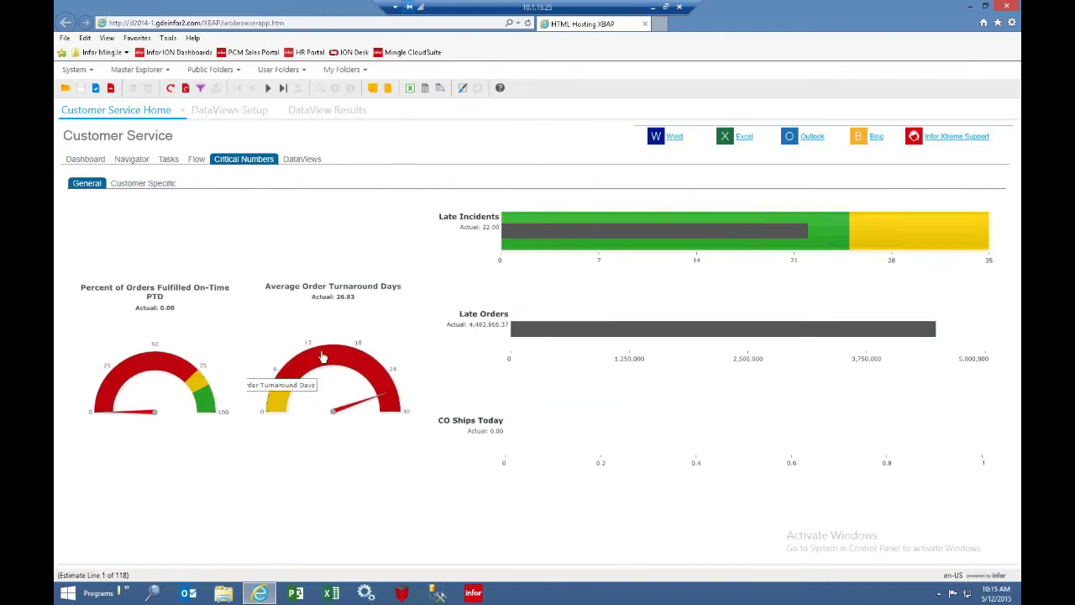
{"action": "left_click", "coordinate": [141, 183]}
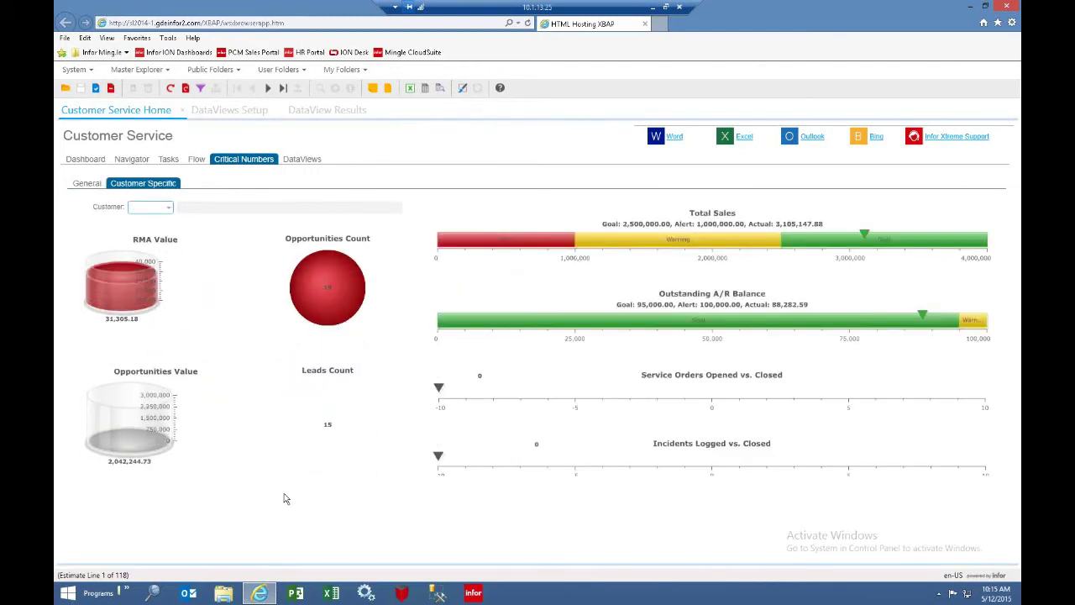
{"action": "left_click", "coordinate": [169, 207]}
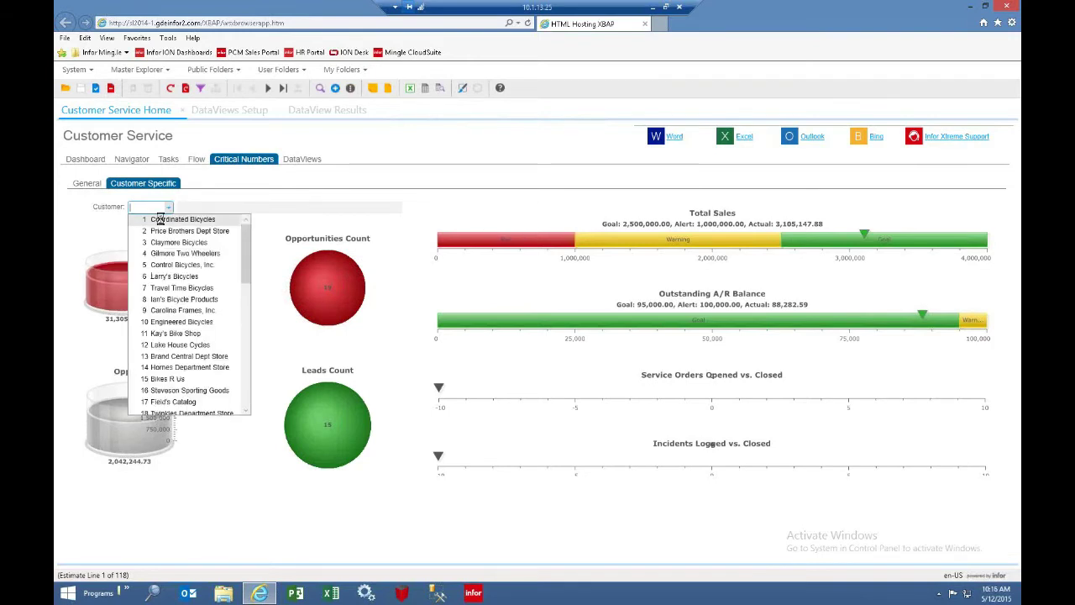
{"action": "left_click", "coordinate": [159, 218]}
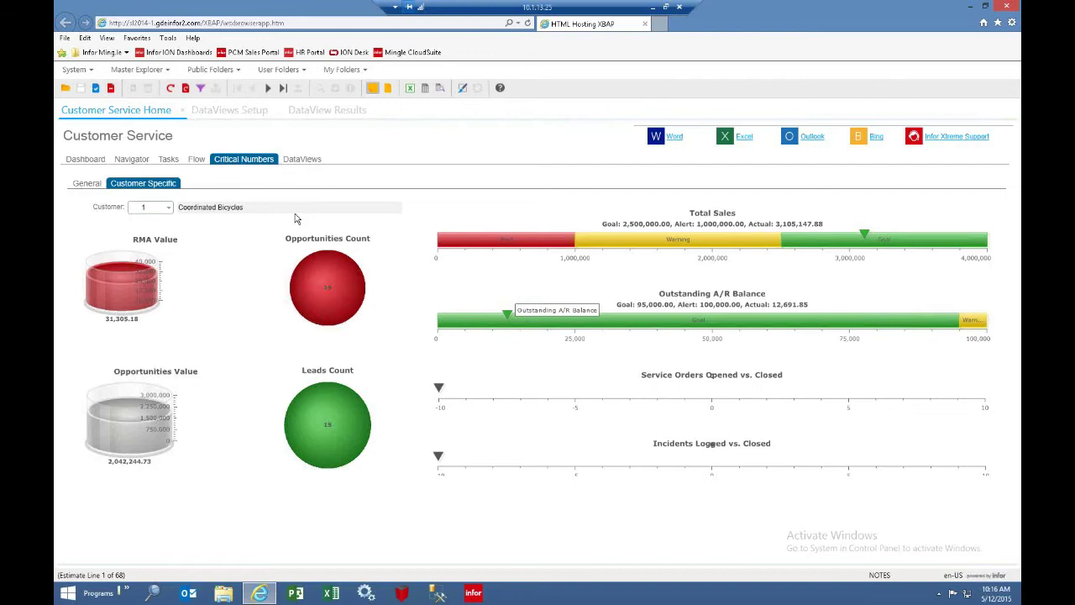
- Open the Customer Orders DataView for Coordinated Bicycles and show its grouping, filter and summary options
{"action": "left_click", "coordinate": [302, 161]}
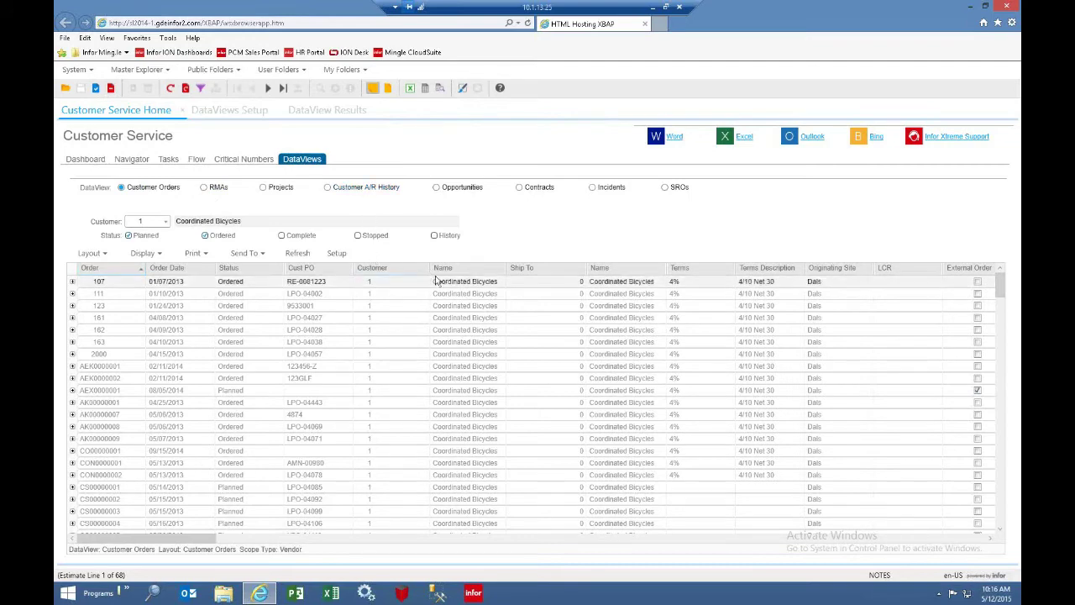
{"action": "left_click", "coordinate": [160, 255]}
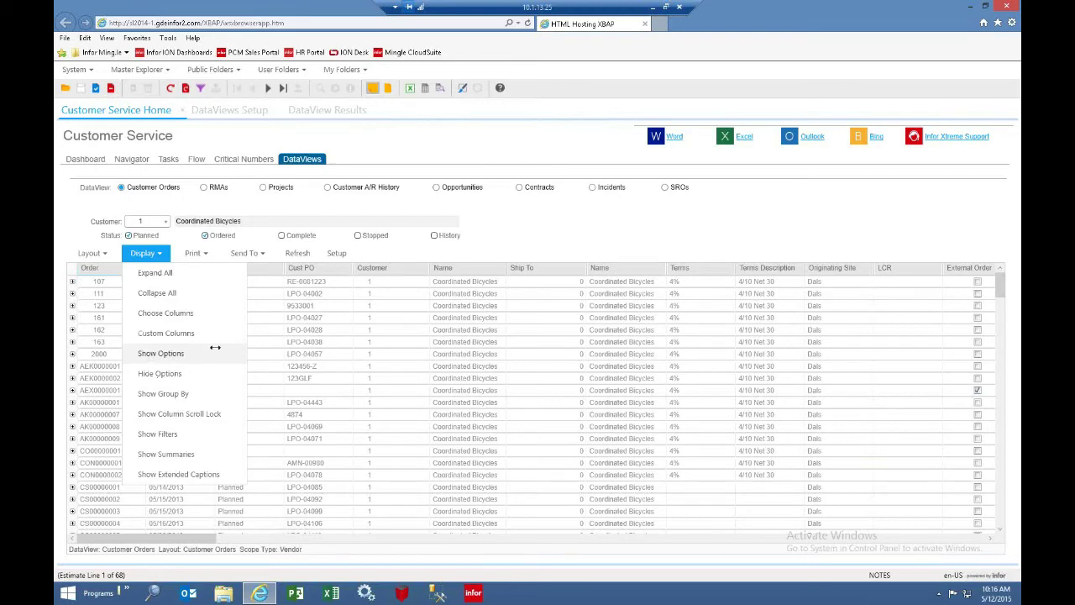
{"action": "left_click", "coordinate": [149, 356]}
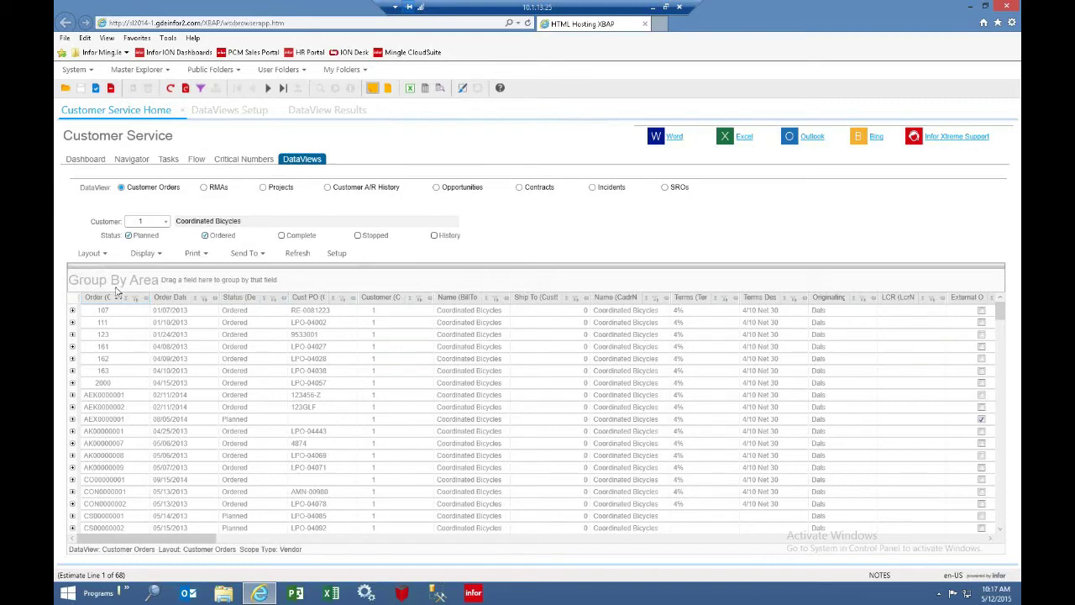
- Return to the dashboard, switch to DataViews Setup, and review the IDO definitions of GDL_ITEM_Price and GDL_Customer_Orders
{"action": "left_click", "coordinate": [88, 158]}
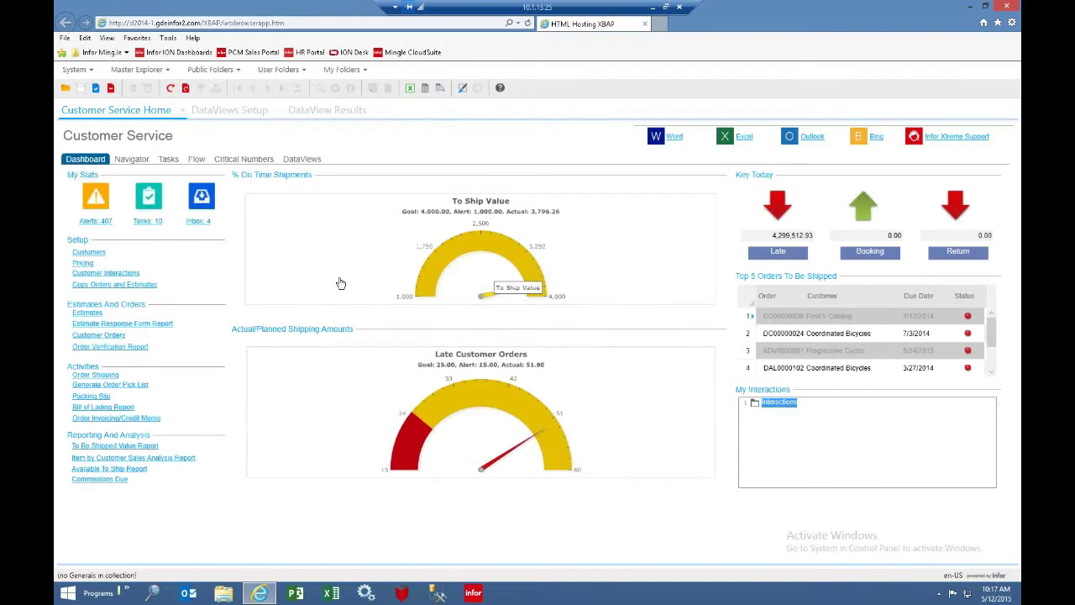
{"action": "left_click", "coordinate": [233, 113]}
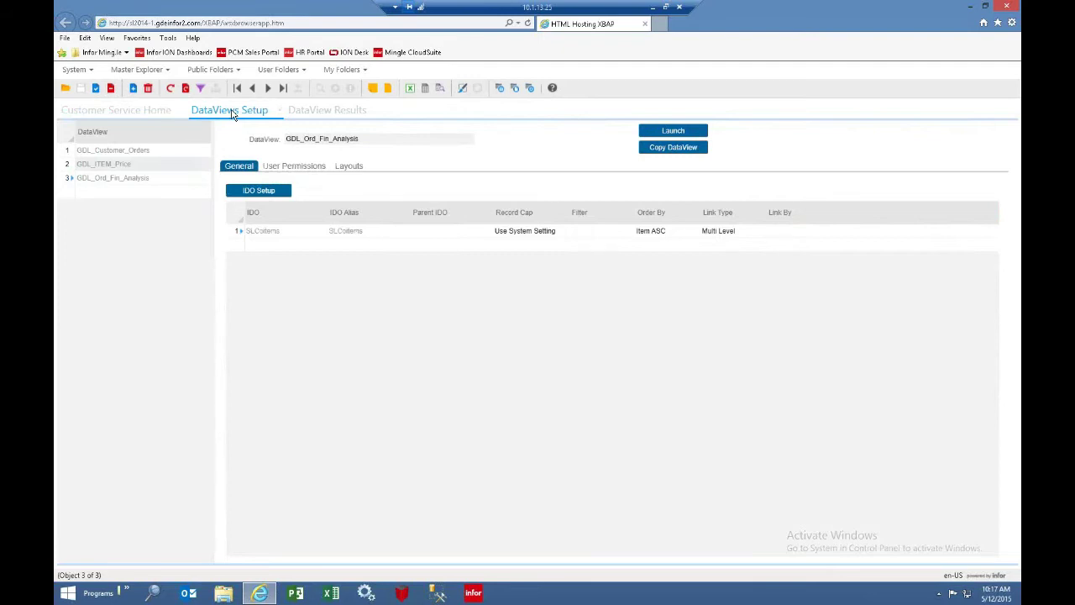
{"action": "left_click", "coordinate": [104, 164]}
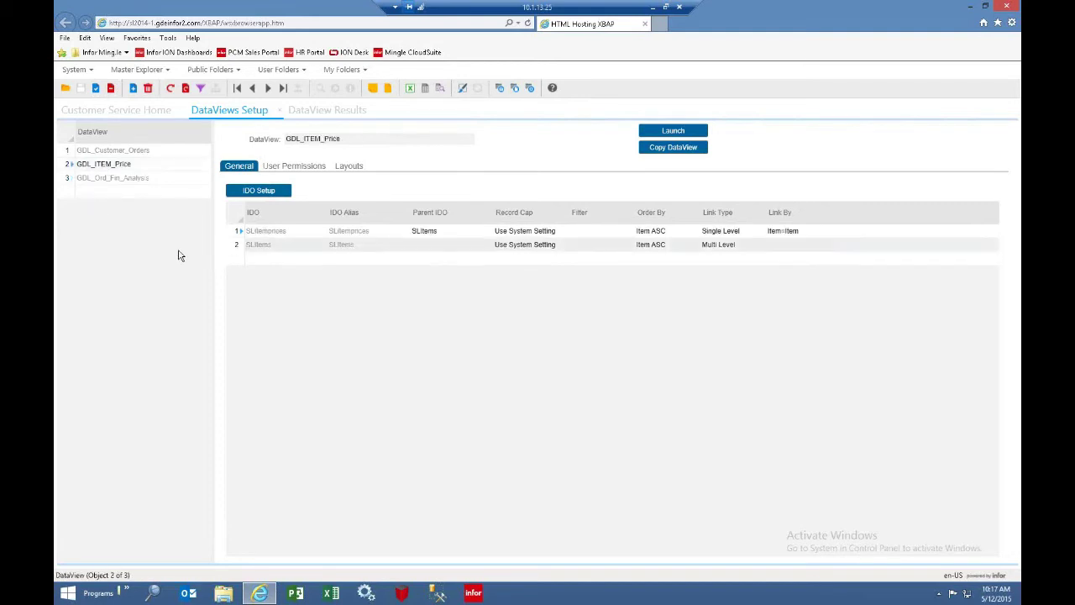
{"action": "left_click", "coordinate": [105, 152]}
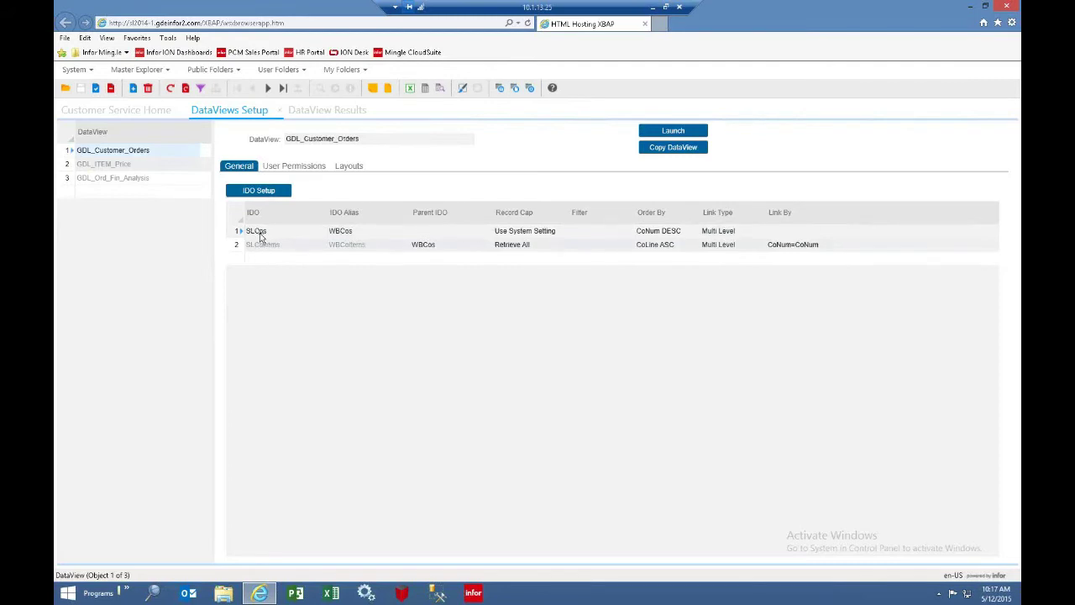
- Open the IDO setup of SLCos in the GDL_Customer_Orders DataView and look through its list of selectable properties
{"action": "left_click", "coordinate": [260, 237]}
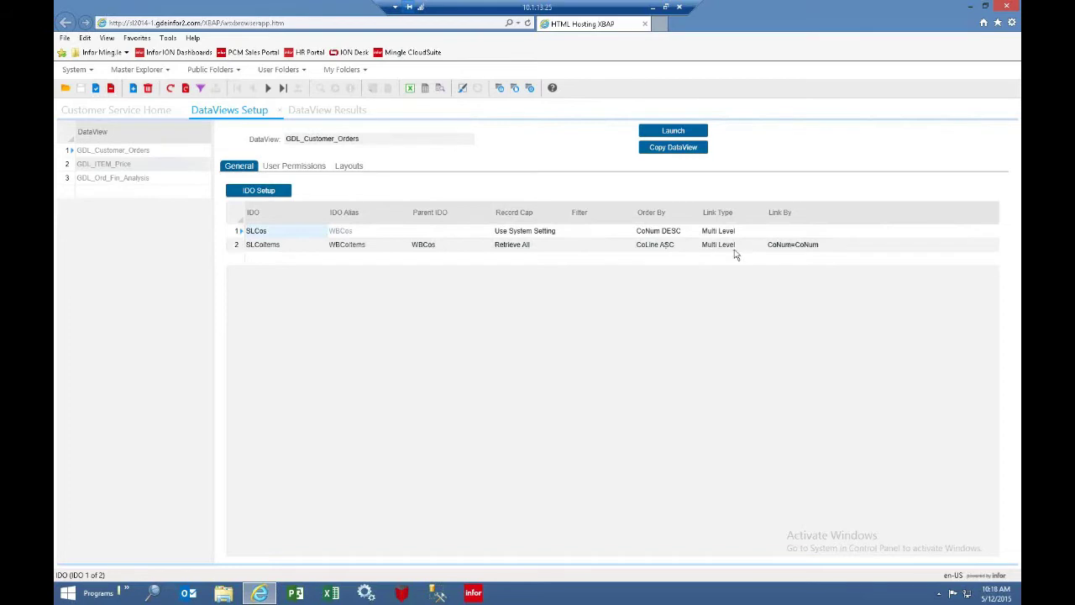
{"action": "left_click", "coordinate": [255, 242]}
{"action": "left_click", "coordinate": [248, 191]}
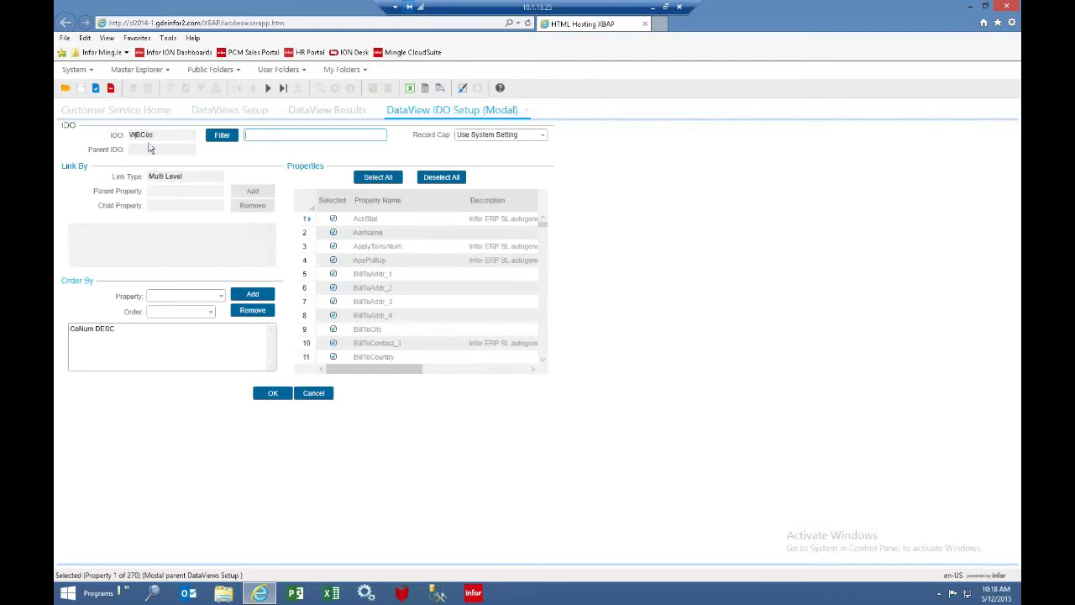
{"action": "mouse_move", "coordinate": [543, 223]}
{"action": "left_mouse_down"}
{"action": "mouse_move", "coordinate": [547, 249]}
{"action": "mouse_move", "coordinate": [542, 221]}
{"action": "left_mouse_up"}
{"action": "left_click", "coordinate": [543, 273]}
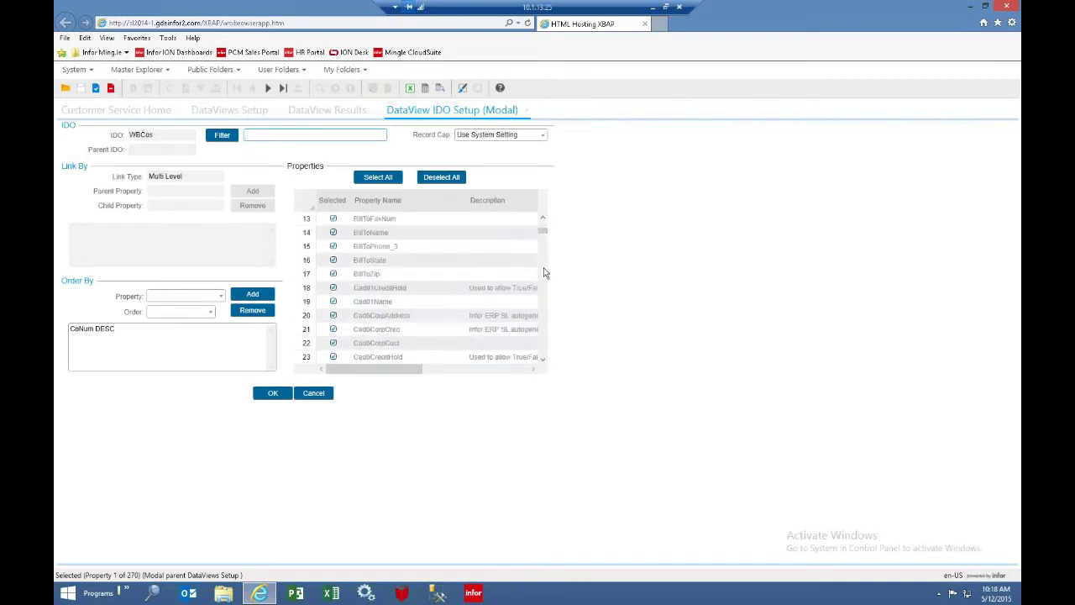
{"action": "left_click", "coordinate": [543, 273]}
{"action": "left_click", "coordinate": [544, 273]}
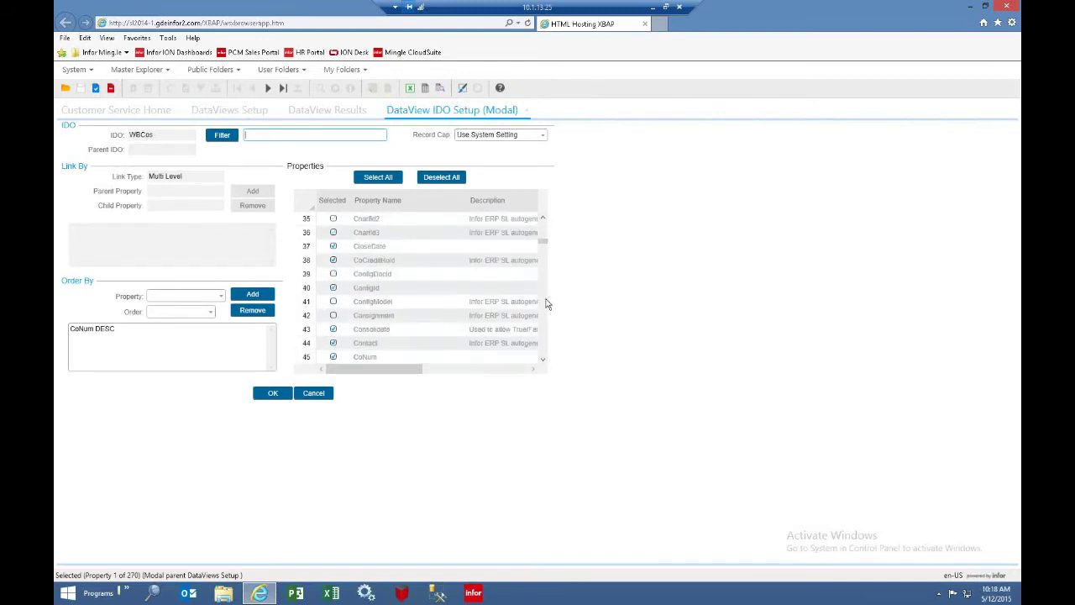
{"action": "left_click", "coordinate": [545, 305]}
{"action": "left_click", "coordinate": [546, 311]}
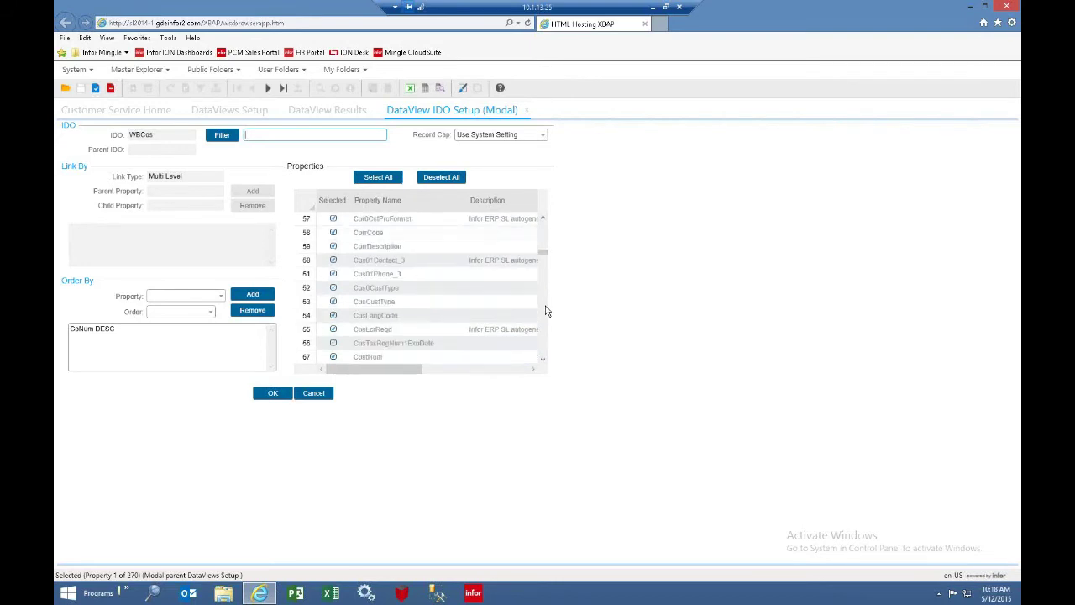
{"action": "left_click", "coordinate": [544, 318]}
{"action": "left_click", "coordinate": [542, 329]}
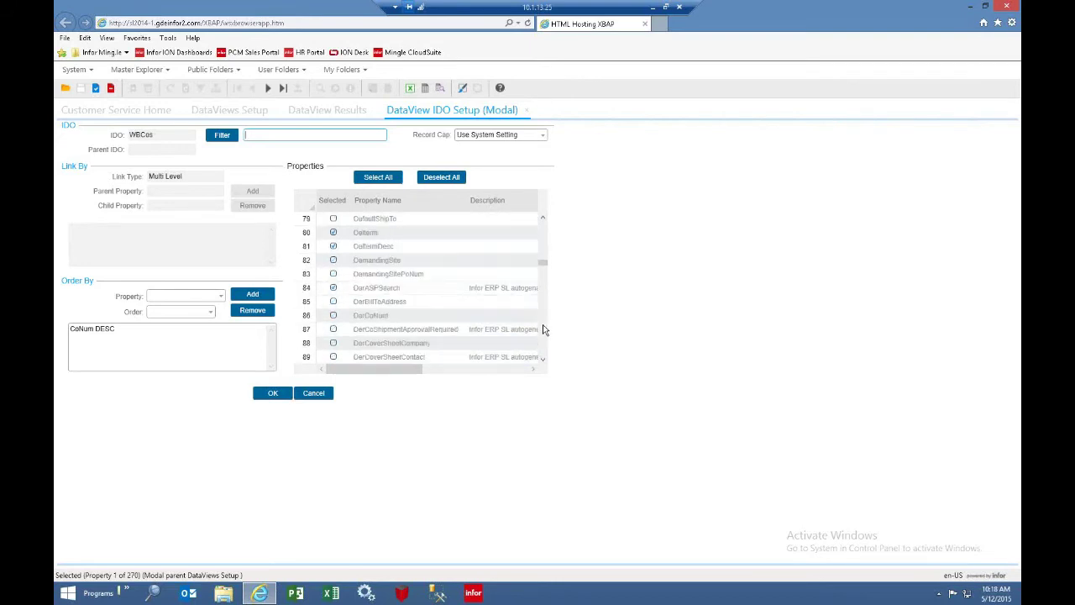
{"action": "left_click", "coordinate": [544, 334]}
{"action": "left_click", "coordinate": [544, 336]}
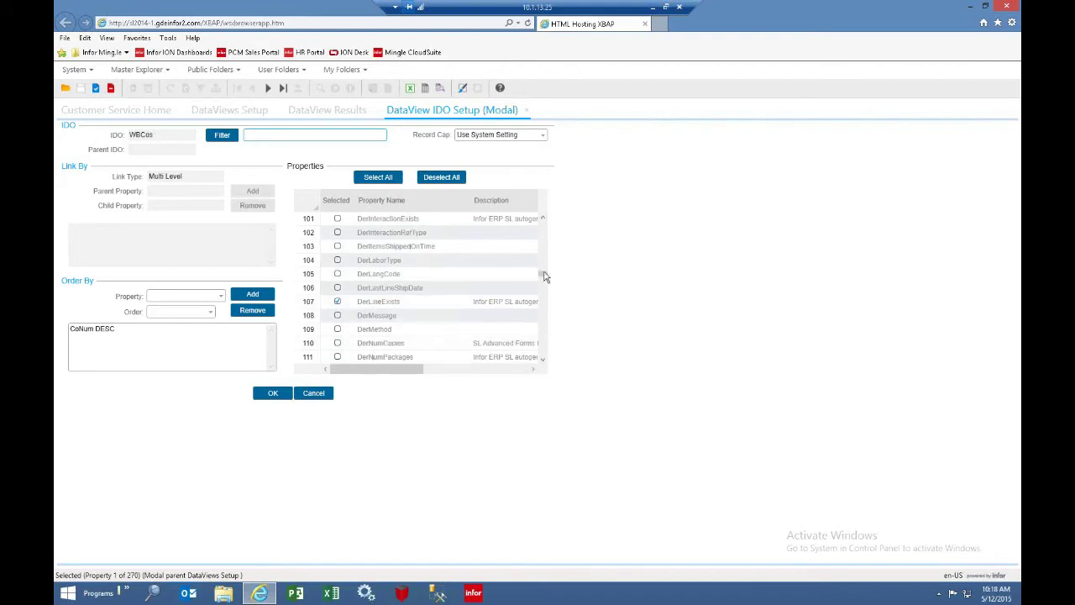
{"action": "left_click_drag", "start_coordinate": [544, 304], "coordinate": [542, 339]}
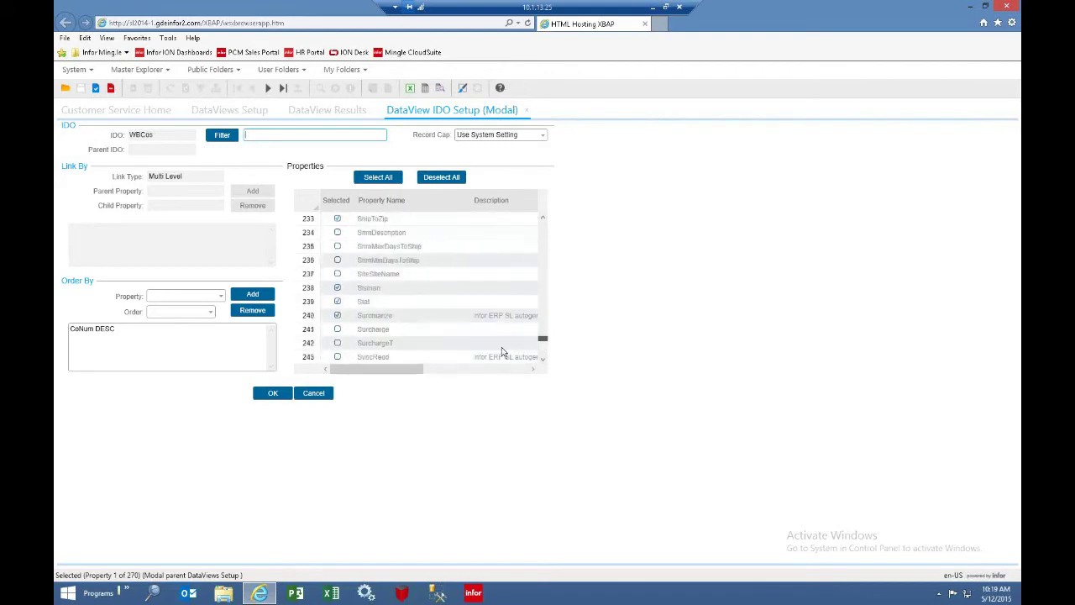
- Try to add the Surcharge and SiteSiteName properties to the WBCos IDO, and leave its setup without saving
{"action": "left_click", "coordinate": [338, 329]}
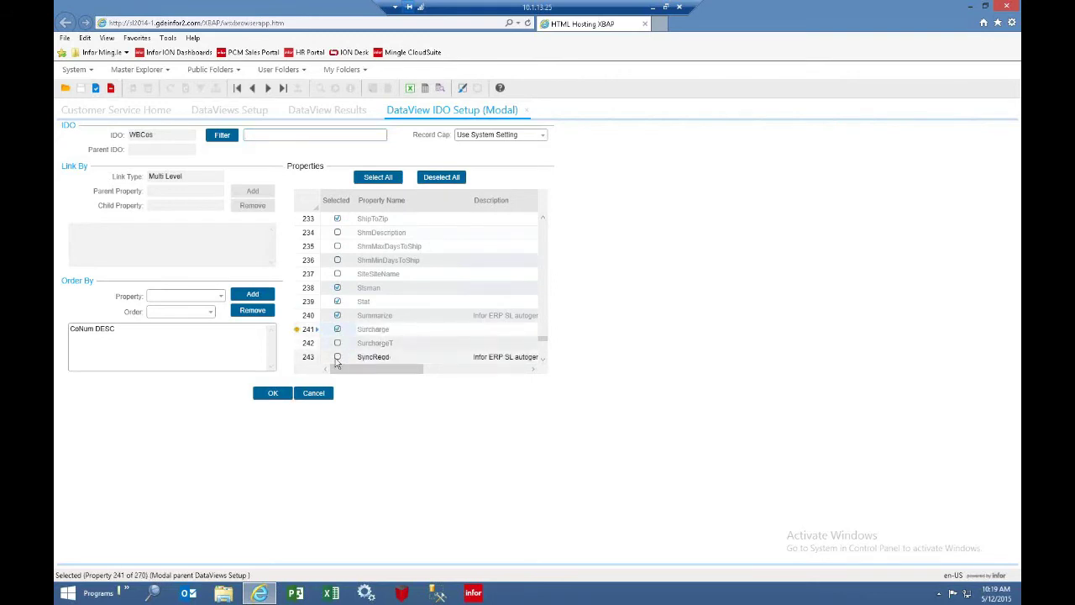
{"action": "left_click", "coordinate": [337, 274]}
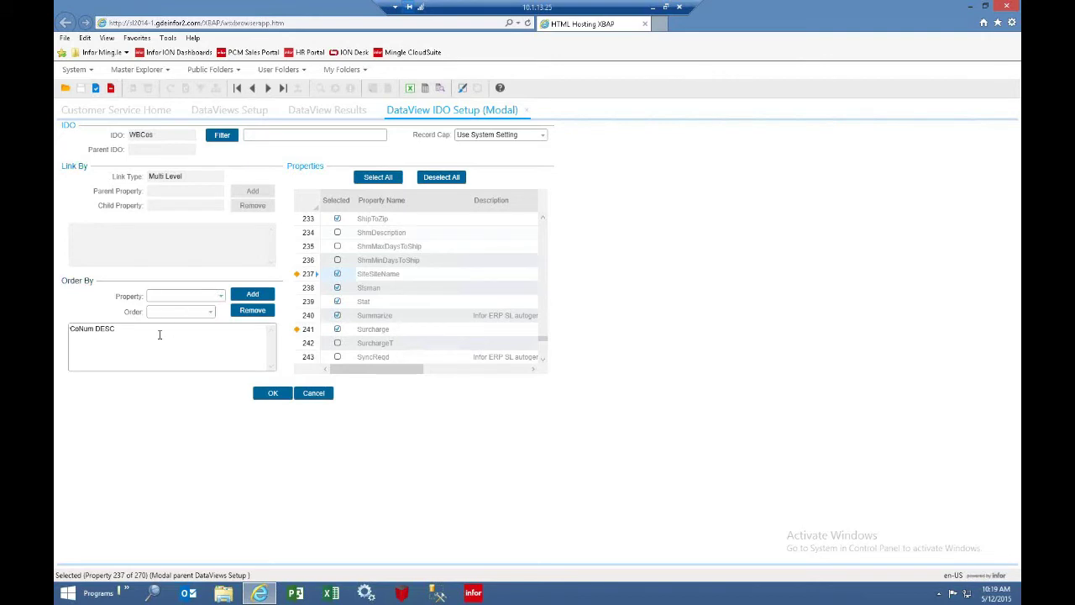
{"action": "left_click", "coordinate": [307, 395]}
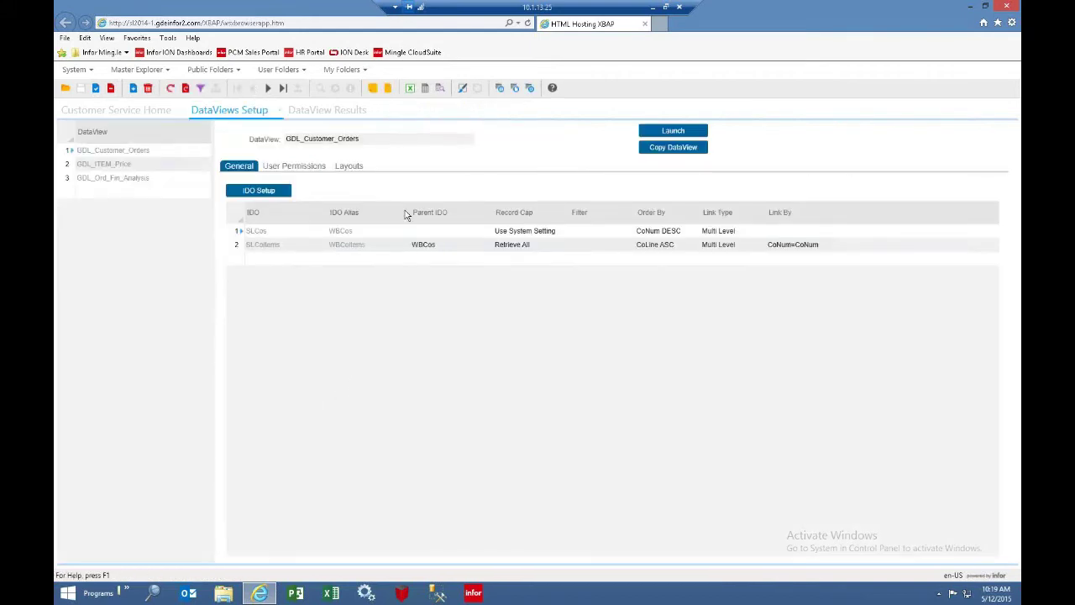
- Launch the GDL_Customer_Orders DataView and expand the group without a customer and the Coordinated Bicycles group
{"action": "left_click", "coordinate": [655, 136]}
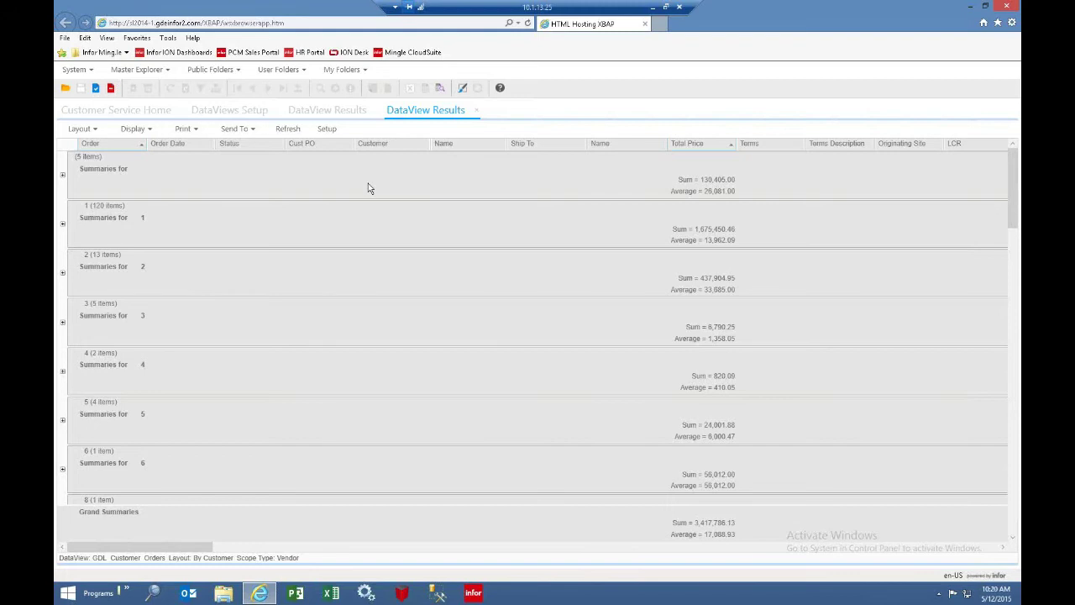
{"action": "left_click", "coordinate": [64, 177]}
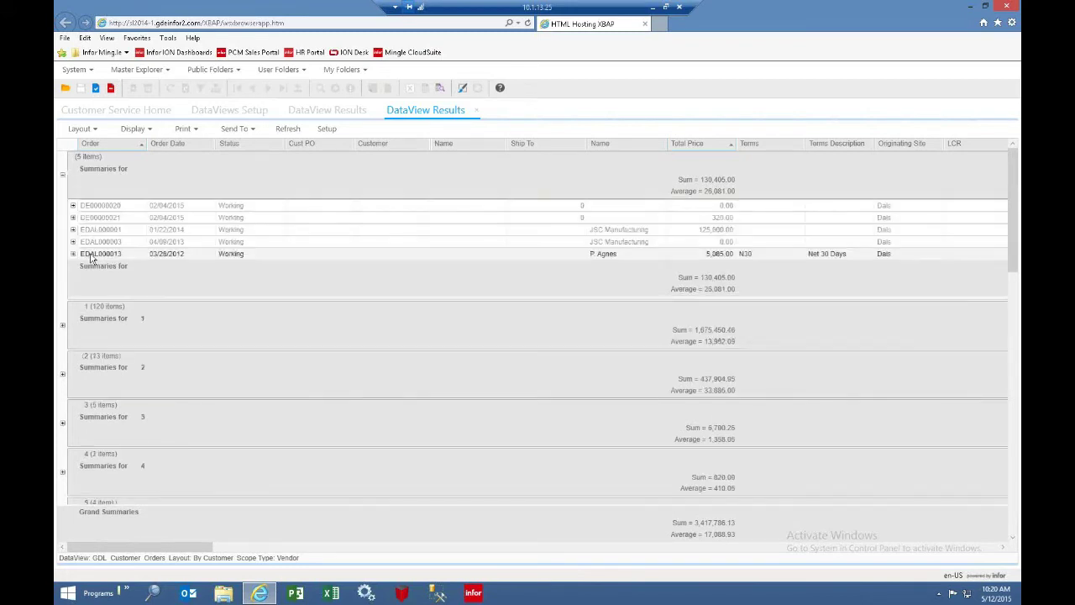
{"action": "left_click", "coordinate": [63, 328]}
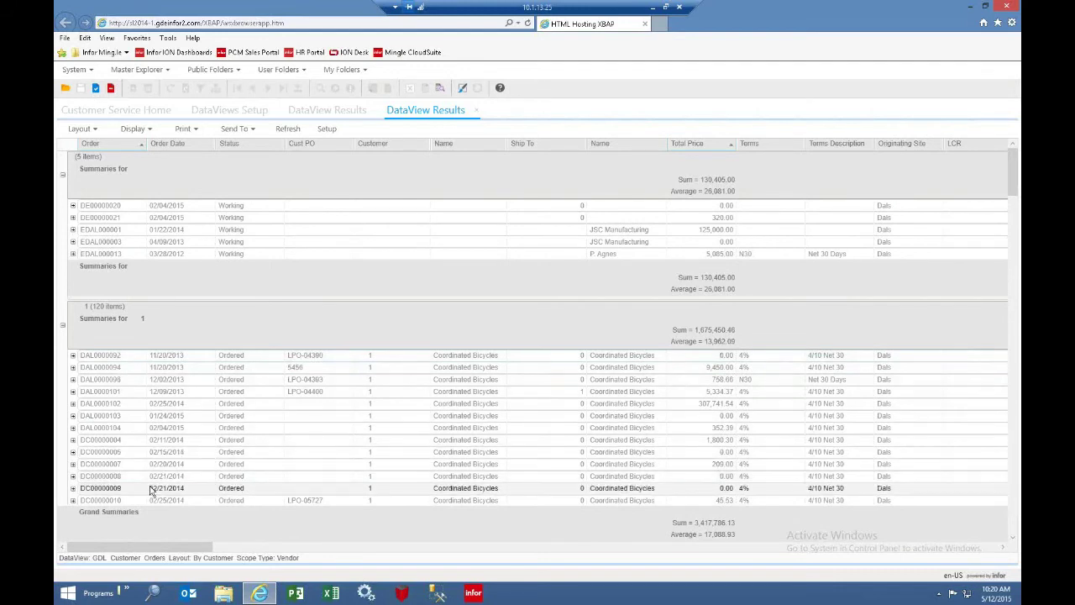
- Expand order DAL0000094 and add both Address columns and the City column of WBCos to the displayed fields
{"action": "left_click", "coordinate": [73, 368]}
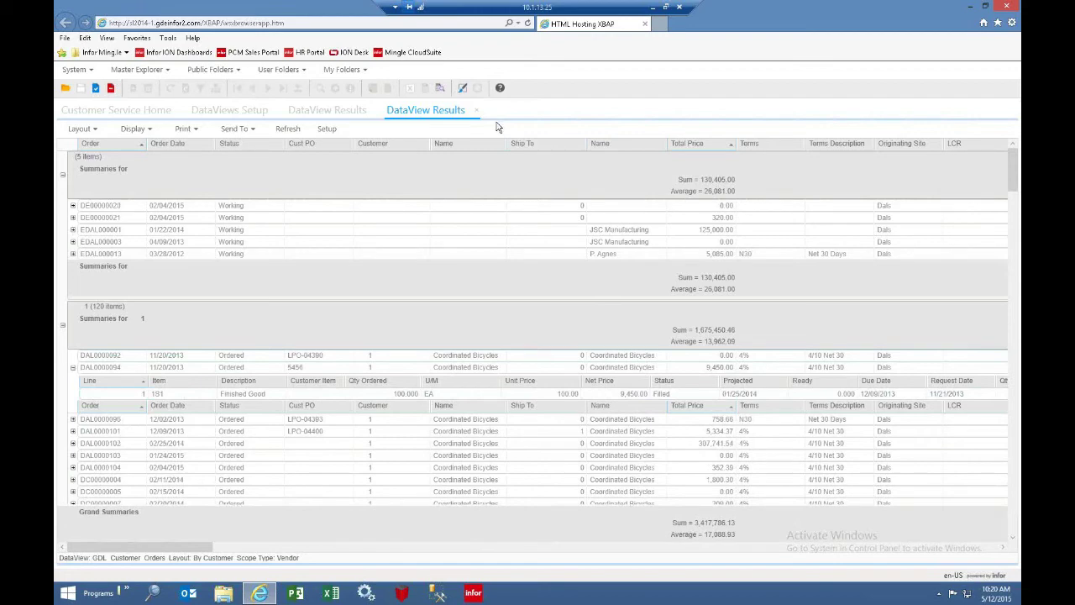
{"action": "left_click", "coordinate": [134, 129]}
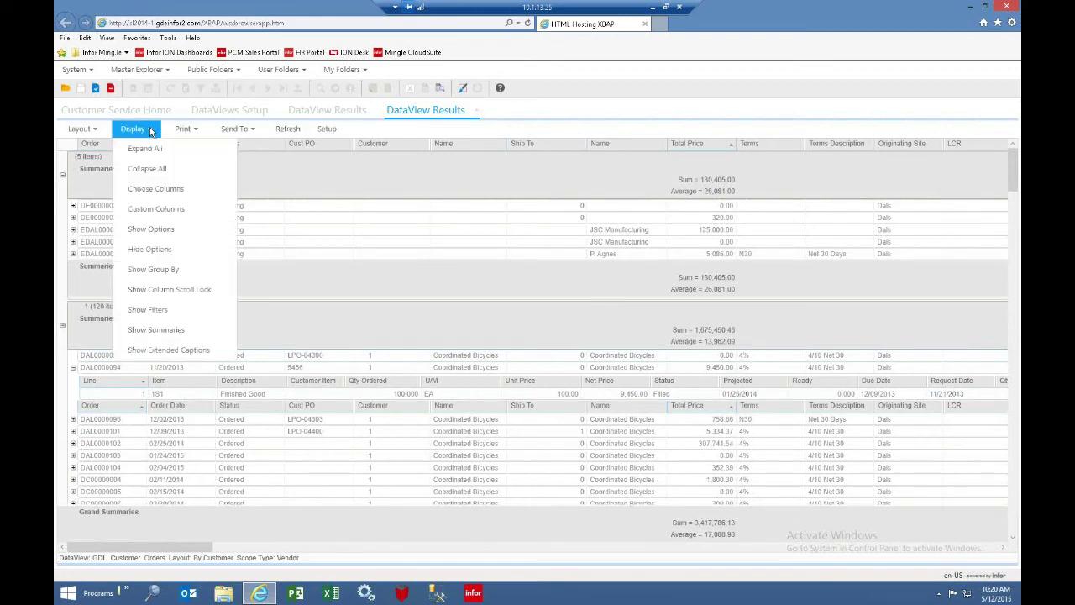
{"action": "left_click", "coordinate": [155, 197]}
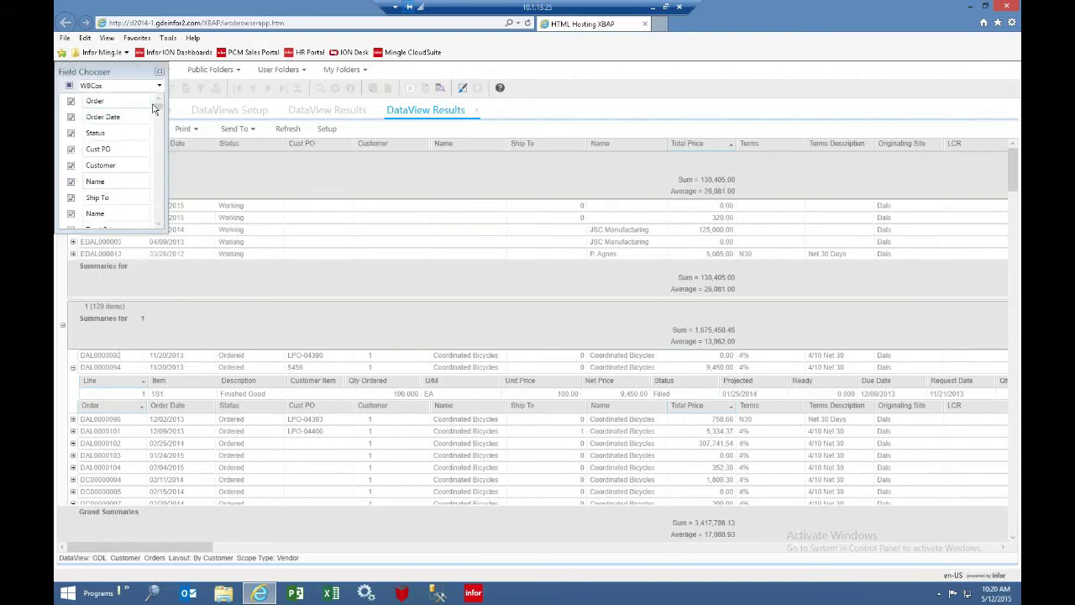
{"action": "left_click_drag", "start_coordinate": [157, 107], "coordinate": [158, 168]}
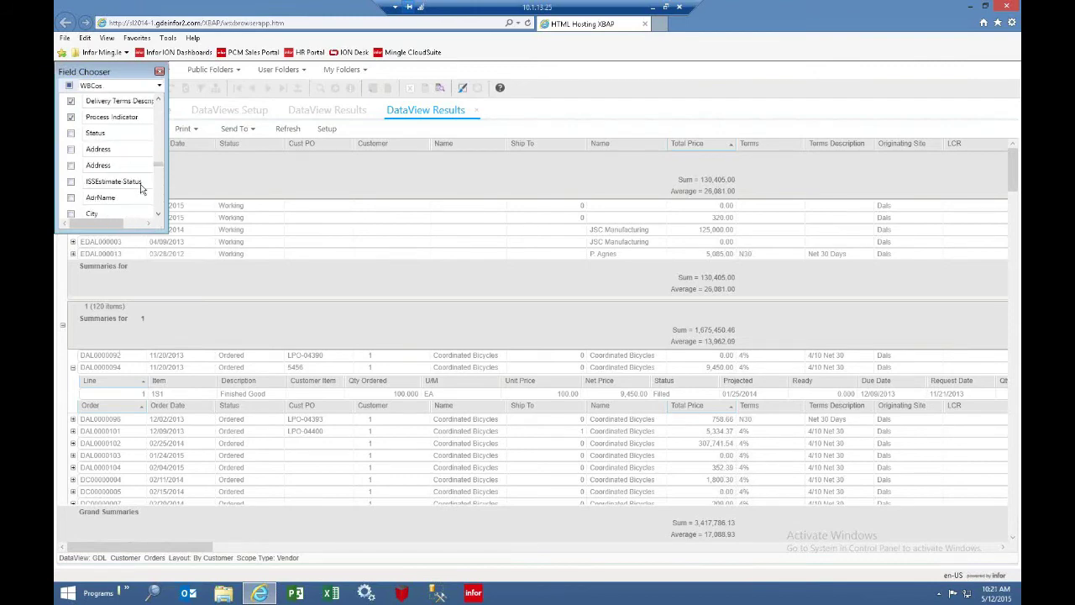
{"action": "left_click", "coordinate": [71, 149]}
{"action": "left_click", "coordinate": [71, 165]}
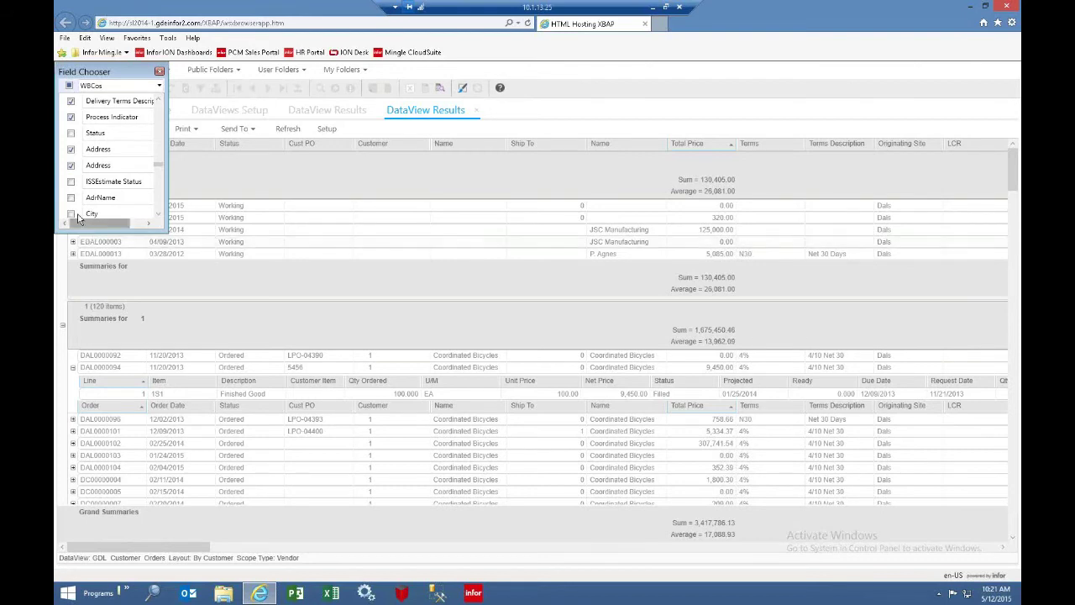
{"action": "scroll", "coordinate": [72, 216], "scroll_direction": "down", "scroll_amount": 1}
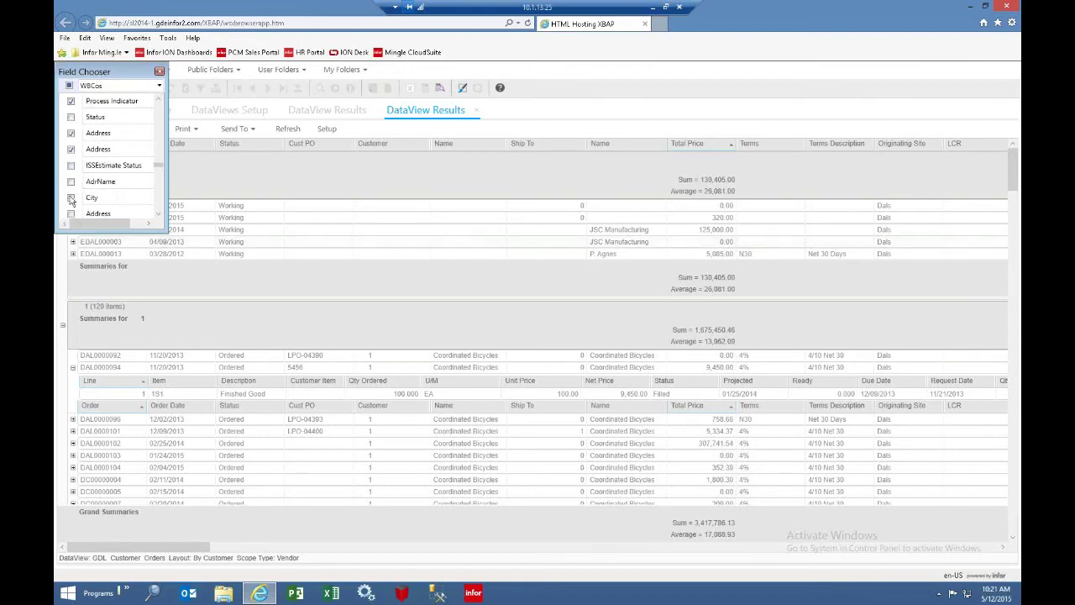
{"action": "left_click", "coordinate": [70, 197]}
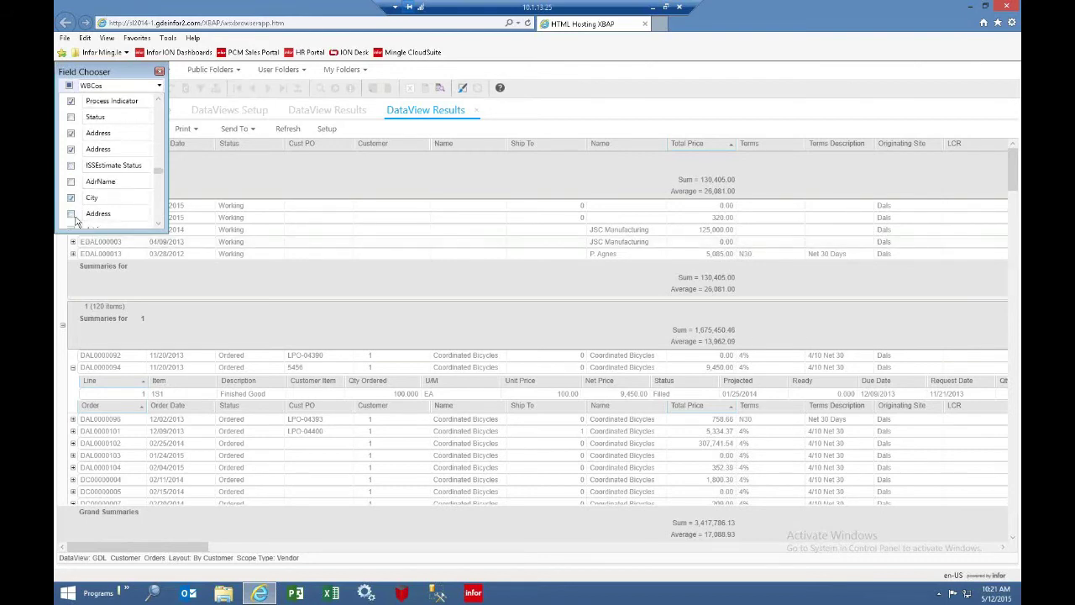
{"action": "left_click", "coordinate": [158, 73]}
{"action": "left_click", "coordinate": [161, 74]}
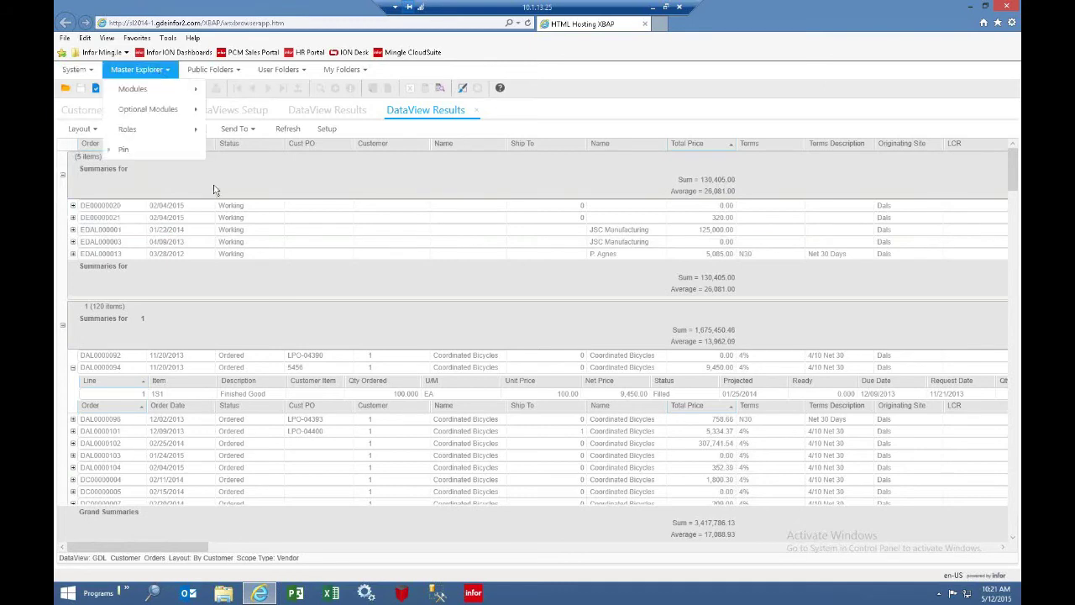
{"action": "left_click", "coordinate": [322, 180]}
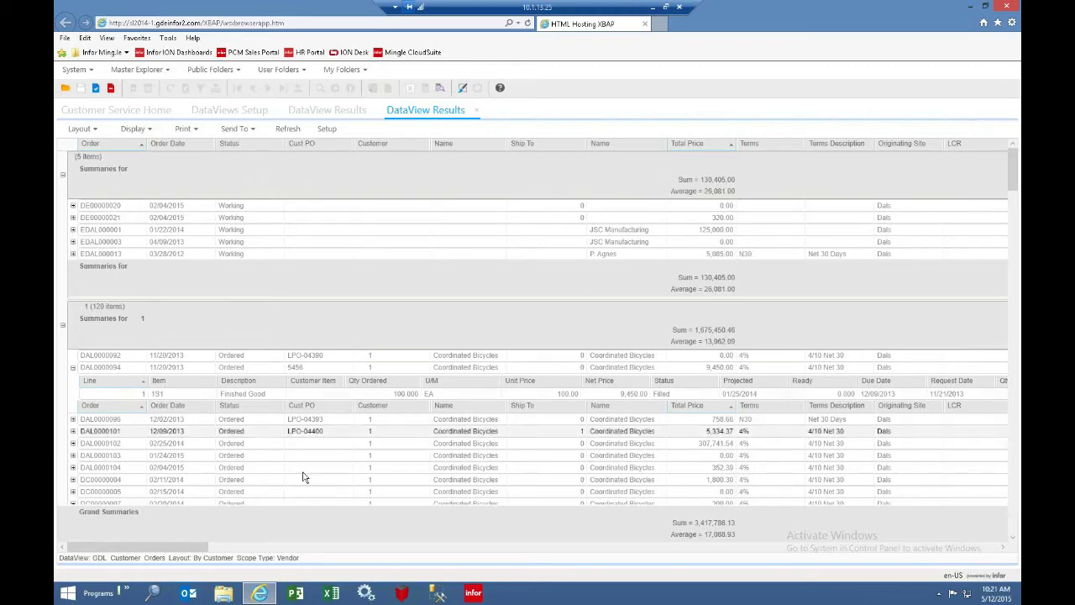
- Rearrange the order columns so that Customer, Name and Cust PO directly follow Order, ahead of Order Date
{"action": "left_click_drag", "start_coordinate": [217, 547], "coordinate": [126, 563]}
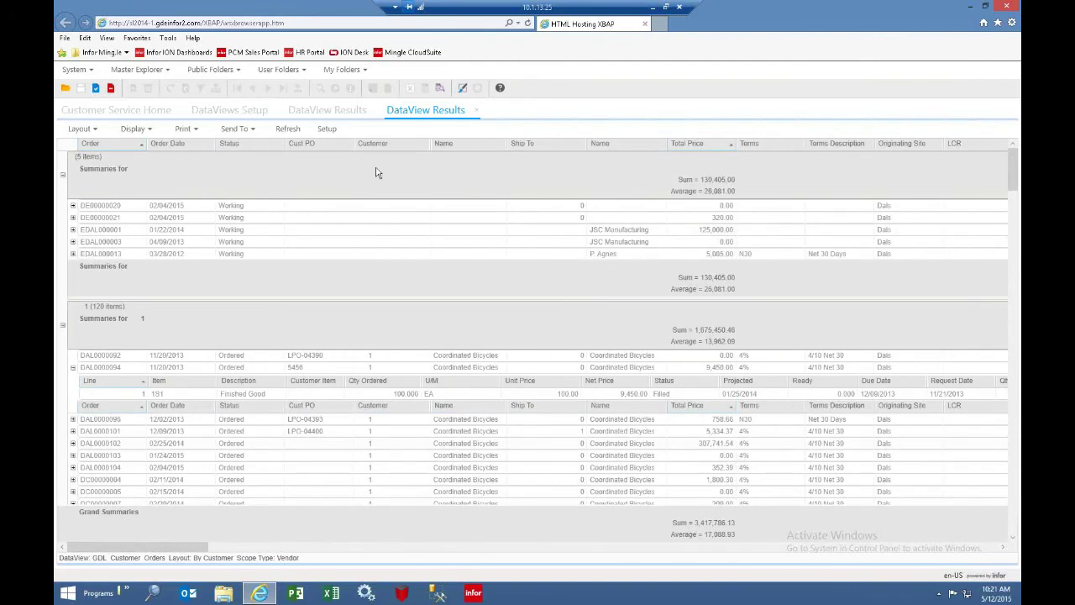
{"action": "left_click_drag", "start_coordinate": [379, 145], "coordinate": [156, 147]}
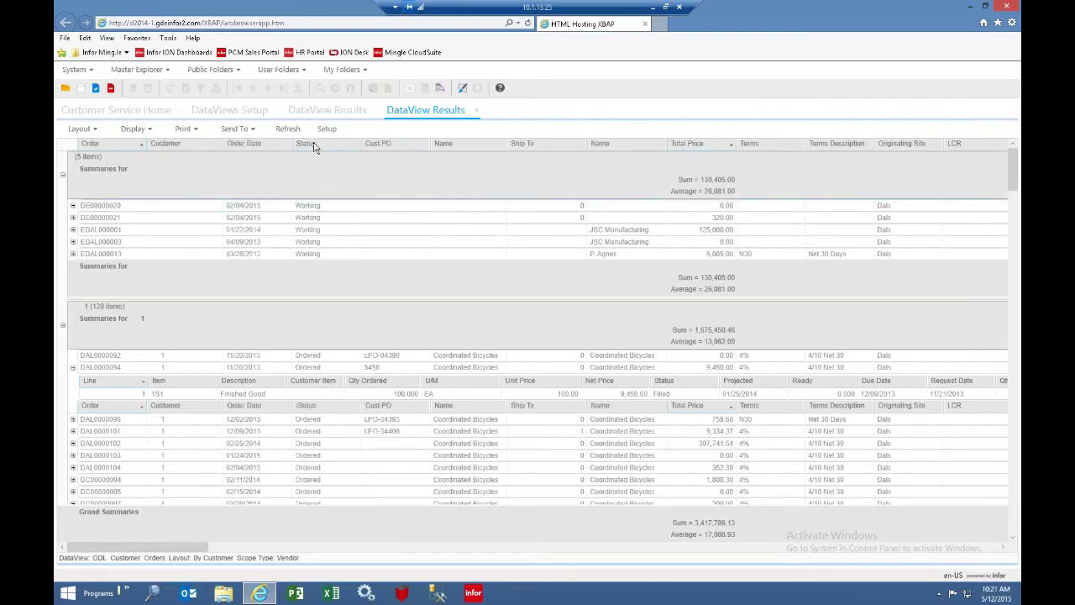
{"action": "left_click_drag", "start_coordinate": [378, 147], "coordinate": [221, 147]}
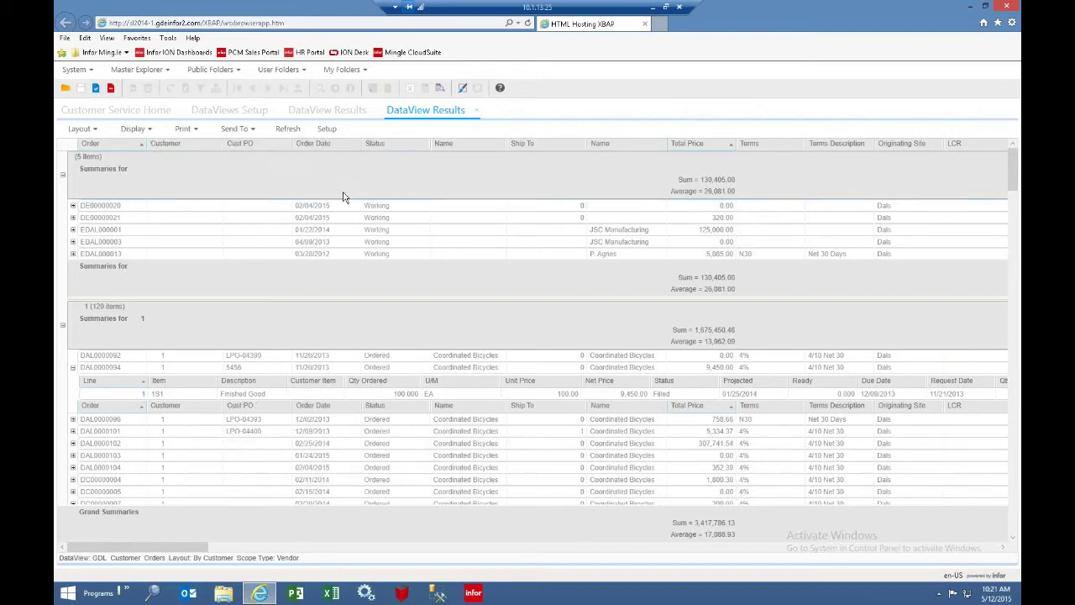
{"action": "left_click_drag", "start_coordinate": [616, 149], "coordinate": [238, 146]}
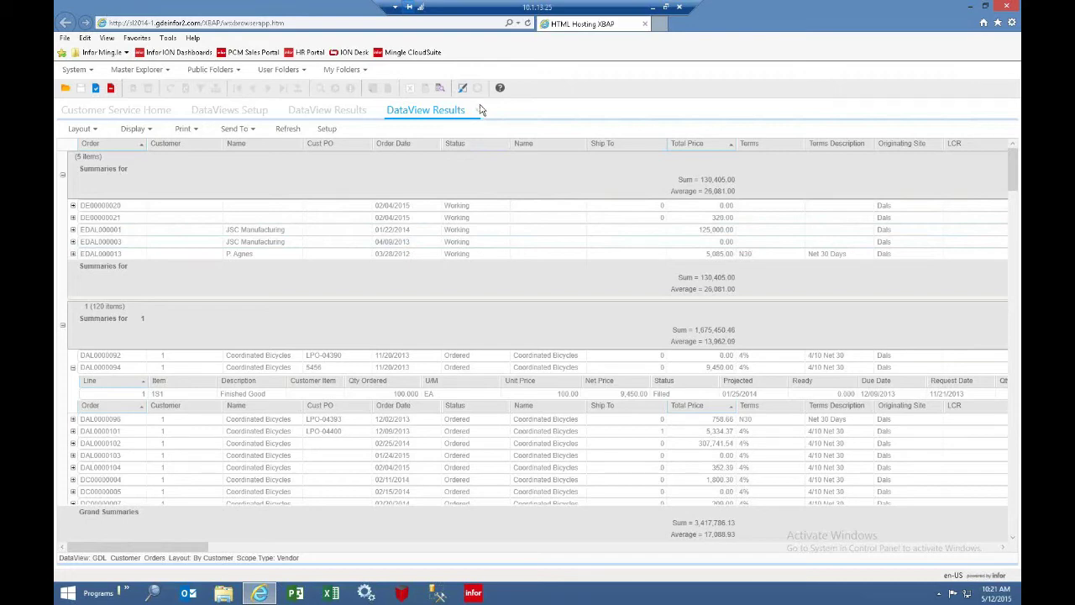
- Save the column arrangement as a new layout with User scope, naming it with the presenter's first name
{"action": "left_click", "coordinate": [88, 129]}
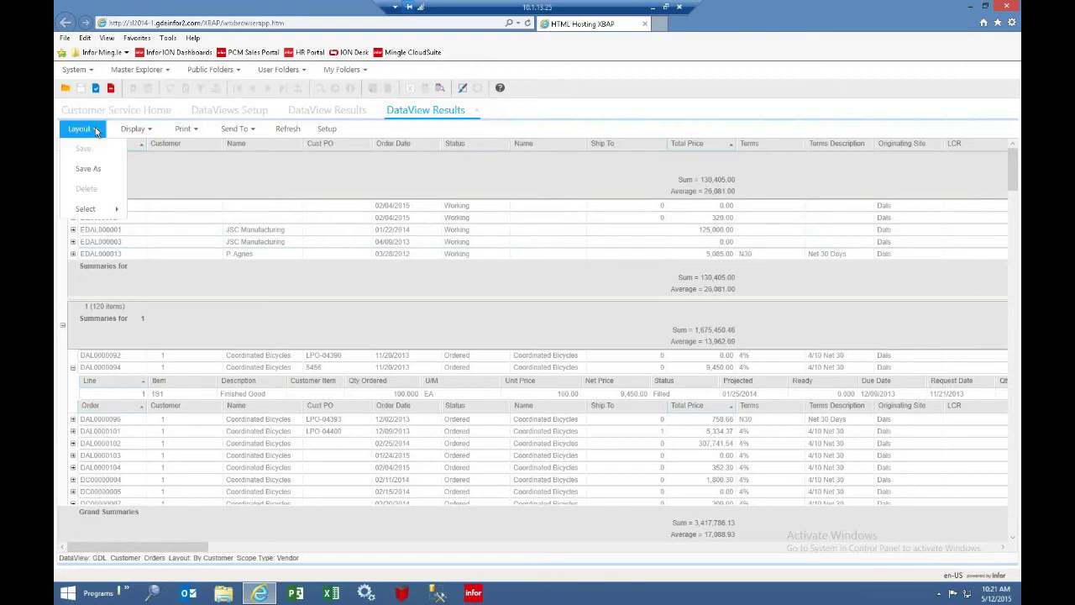
{"action": "left_click", "coordinate": [87, 171]}
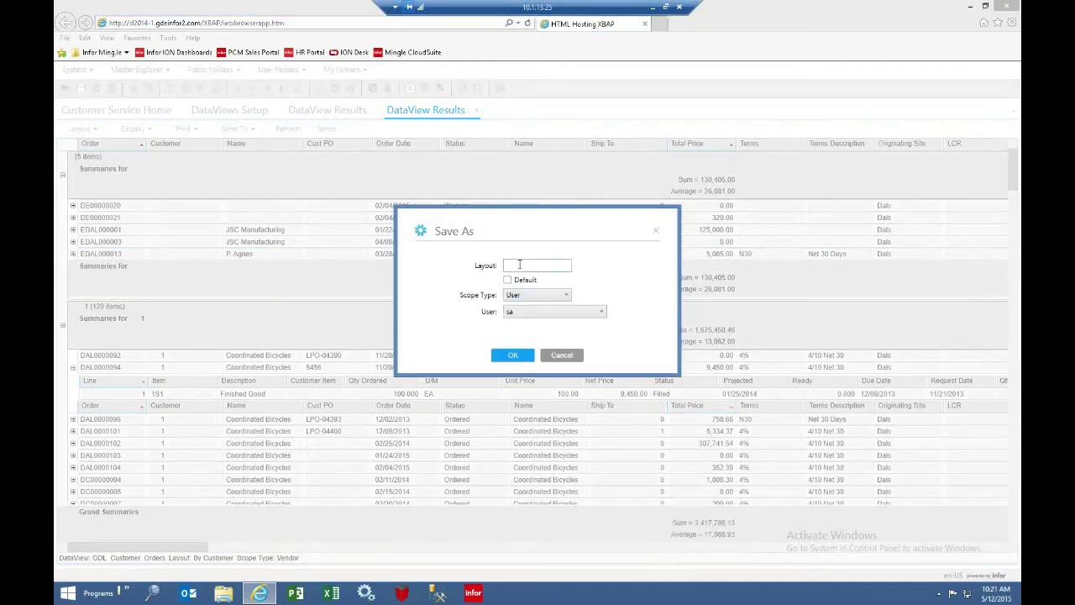
{"action": "key", "text": "BackSpace"}
{"action": "key", "text": "BackSpace"}
{"action": "key", "text": "BackSpace"}
{"action": "type", "text": "rre"}
{"action": "left_click", "coordinate": [518, 355]}
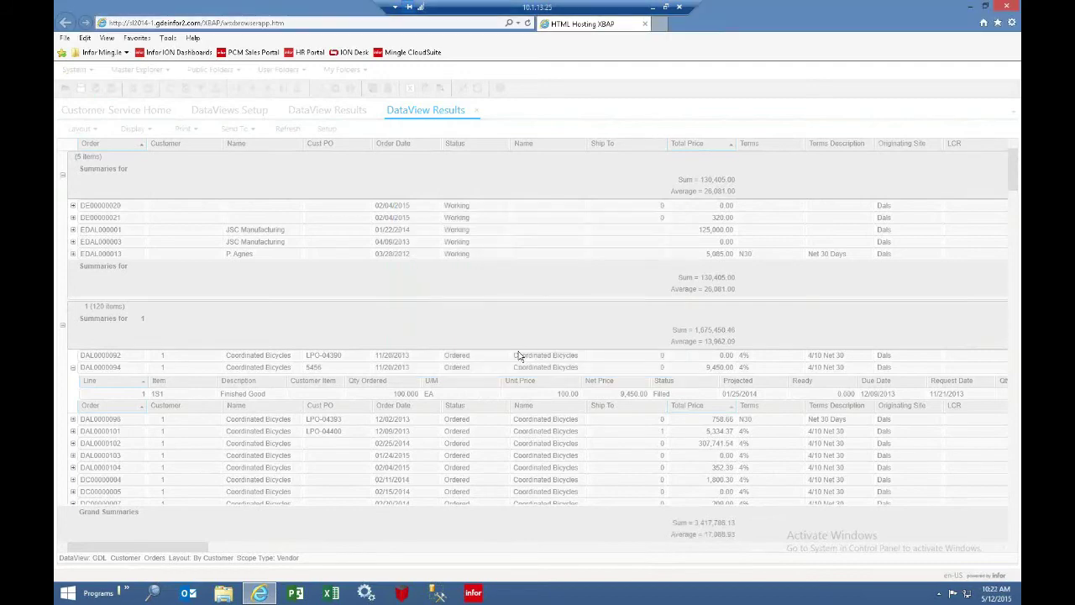
{"action": "left_click", "coordinate": [548, 353]}
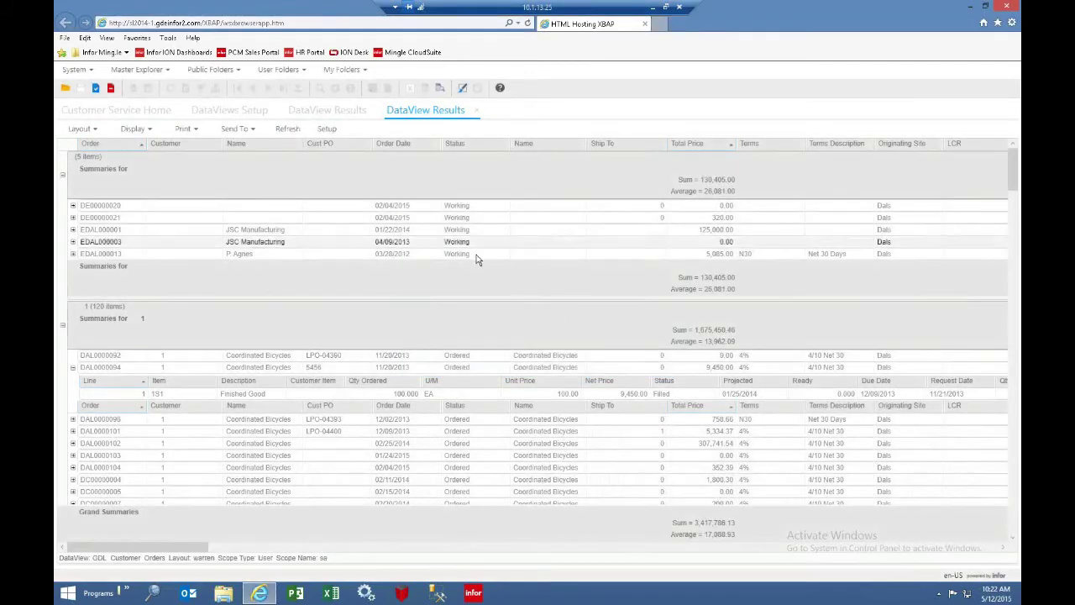
- Apply the saved personal layout to the GDL_Customer_Orders results and close these results
{"action": "left_click", "coordinate": [96, 133]}
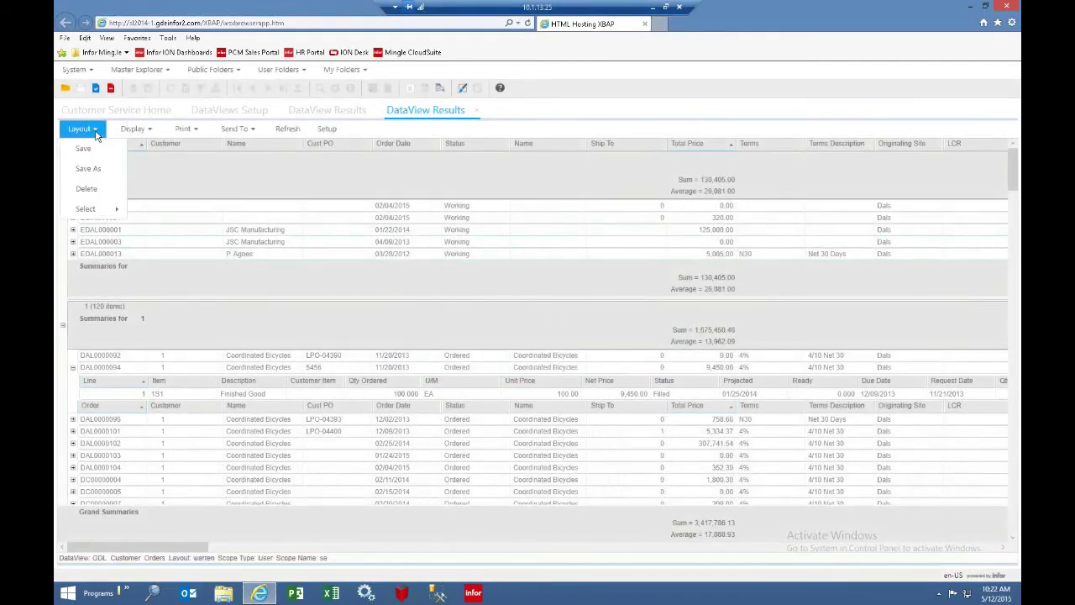
{"action": "mouse_move", "coordinate": [98, 210]}
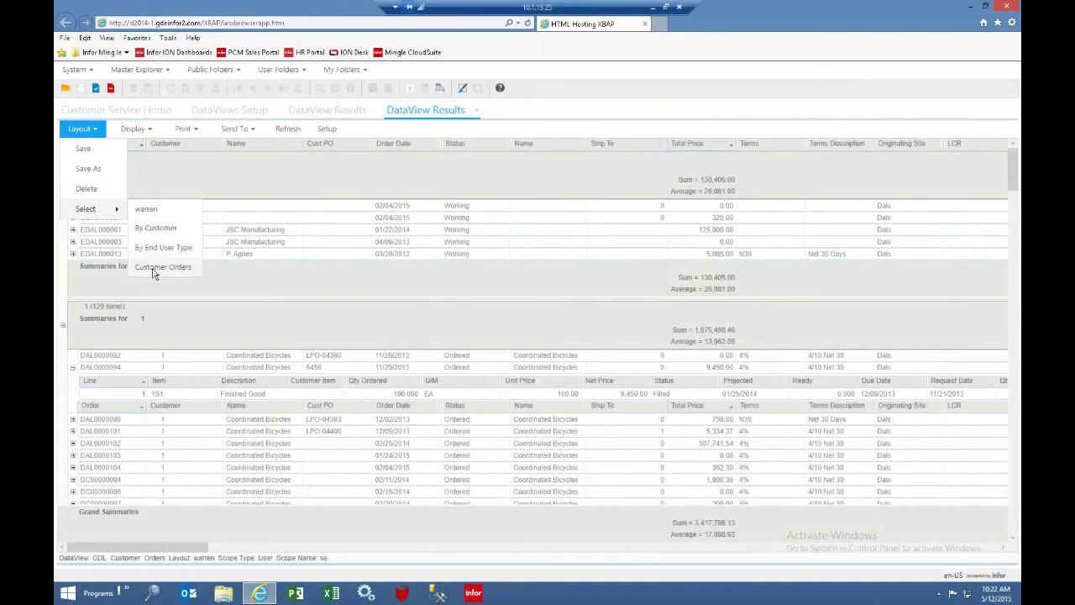
{"action": "left_click", "coordinate": [148, 211]}
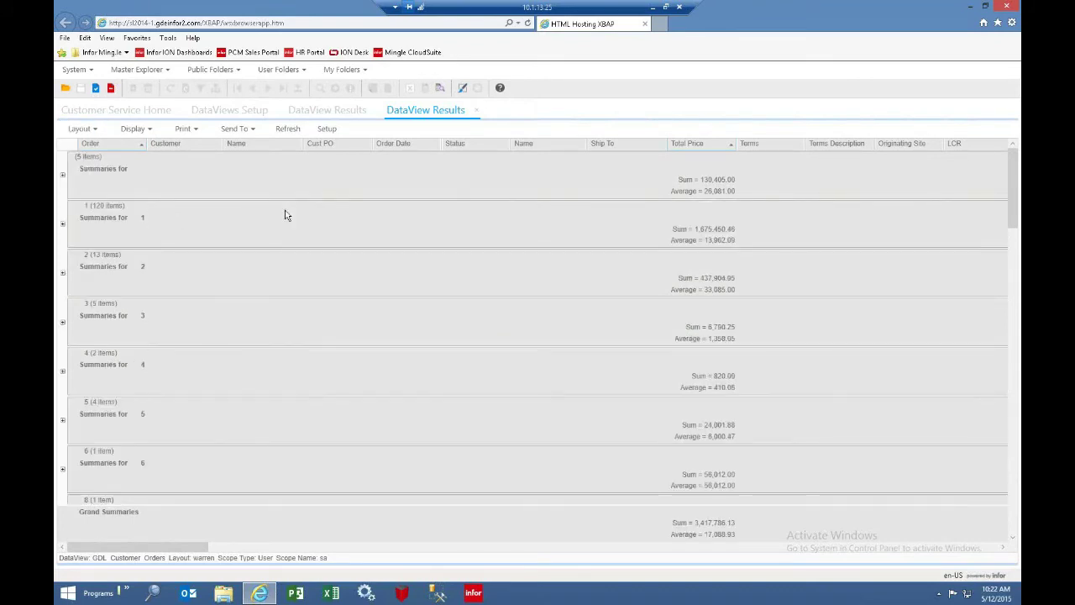
{"action": "left_click", "coordinate": [477, 111]}
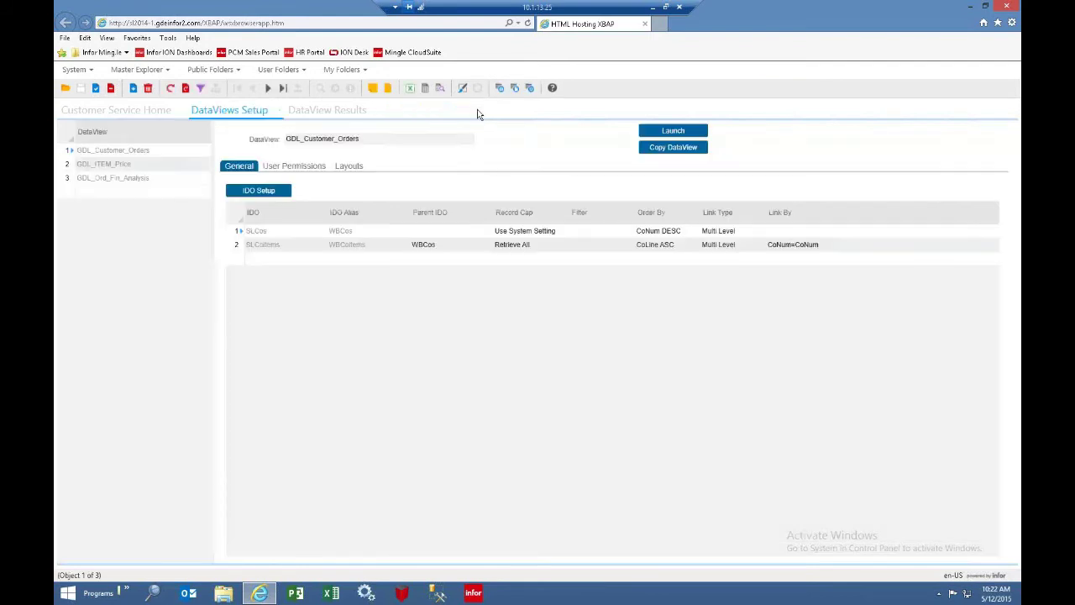
- Select the GDL_Ord_Fin_Analysis DataView, close the other open results, and look through the SLCoitems property list in its IDO setup
{"action": "left_click", "coordinate": [118, 179]}
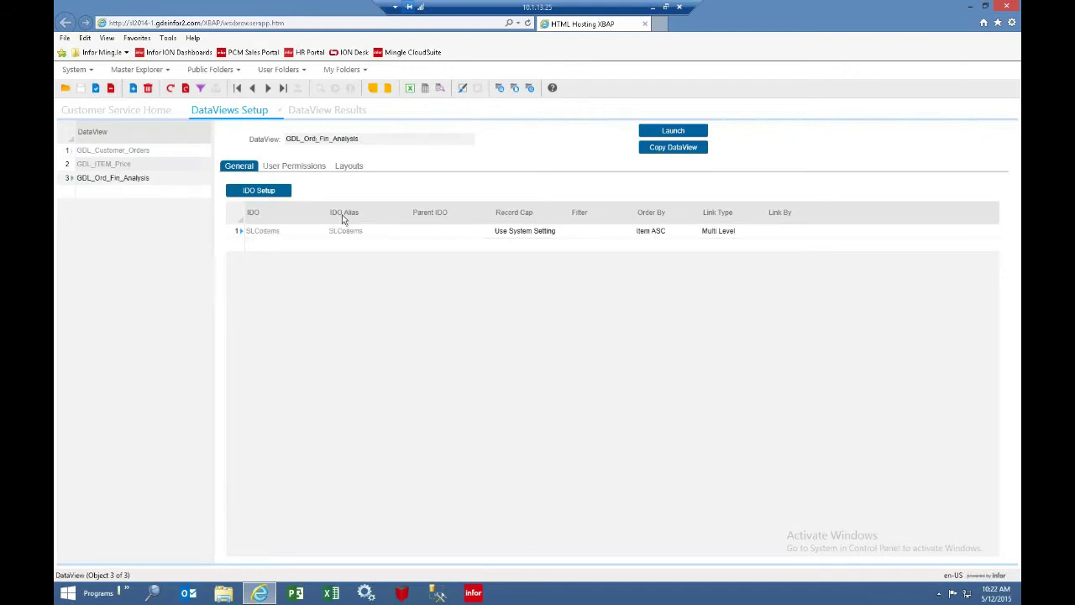
{"action": "left_click", "coordinate": [378, 110]}
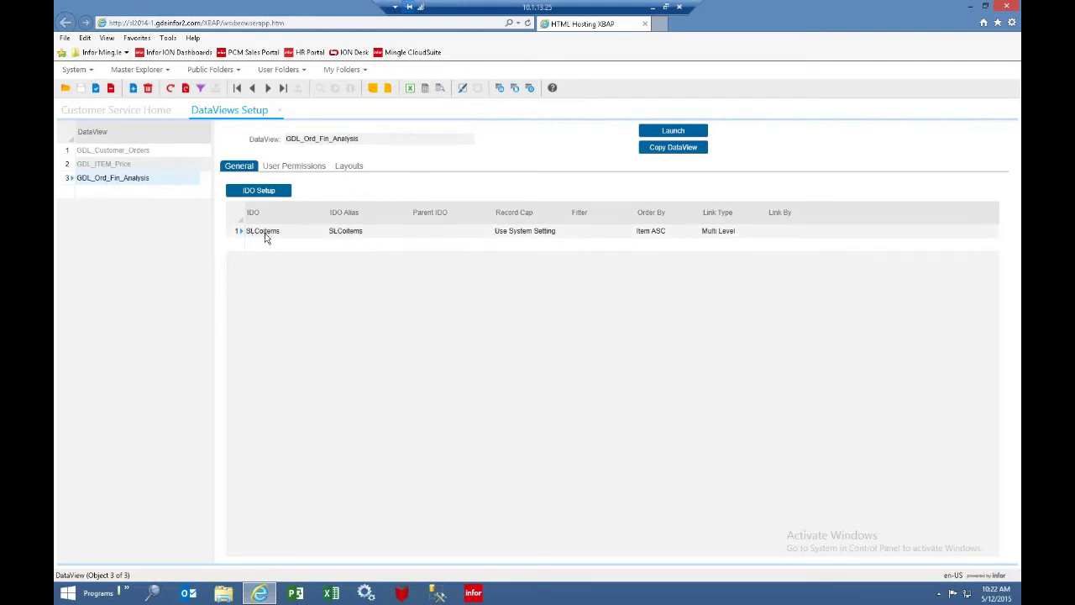
{"action": "left_click", "coordinate": [258, 190]}
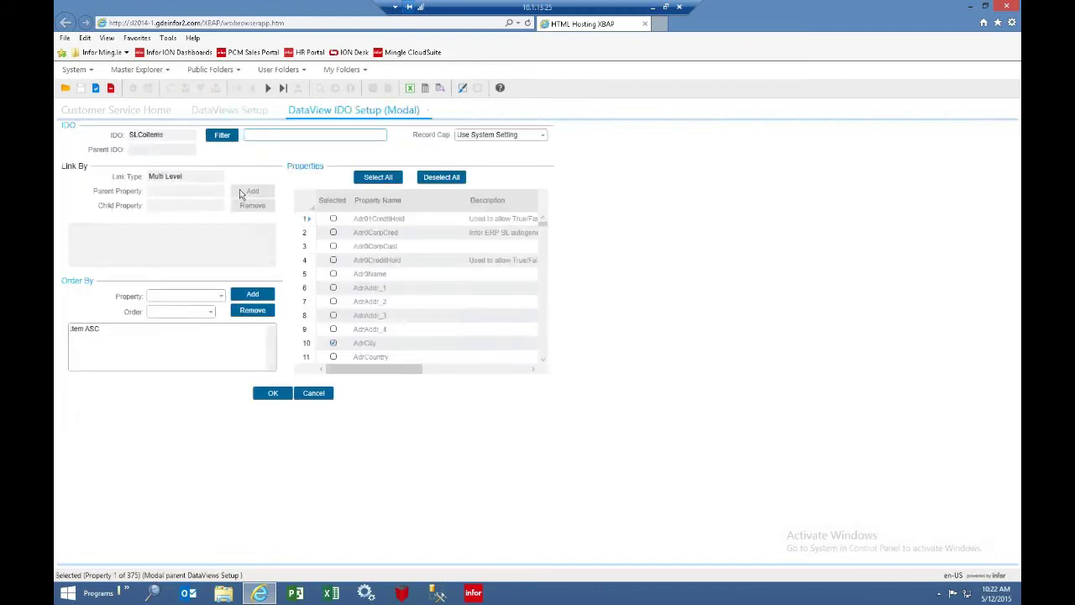
{"action": "left_click_drag", "start_coordinate": [544, 225], "coordinate": [549, 264]}
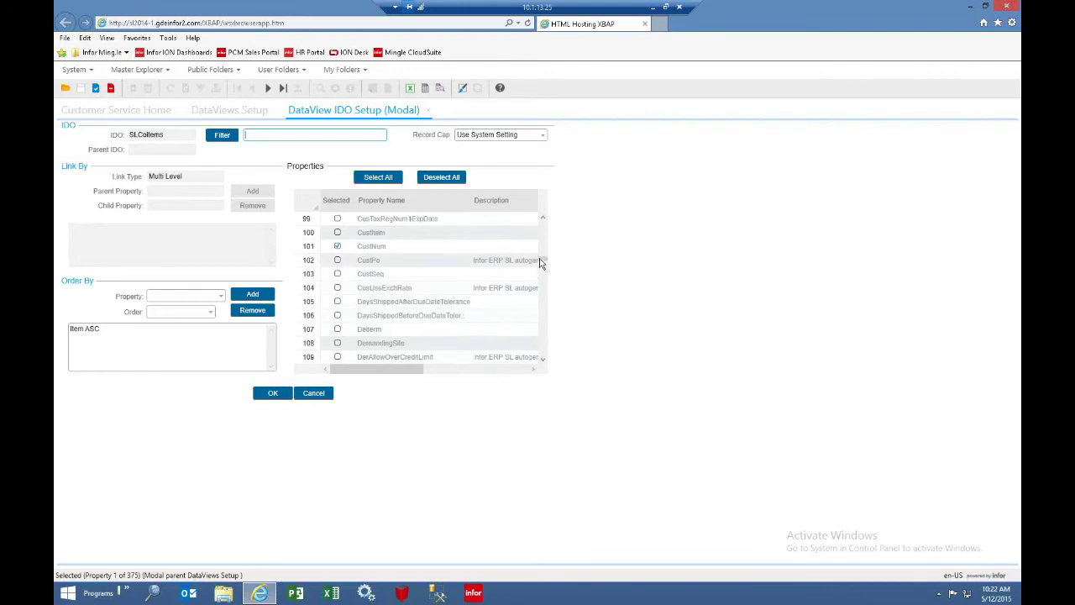
{"action": "left_click_drag", "start_coordinate": [542, 264], "coordinate": [545, 352]}
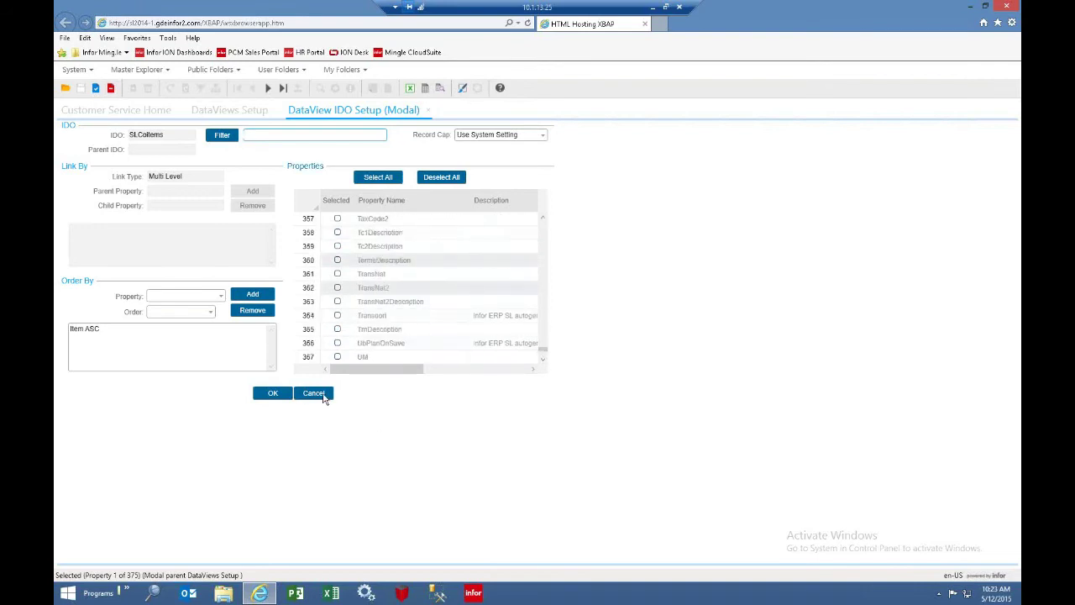
{"action": "left_click", "coordinate": [313, 394]}
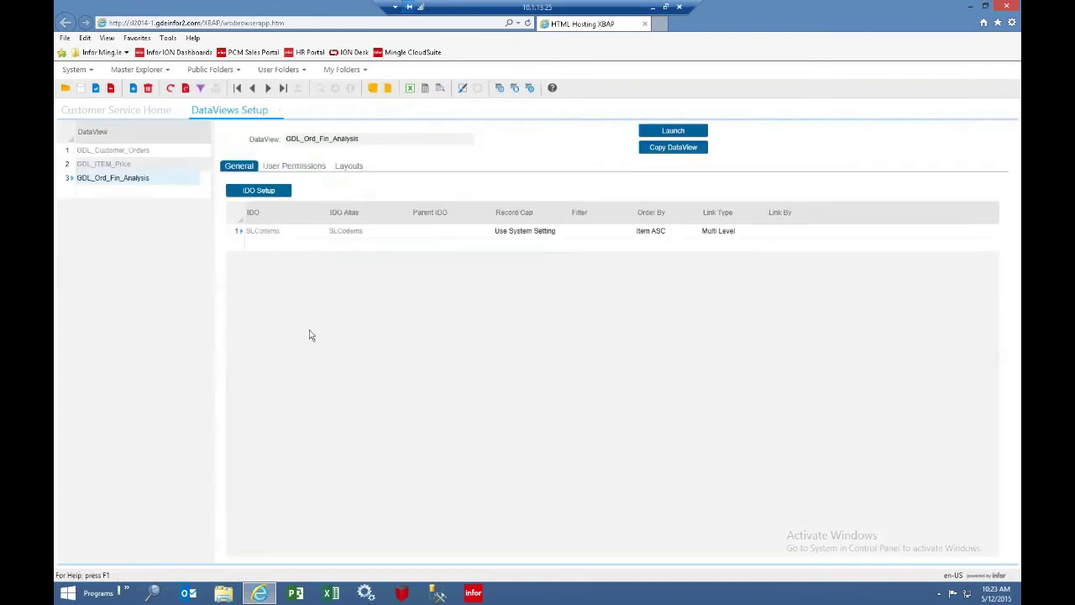
- Launch the GDL_Ord_Fin_Analysis DataView and sort its rows by Qty Invoiced in descending order
{"action": "left_click", "coordinate": [673, 131]}
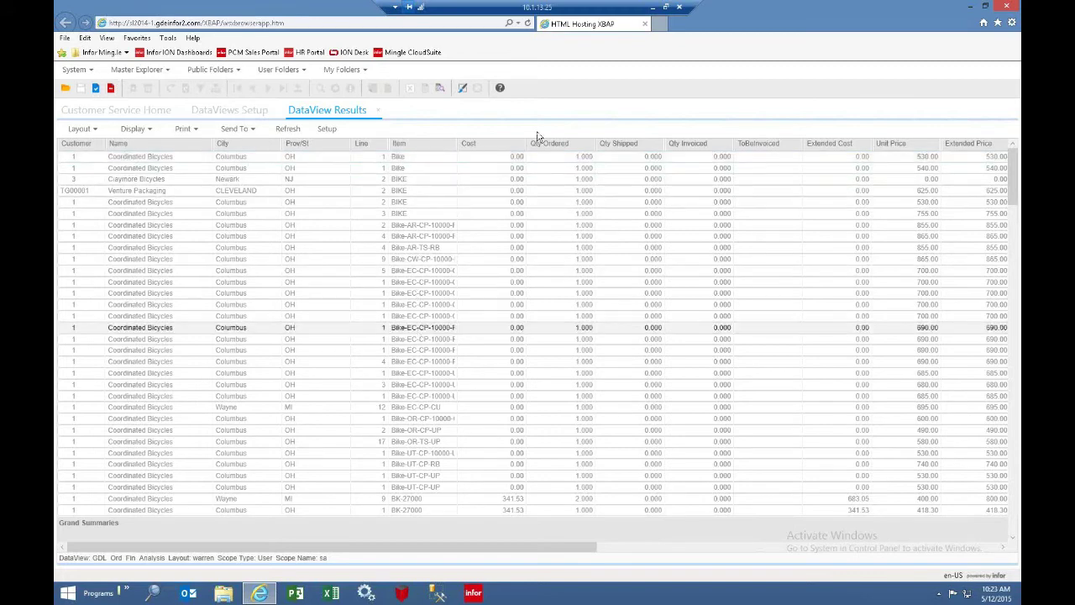
{"action": "left_click", "coordinate": [648, 166]}
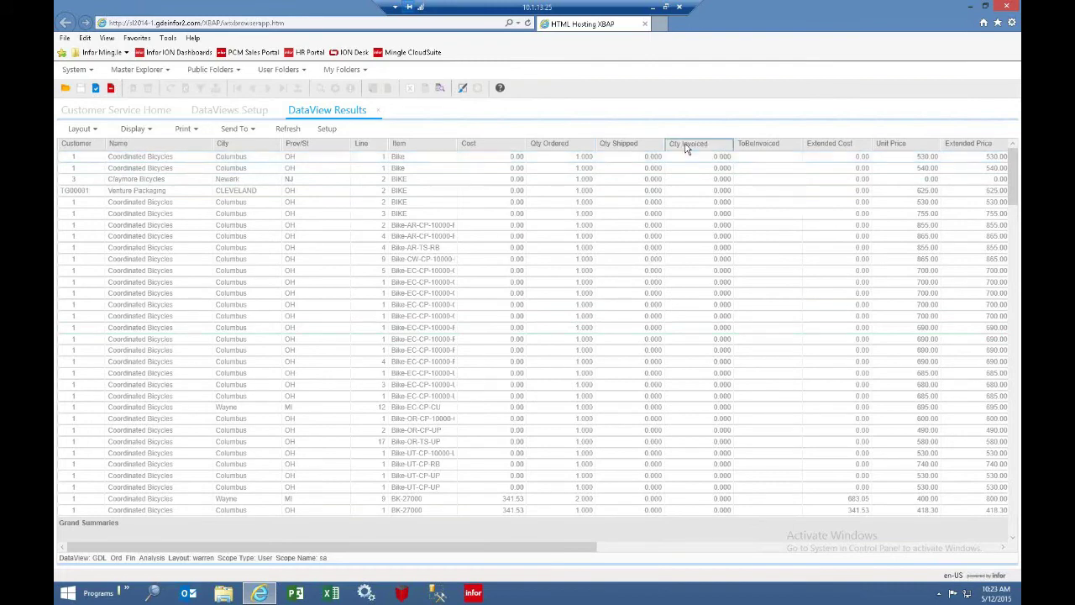
{"action": "left_click", "coordinate": [687, 146]}
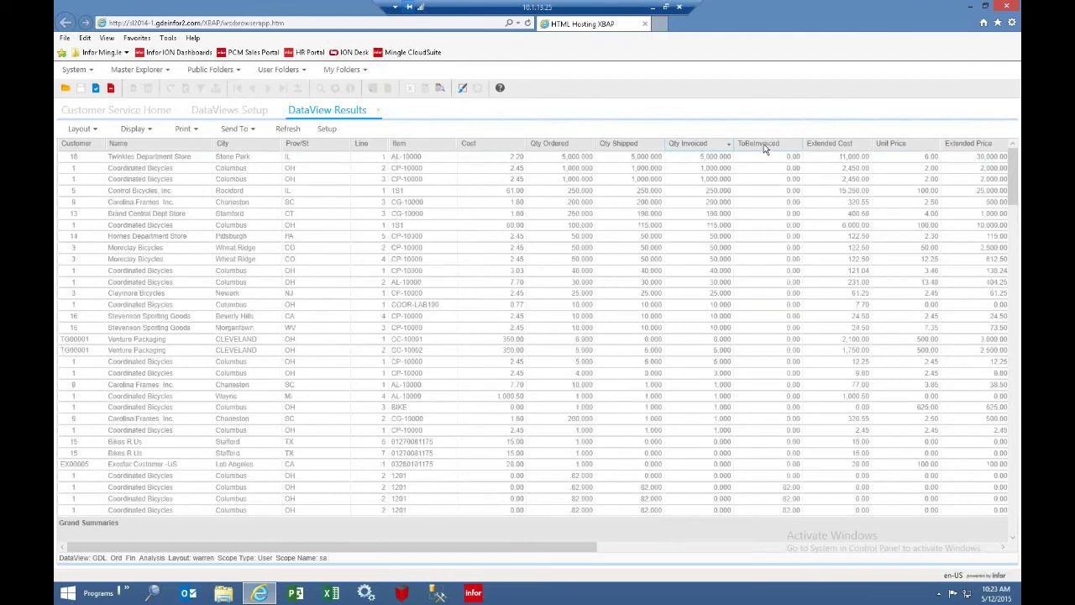
- Go back to DataViews Setup, check the SLCoitems IDO properties again, and leave the setup without saving
{"action": "left_click", "coordinate": [215, 112]}
{"action": "left_click", "coordinate": [258, 193]}
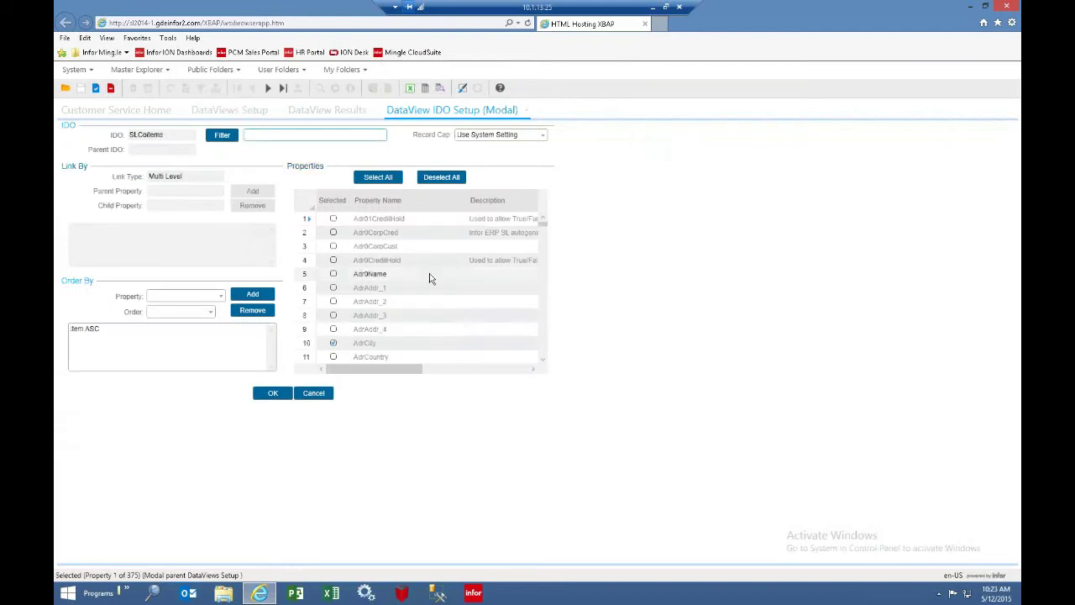
{"action": "mouse_move", "coordinate": [541, 234]}
{"action": "left_mouse_down"}
{"action": "mouse_move", "coordinate": [545, 296]}
{"action": "mouse_move", "coordinate": [546, 227]}
{"action": "left_mouse_up"}
{"action": "left_click", "coordinate": [314, 393]}
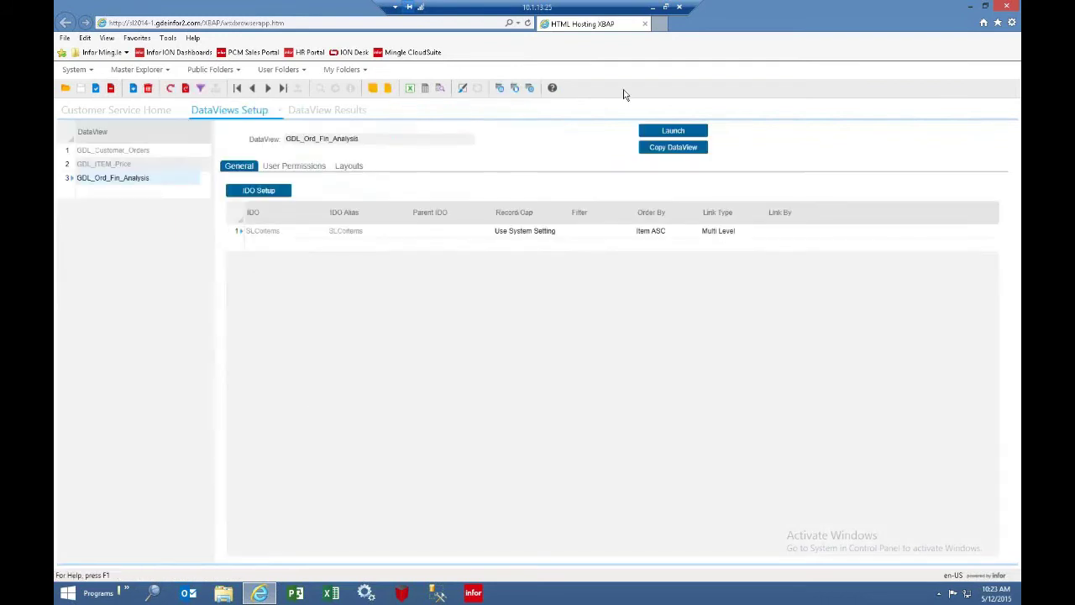
- Return to the GDL_Ord_Fin_Analysis results and sort the rows by the Extended_Labor cost column in ascending order
{"action": "left_click", "coordinate": [313, 112]}
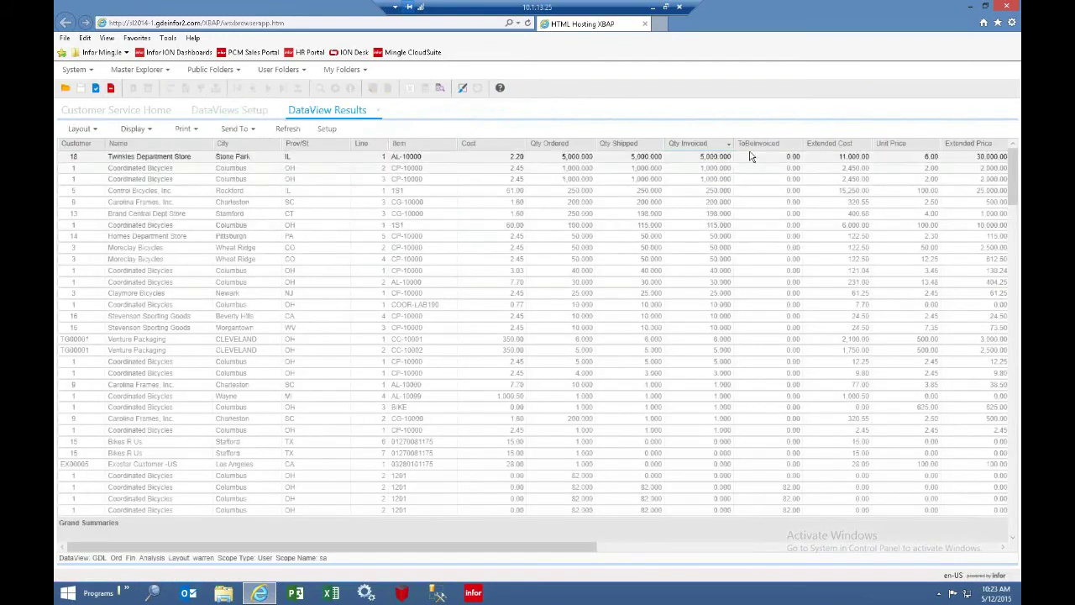
{"action": "left_click_drag", "start_coordinate": [519, 552], "coordinate": [982, 541]}
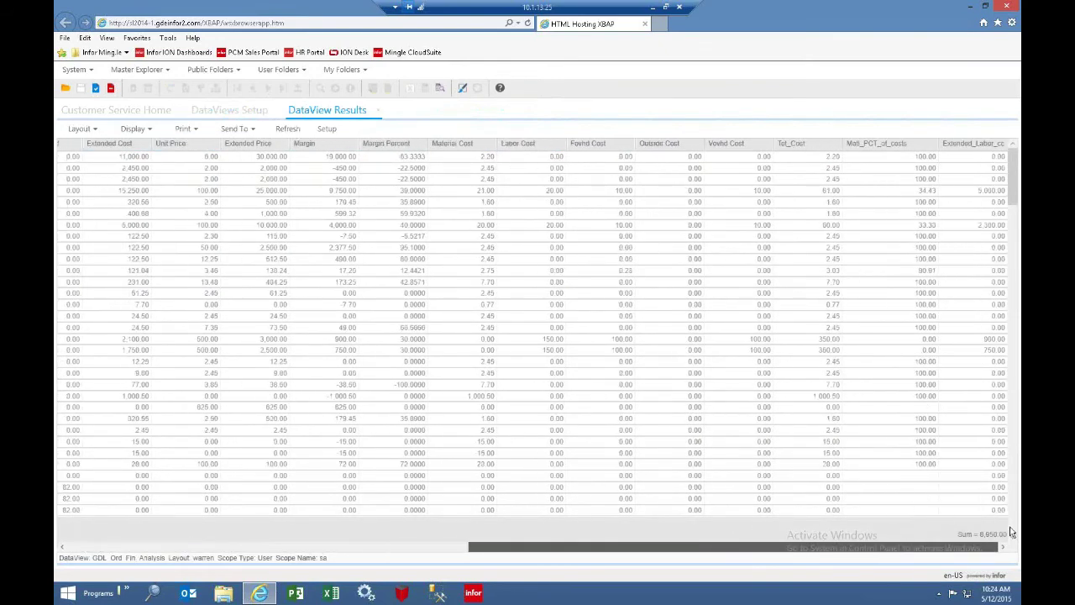
{"action": "left_click", "coordinate": [942, 147]}
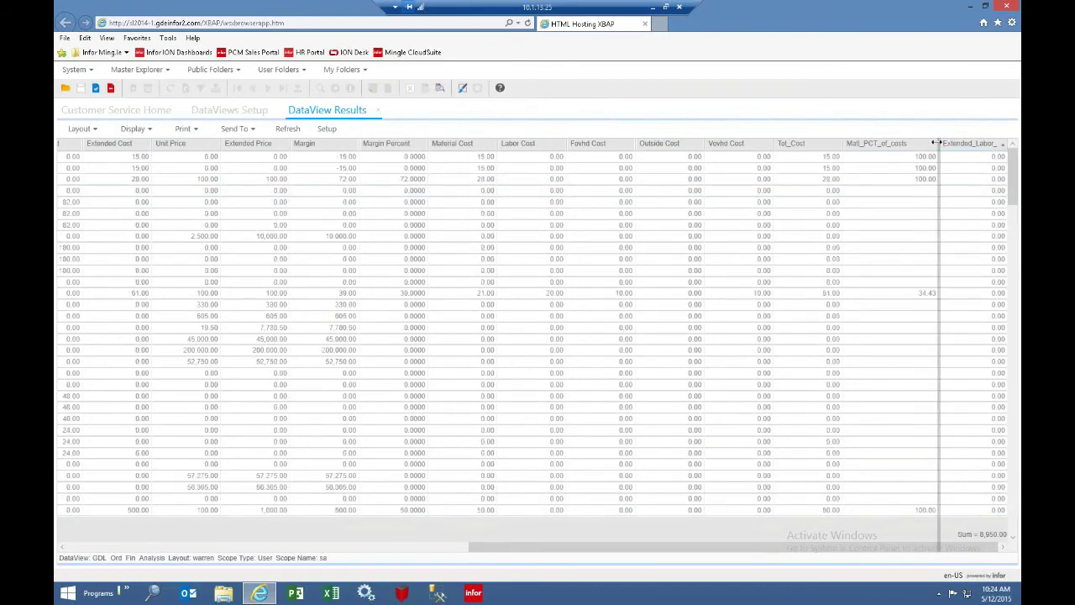
- Sort the result rows by Matl_PCT_of_costs in descending order to review them, and re-sort them by Extended_Labor_costs in descending order
{"action": "left_click", "coordinate": [920, 150]}
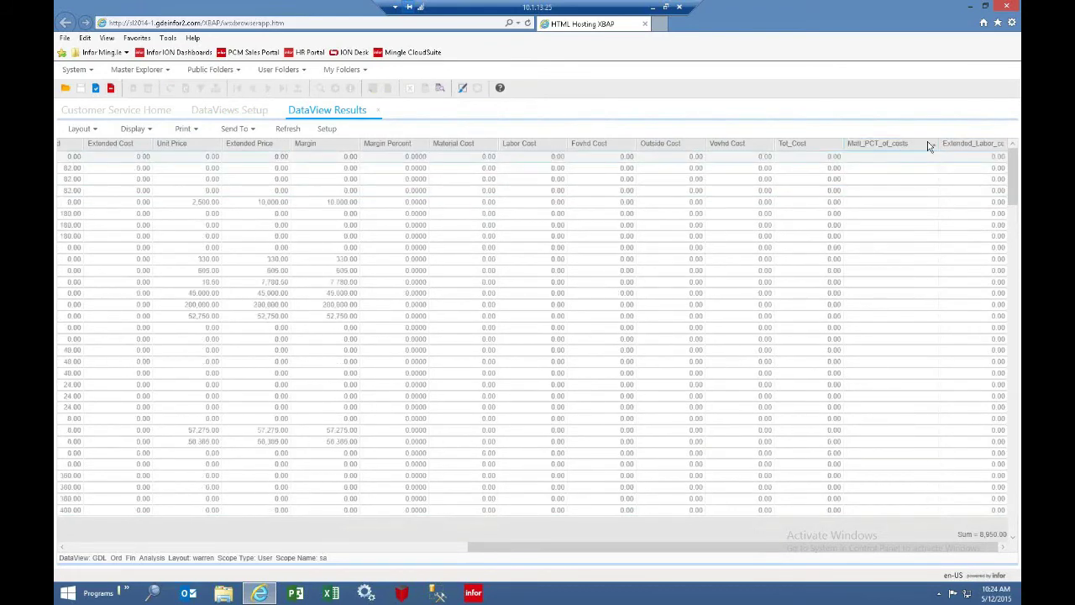
{"action": "left_click", "coordinate": [928, 146]}
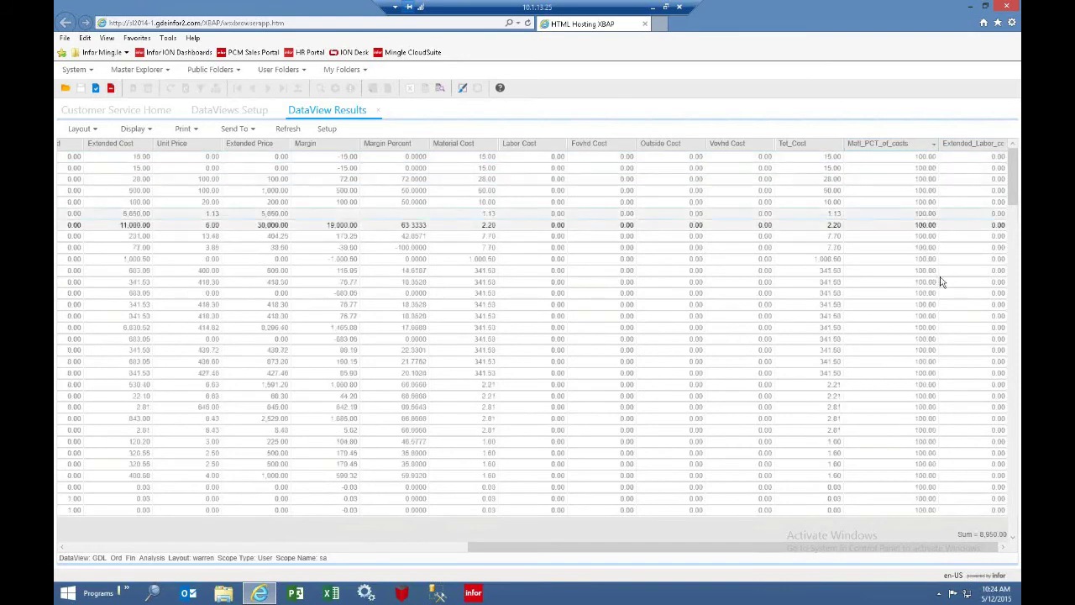
{"action": "left_click_drag", "start_coordinate": [1014, 197], "coordinate": [1014, 336]}
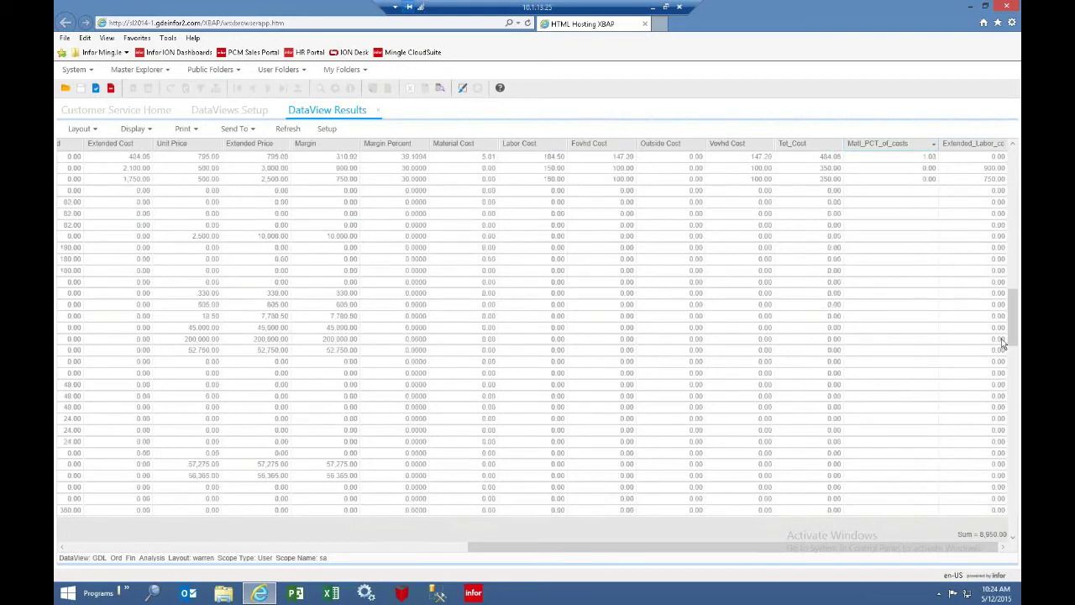
{"action": "left_click", "coordinate": [1013, 199]}
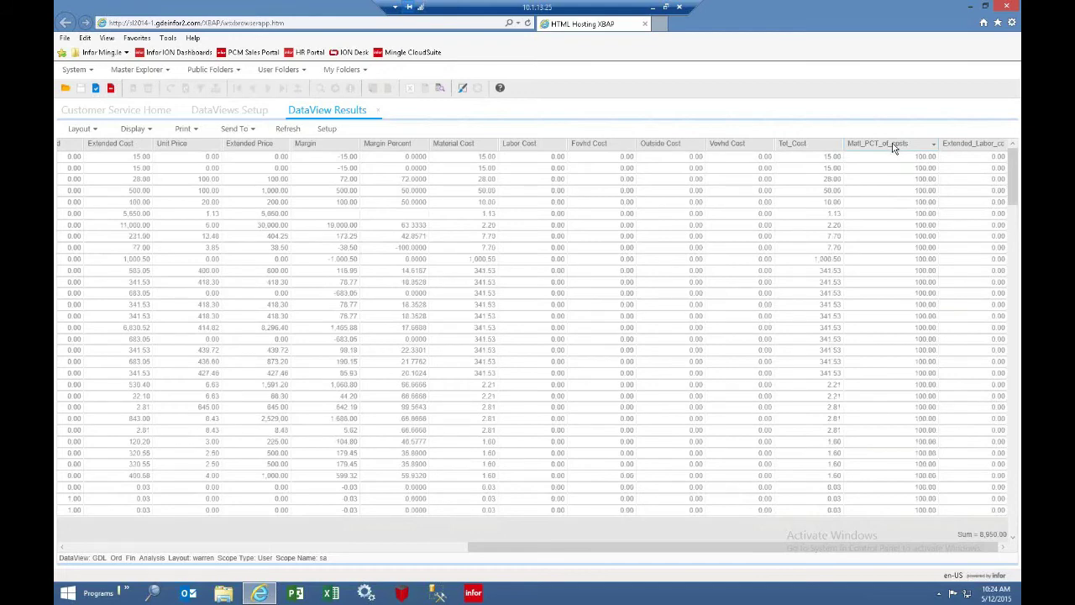
{"action": "left_click", "coordinate": [962, 144]}
{"action": "left_click", "coordinate": [961, 143]}
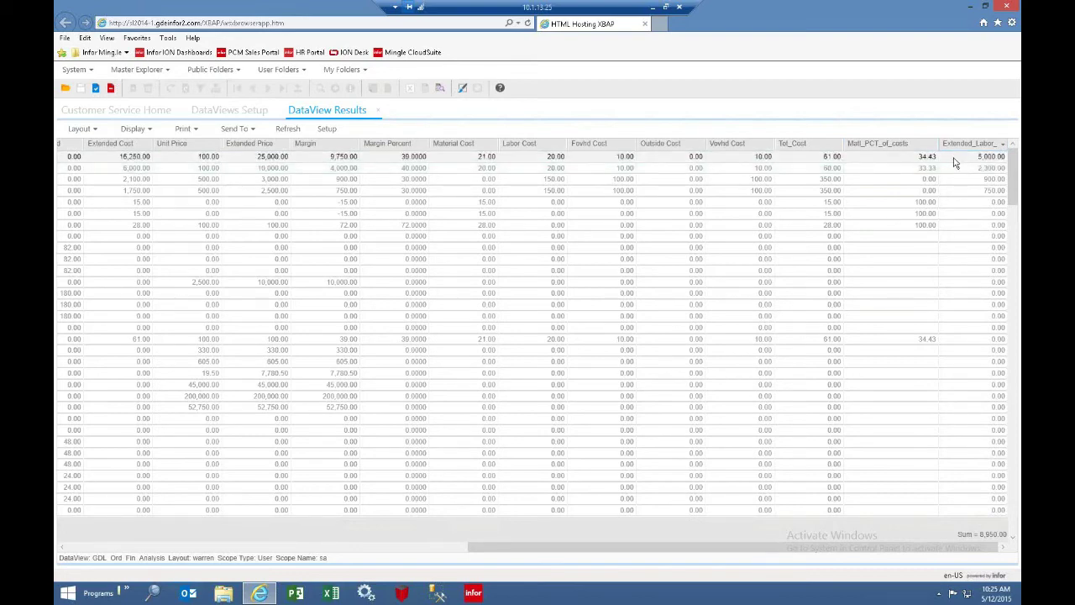
- Open the custom columns of the SLCoitems collection, review the ToBeInvoiced formula, and view the full Tot_Cost formula in the Advanced Editor
{"action": "left_click", "coordinate": [148, 130]}
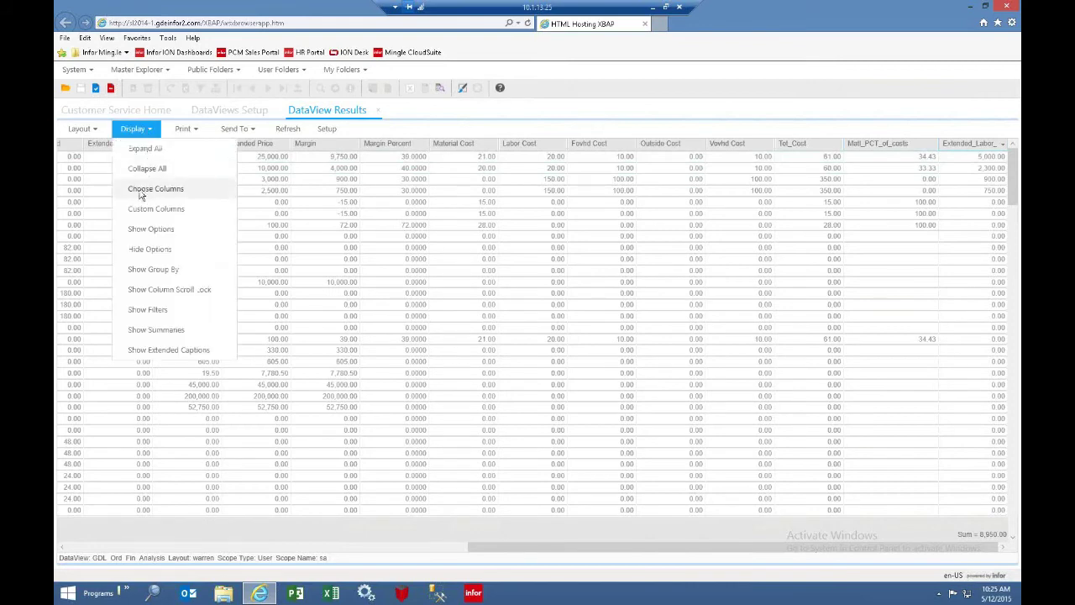
{"action": "left_click", "coordinate": [156, 209]}
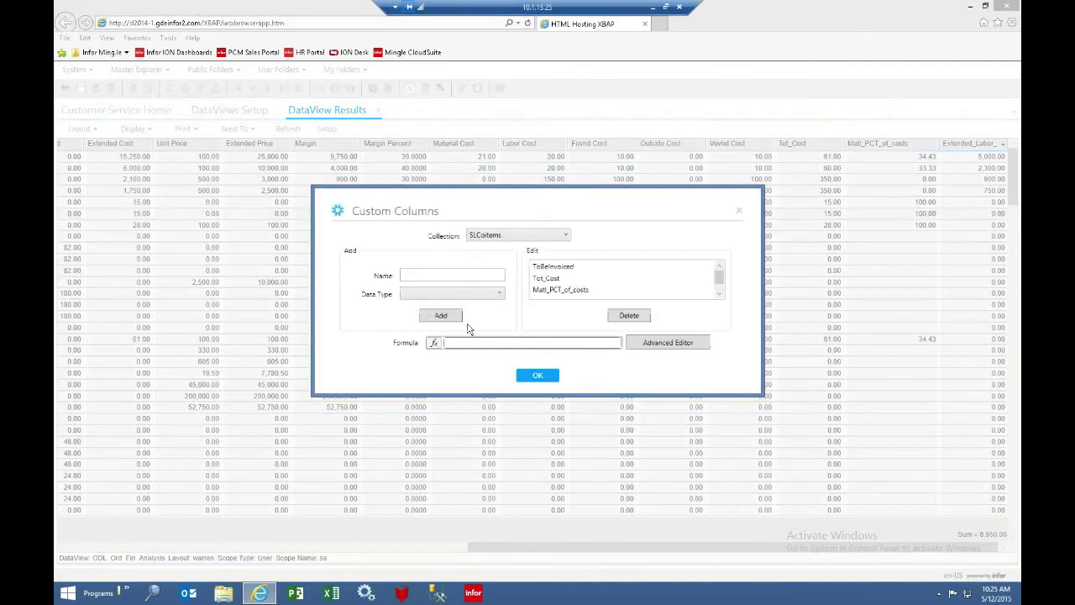
{"action": "left_click", "coordinate": [547, 268]}
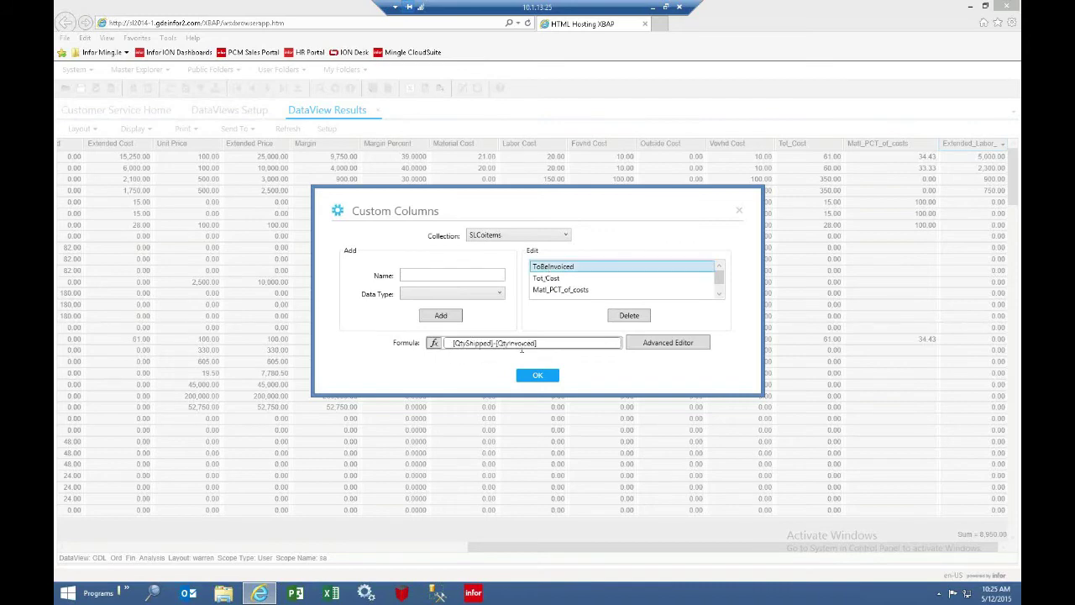
{"action": "left_click", "coordinate": [549, 280]}
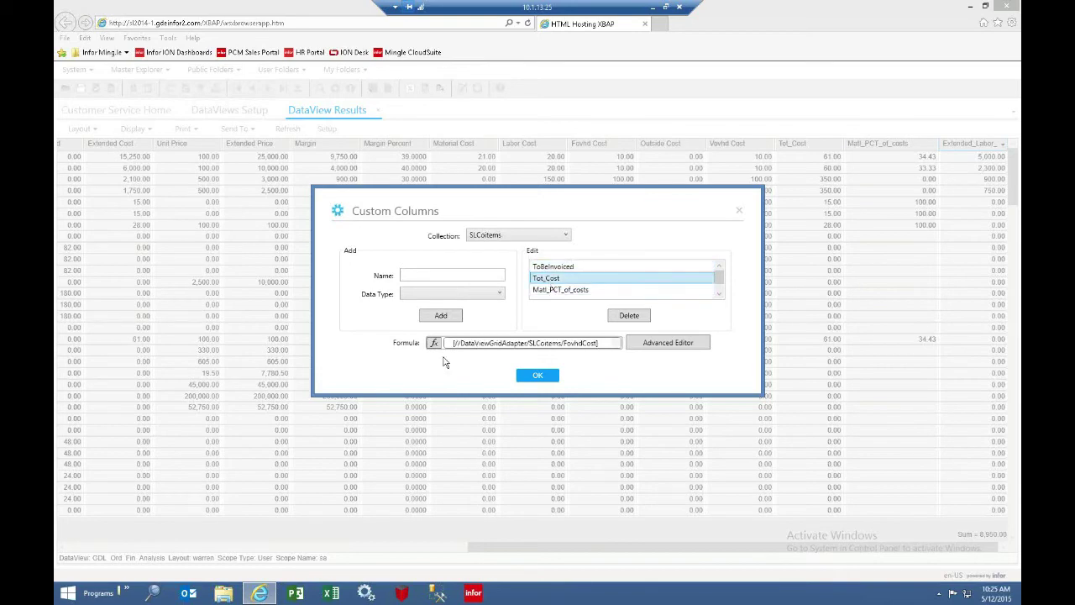
{"action": "left_click", "coordinate": [672, 344]}
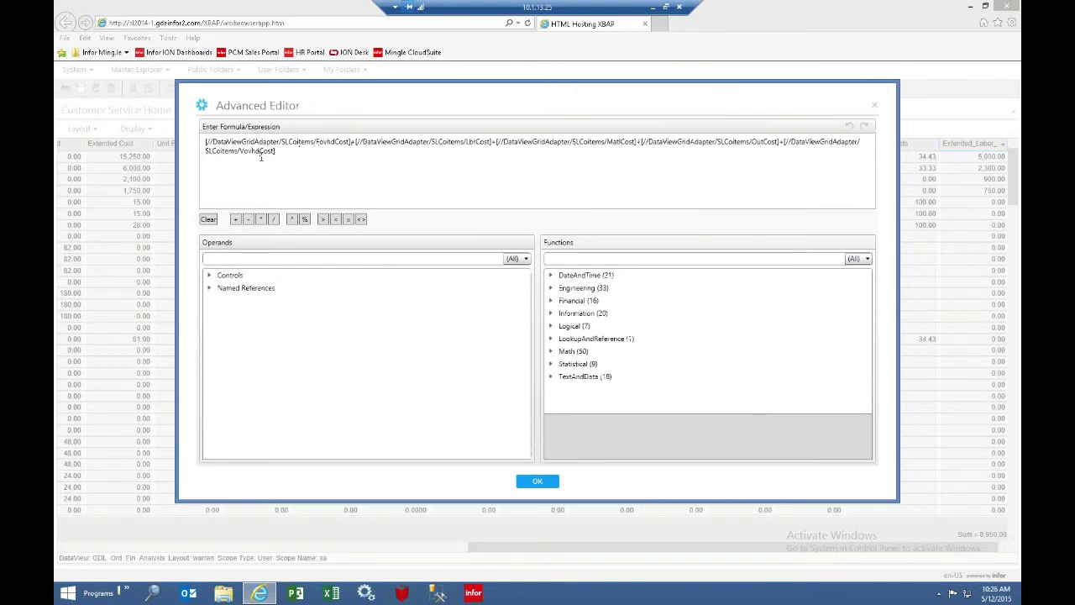
- Look through the Engineering and Financial function groups available for formulas
{"action": "left_click", "coordinate": [552, 290]}
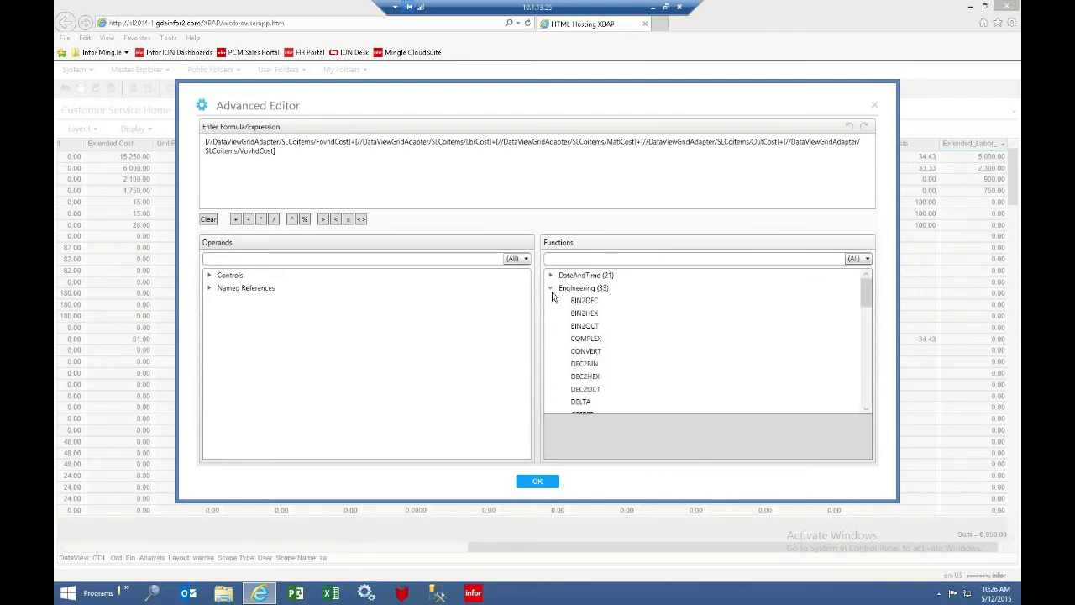
{"action": "left_click", "coordinate": [552, 290]}
{"action": "left_click", "coordinate": [550, 300]}
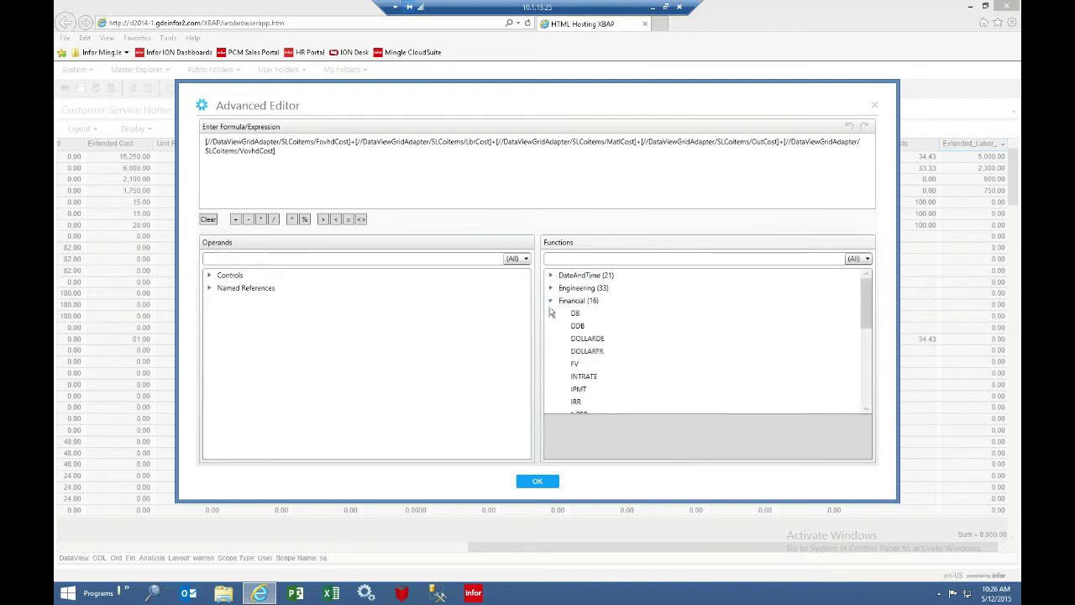
{"action": "left_click", "coordinate": [551, 301]}
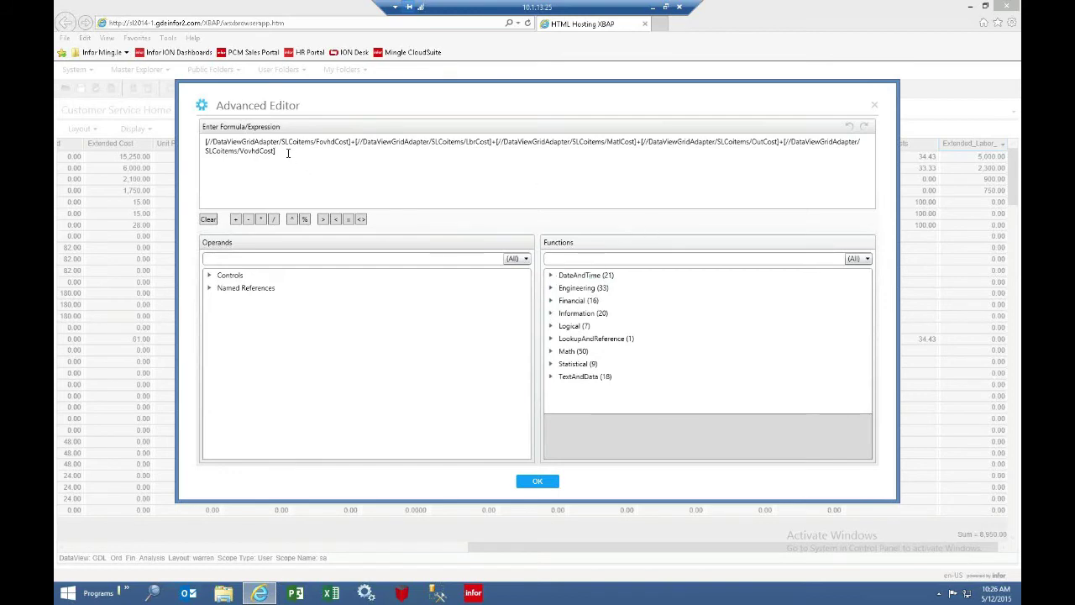
- Try to subtract a cost field in the Tot_Cost formula by searching the suggestions for "cost", and remove the search text
{"action": "type", "text": "- "}
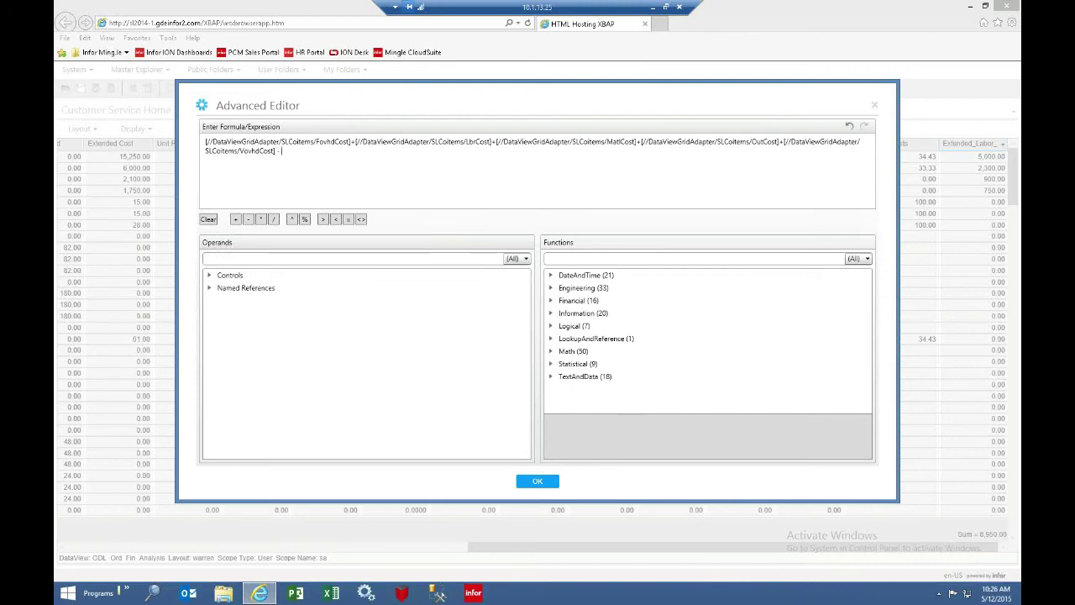
{"action": "type", "text": "cost"}
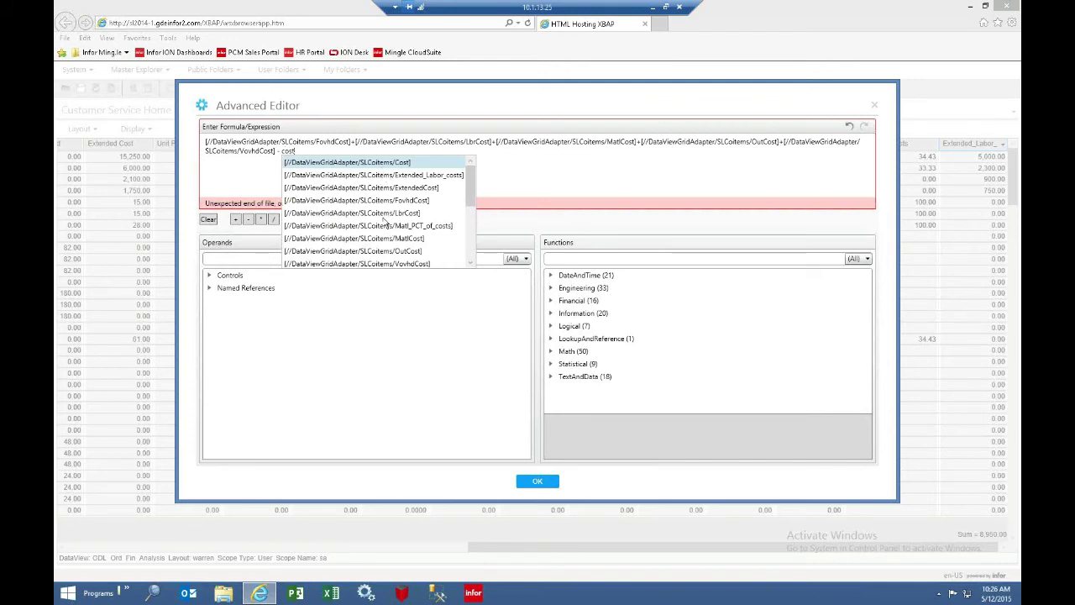
{"action": "left_click_drag", "start_coordinate": [468, 201], "coordinate": [472, 249]}
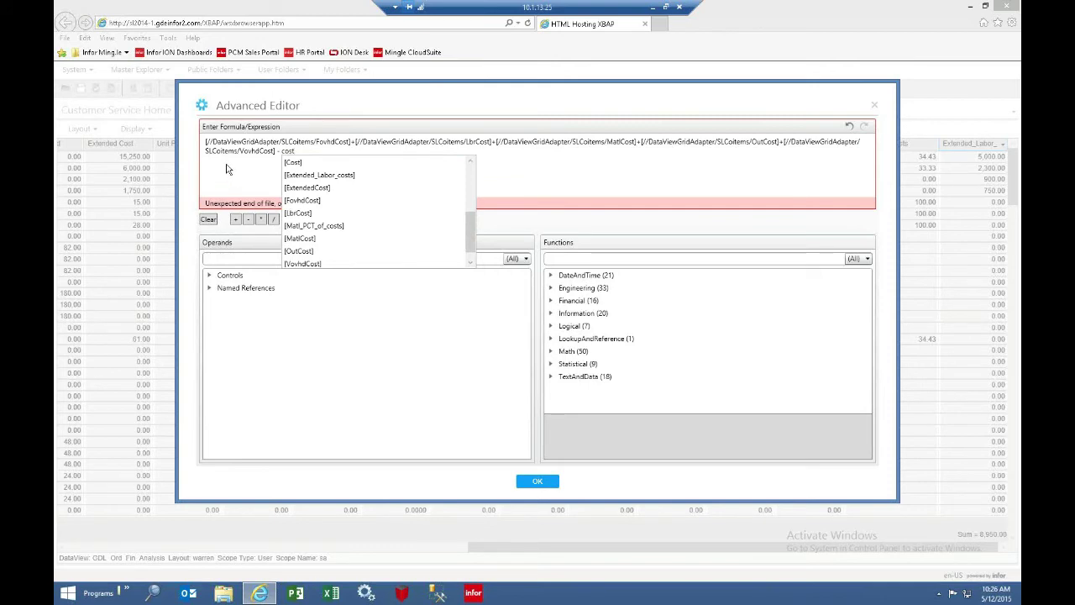
{"action": "left_click", "coordinate": [308, 152]}
{"action": "key", "text": "BackSpace"}
{"action": "key", "text": "BackSpace"}
{"action": "key", "text": "BackSpace"}
{"action": "key", "text": "BackSpace"}
{"action": "key", "text": "BackSpace"}
{"action": "key", "text": "BackSpace"}
{"action": "key", "text": "BackSpace"}
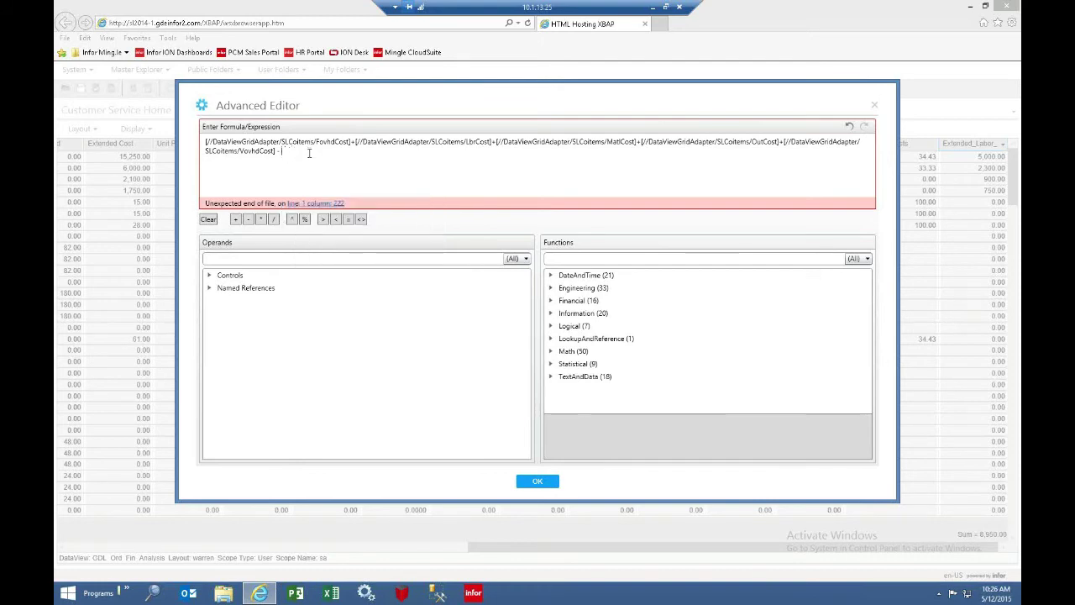
- Try to add a price field to the Tot_Cost formula, remove the whole added term, and close the formula editor
{"action": "type", "text": "+"}
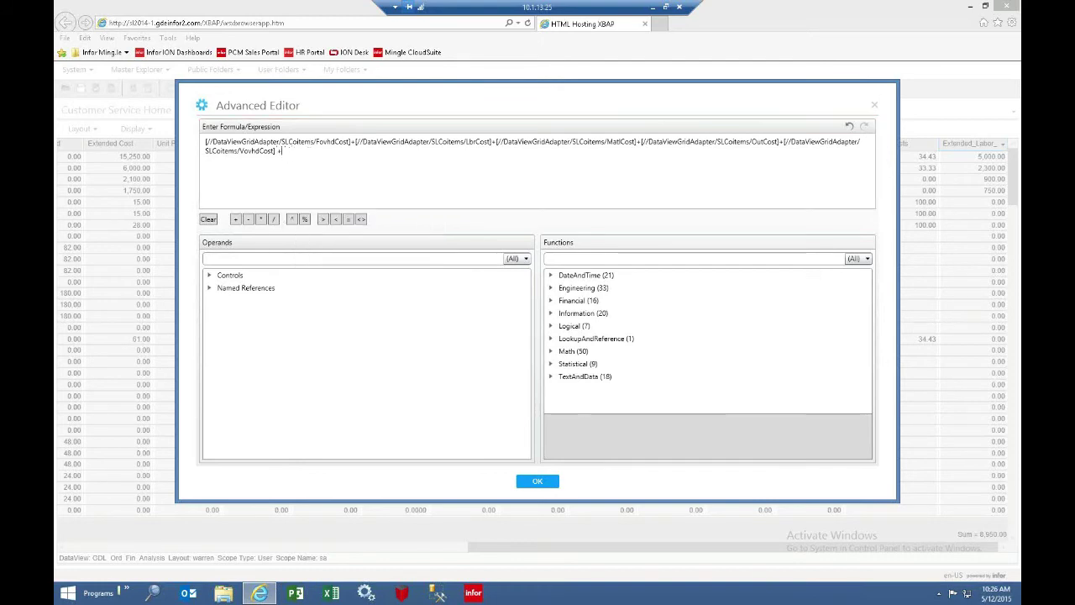
{"action": "type", "text": "price"}
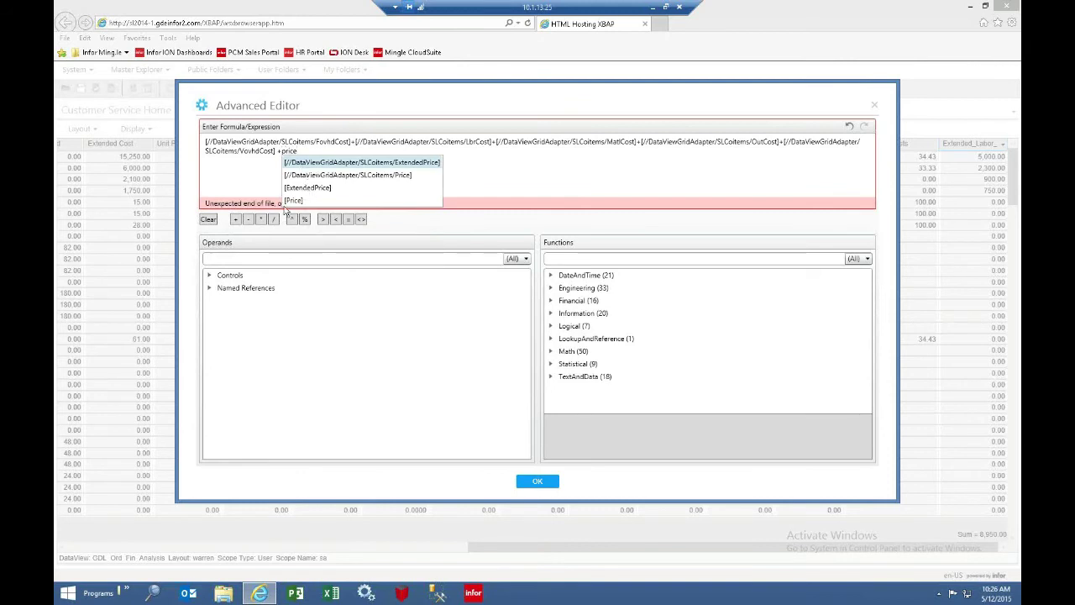
{"action": "left_click", "coordinate": [324, 159]}
{"action": "key", "text": "BackSpace"}
{"action": "key", "text": "BackSpace"}
{"action": "key", "text": "BackSpace"}
{"action": "key", "text": "BackSpace"}
{"action": "key", "text": "BackSpace"}
{"action": "key", "text": "BackSpace"}
{"action": "key", "text": "BackSpace"}
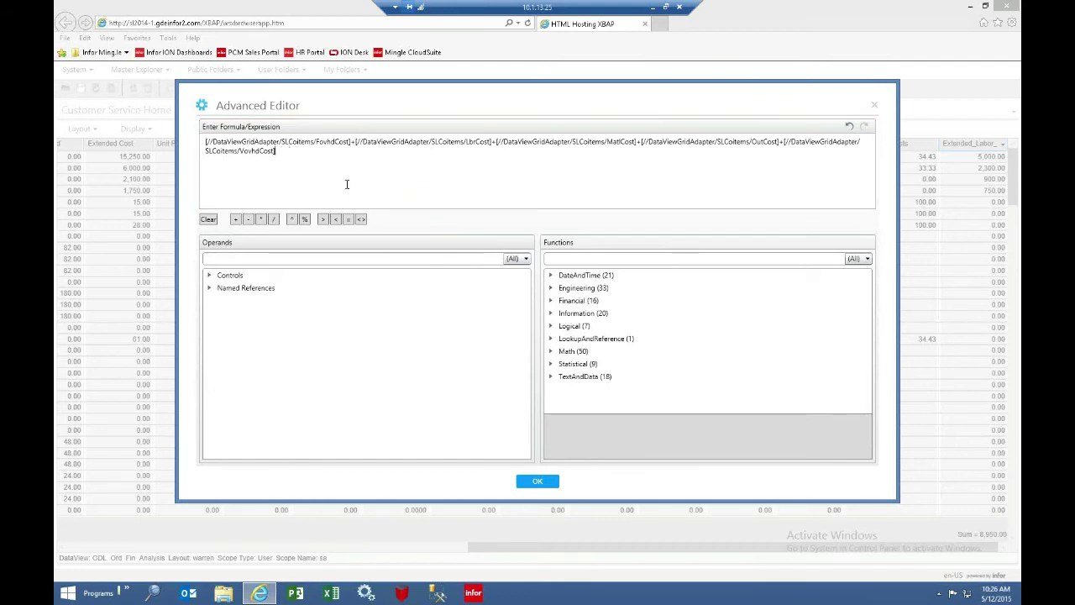
{"action": "left_click", "coordinate": [538, 481]}
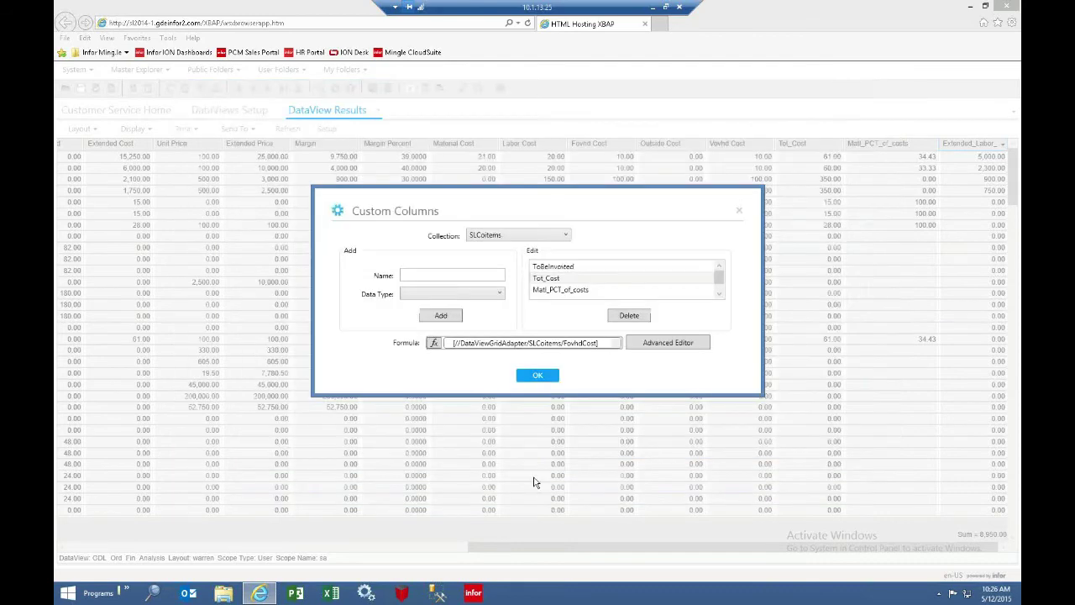
- Review the formulas of the Matl_PCT_of_costs and Extended_Labor_costs custom columns, and close the custom column settings
{"action": "left_click", "coordinate": [553, 291]}
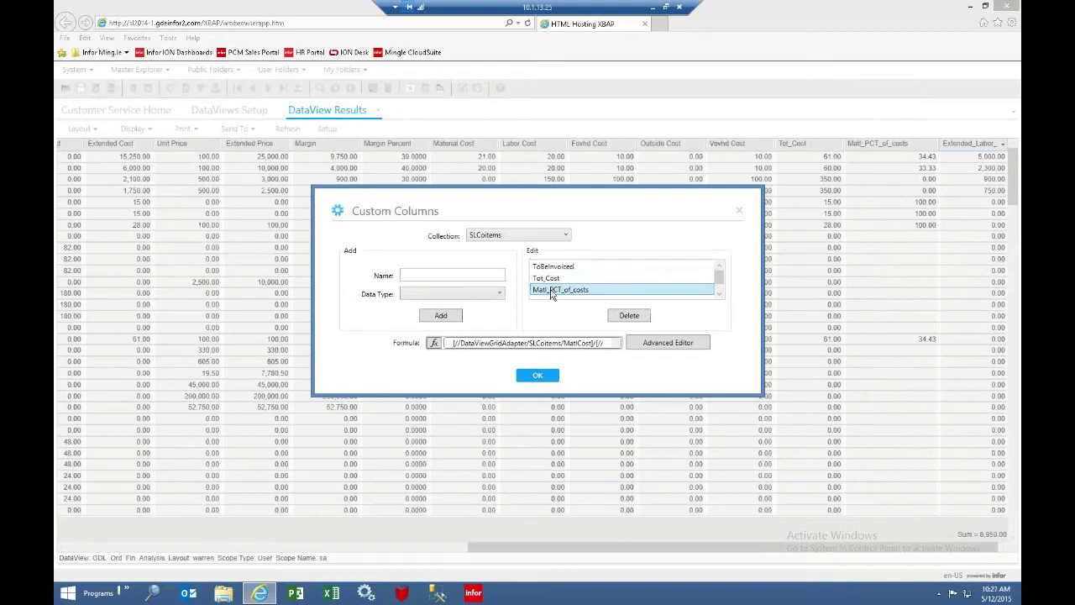
{"action": "left_click", "coordinate": [719, 294]}
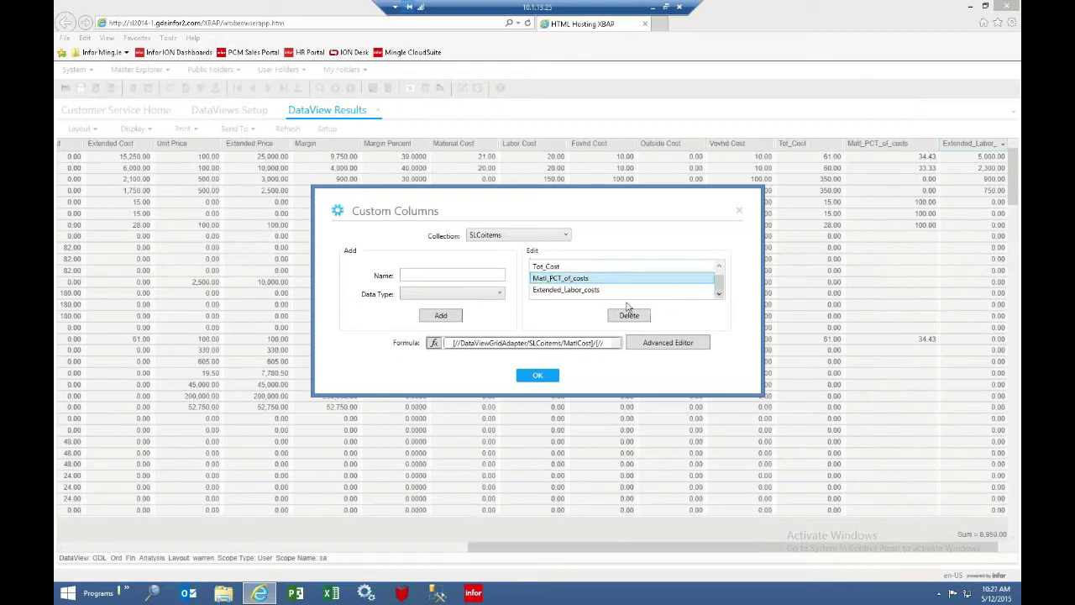
{"action": "left_click", "coordinate": [560, 292]}
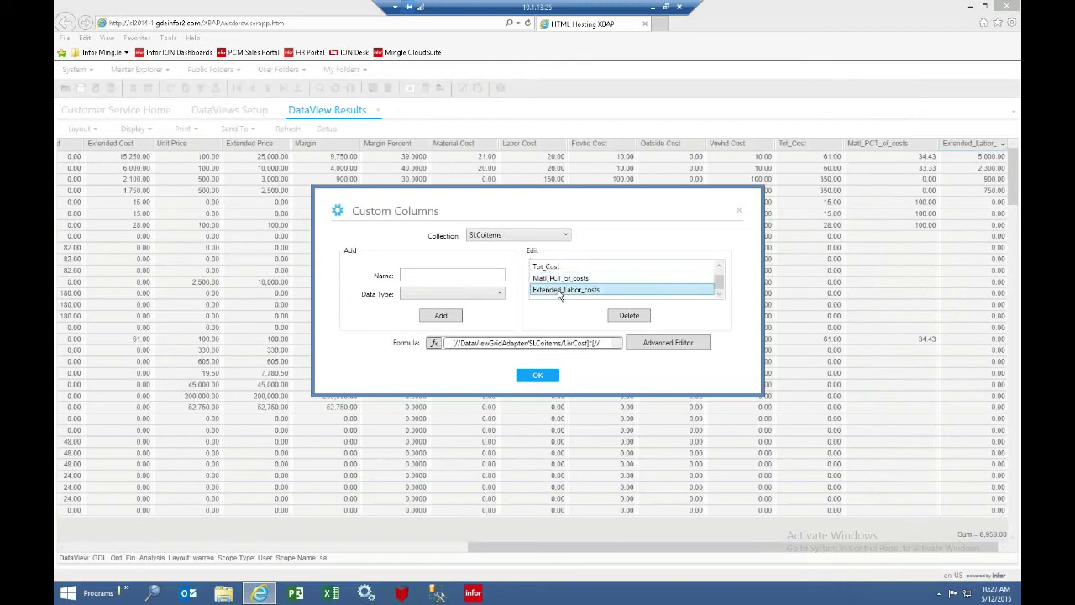
{"action": "left_click", "coordinate": [649, 346]}
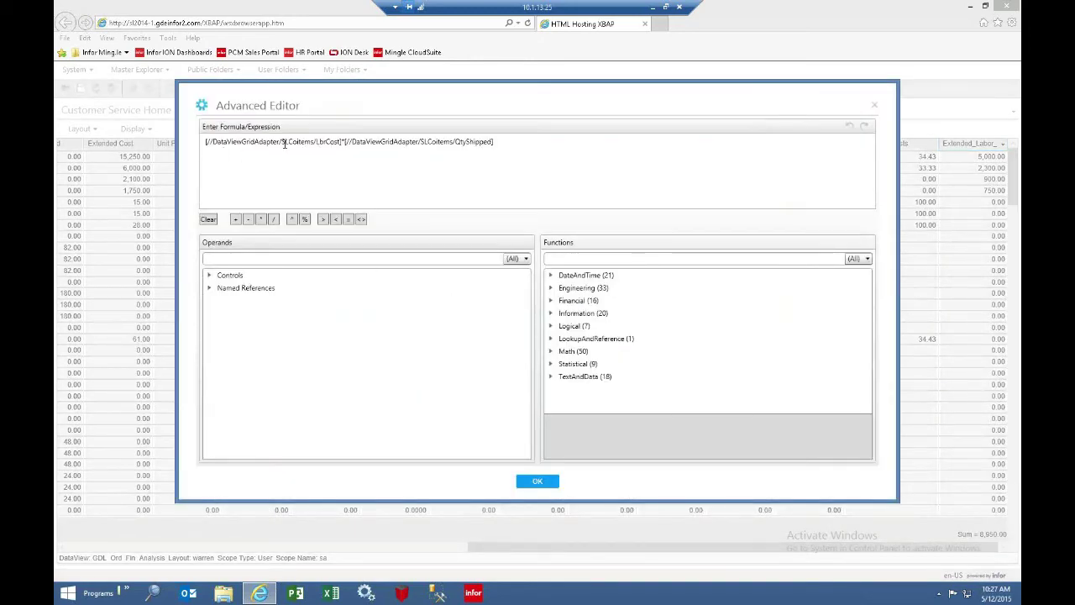
{"action": "left_click", "coordinate": [537, 484]}
{"action": "left_click", "coordinate": [536, 375]}
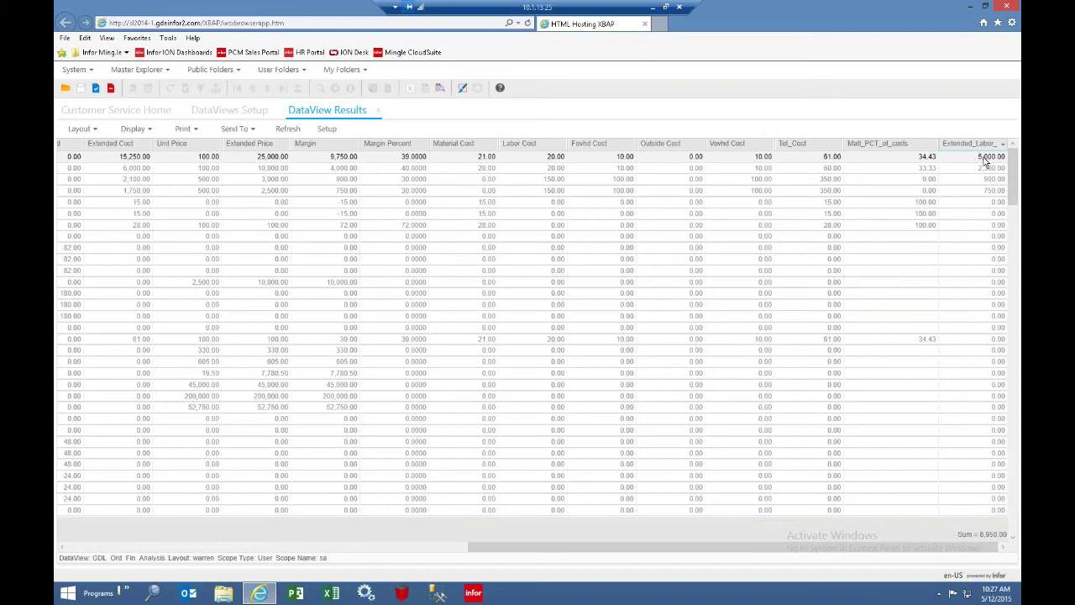
- Show the column options in the DataView results and filter the Prov/St column to IL only
{"action": "left_click_drag", "start_coordinate": [701, 559], "coordinate": [212, 557]}
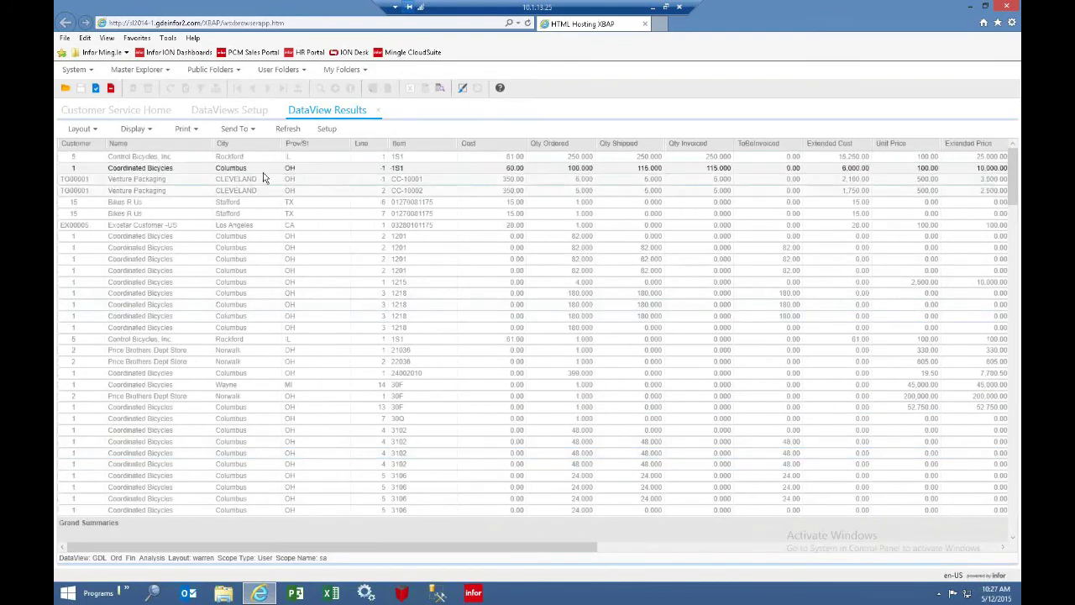
{"action": "left_click", "coordinate": [148, 131]}
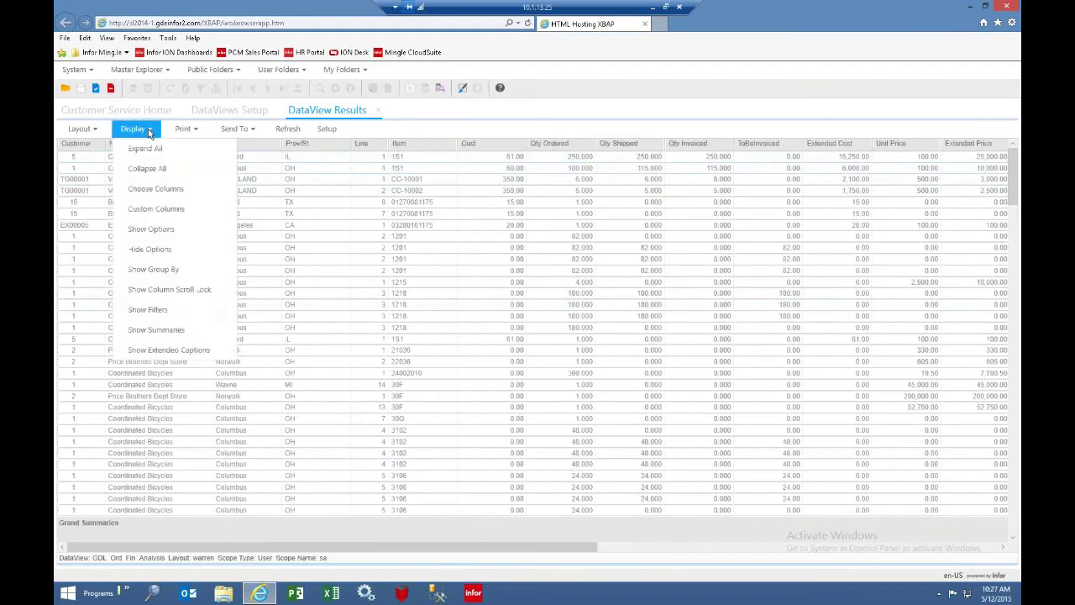
{"action": "left_click", "coordinate": [151, 229]}
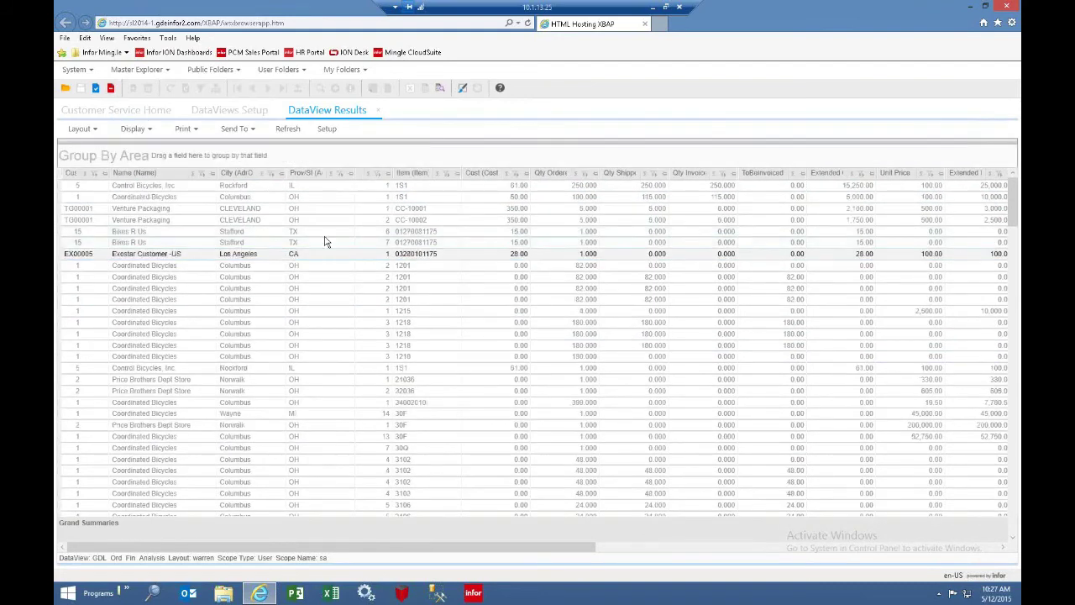
{"action": "left_click", "coordinate": [339, 174]}
{"action": "left_click", "coordinate": [369, 226]}
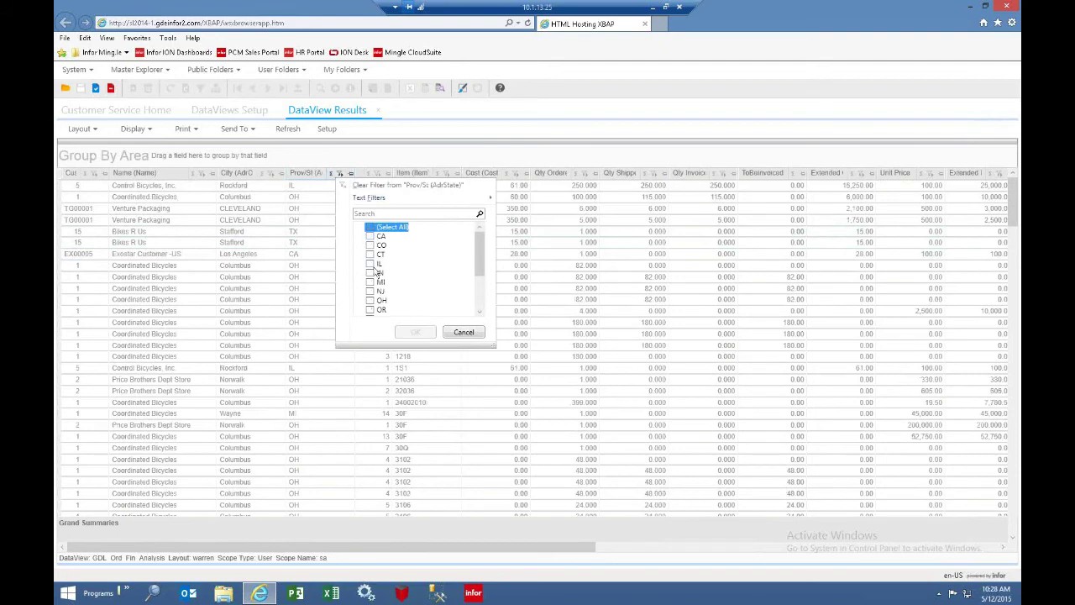
{"action": "left_click", "coordinate": [370, 264]}
{"action": "left_click", "coordinate": [411, 334]}
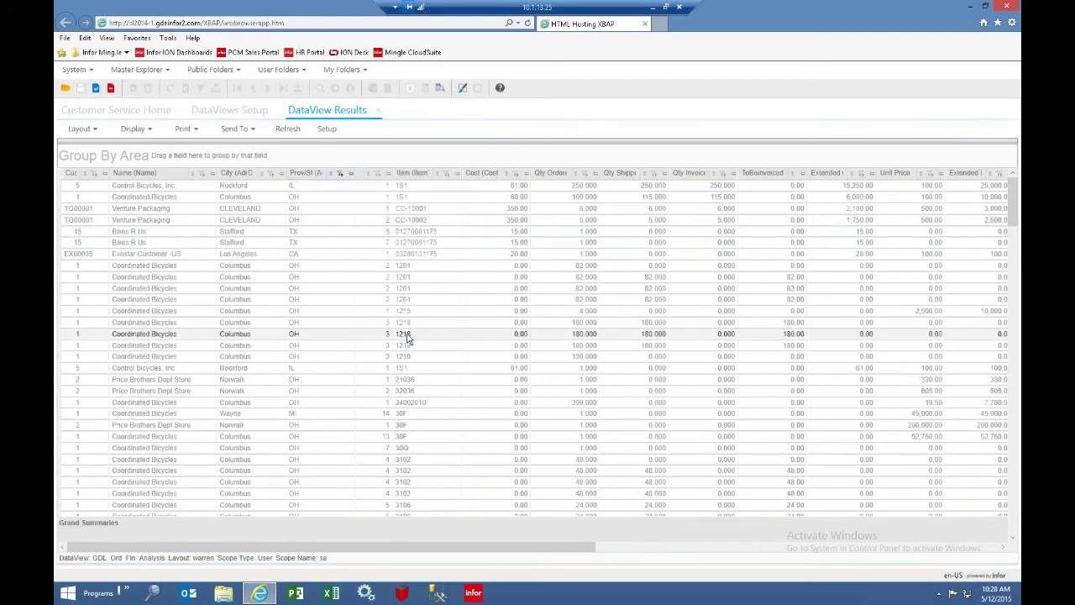
- Review the summary choices for the Extended_Labor_costs column and close them with Sum selected
{"action": "left_click_drag", "start_coordinate": [443, 551], "coordinate": [926, 555]}
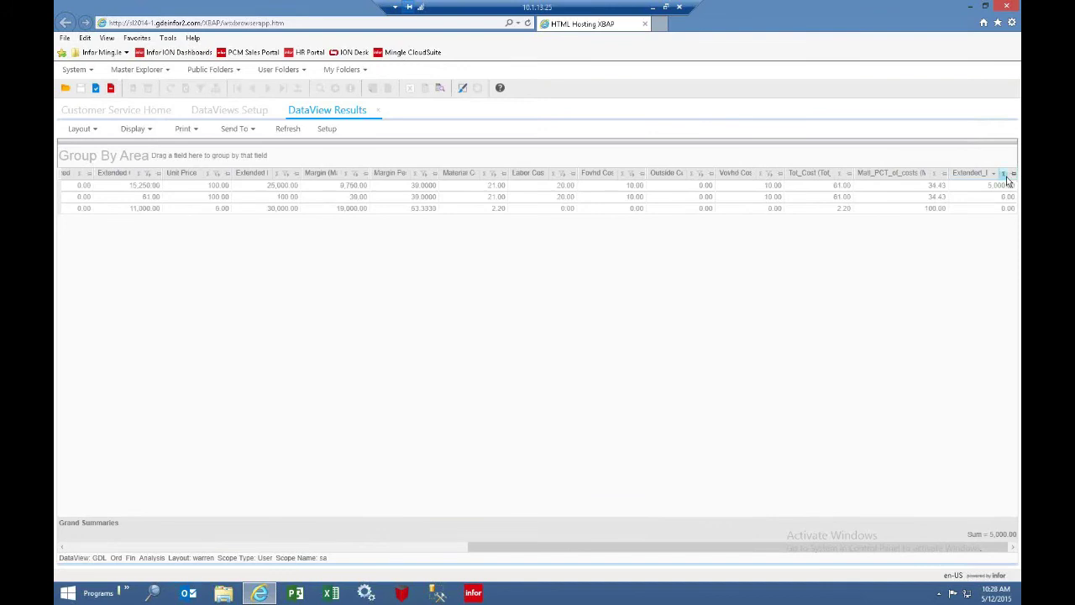
{"action": "left_click", "coordinate": [1005, 177]}
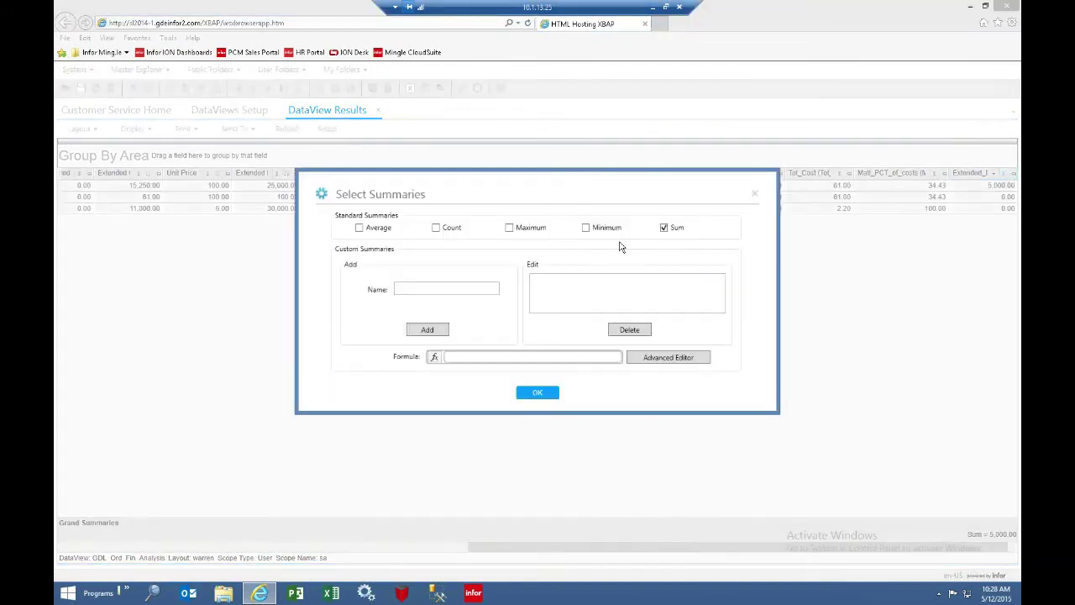
{"action": "left_click", "coordinate": [541, 392]}
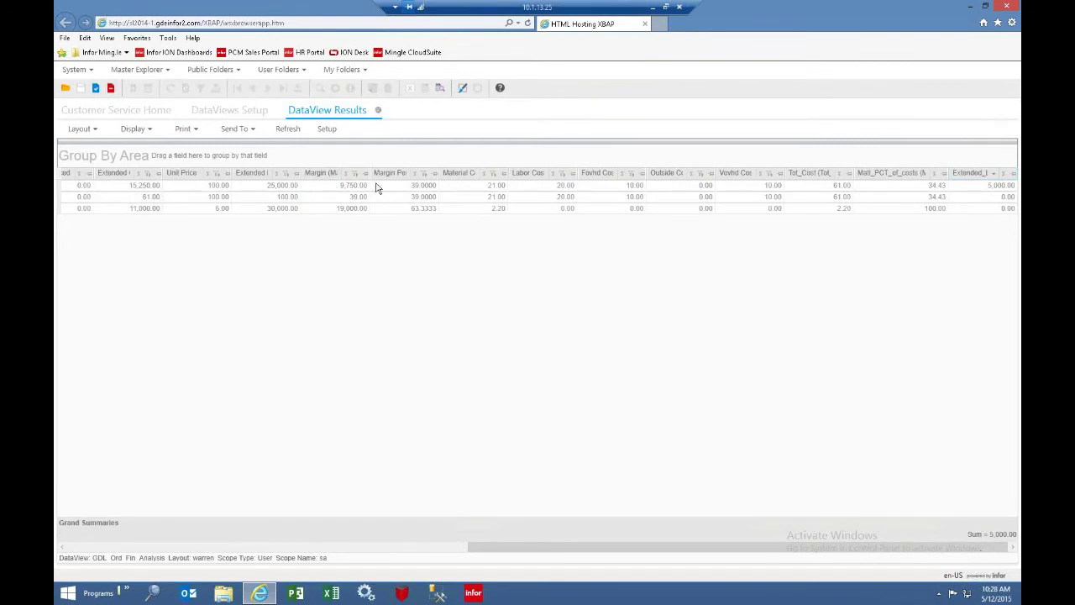
{"action": "left_click", "coordinate": [396, 548]}
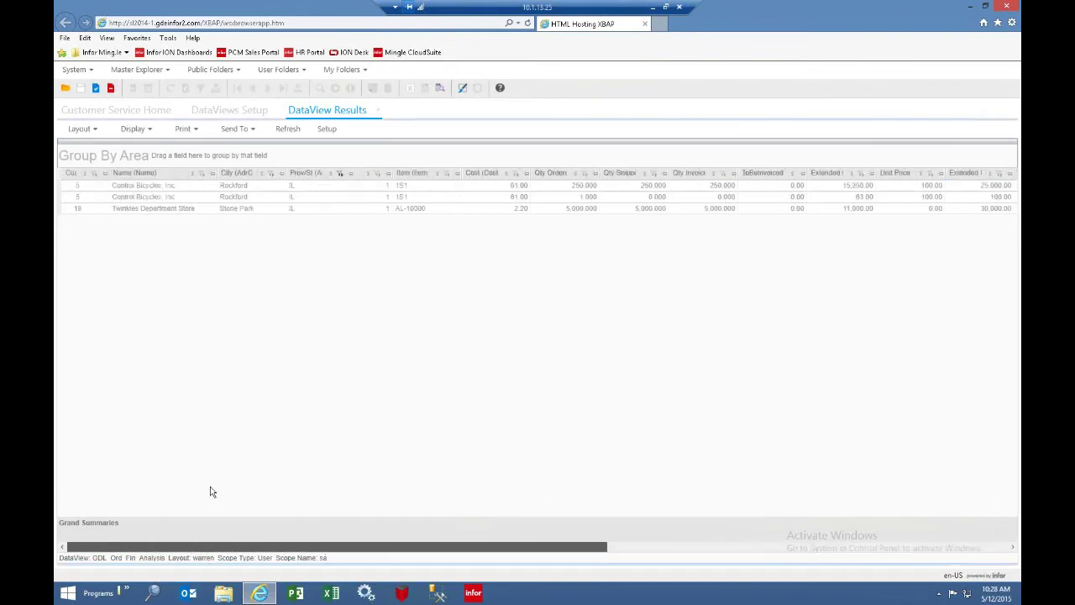
- Add a custom column named "new column" with the Decimal data type to the SLCoitems collection
{"action": "left_click", "coordinate": [149, 131]}
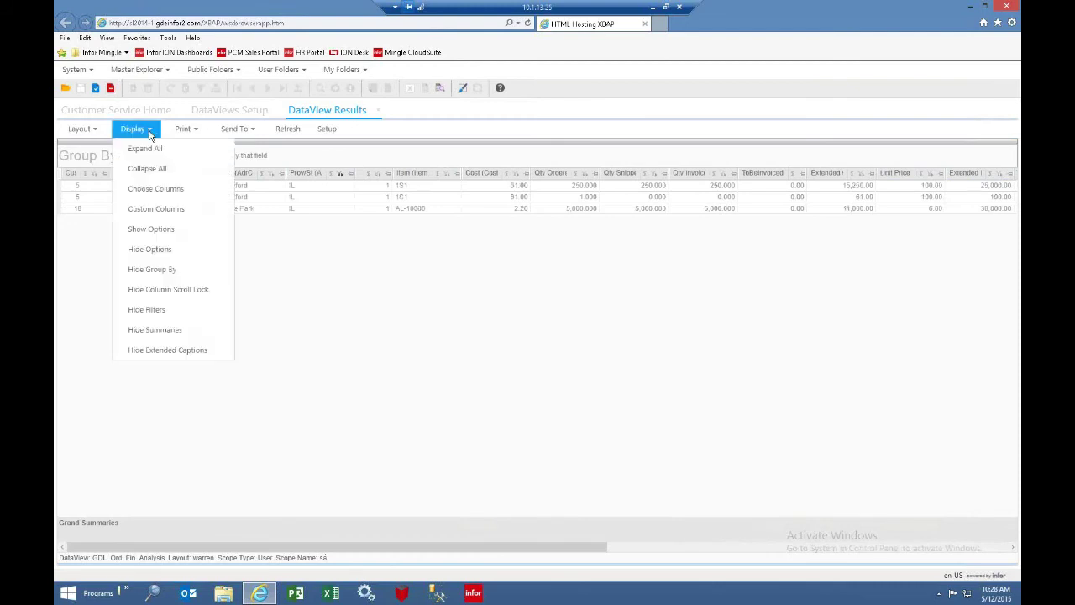
{"action": "left_click", "coordinate": [151, 209]}
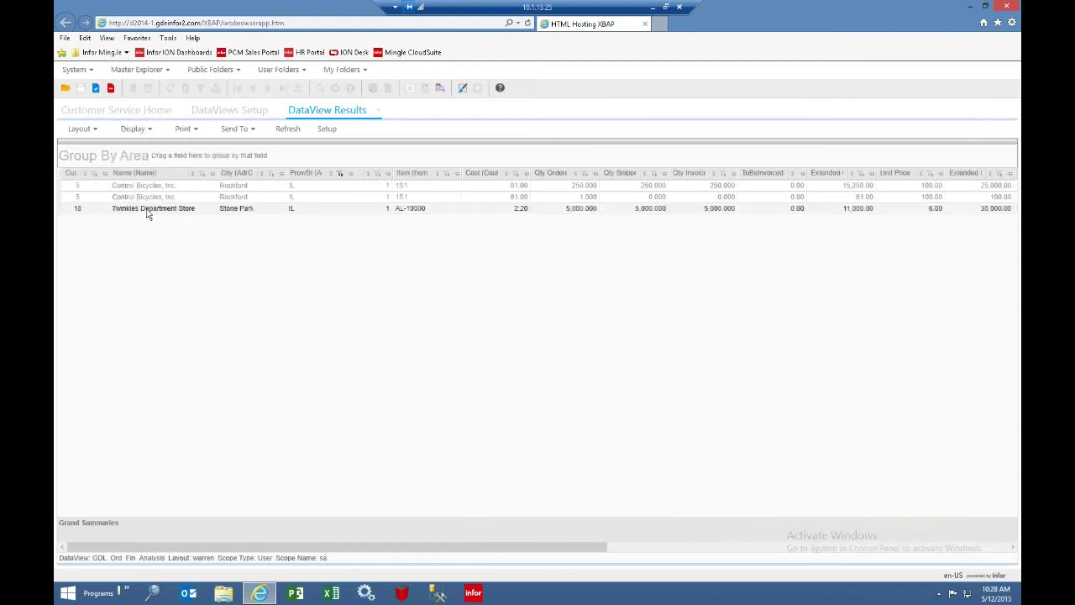
{"action": "left_click", "coordinate": [552, 267]}
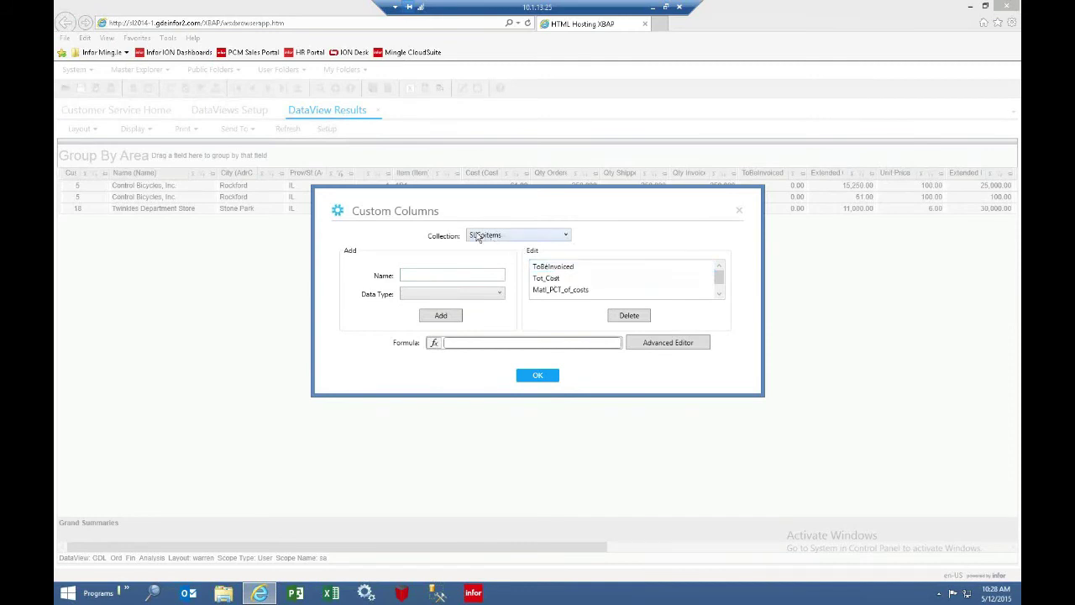
{"action": "left_click", "coordinate": [567, 237]}
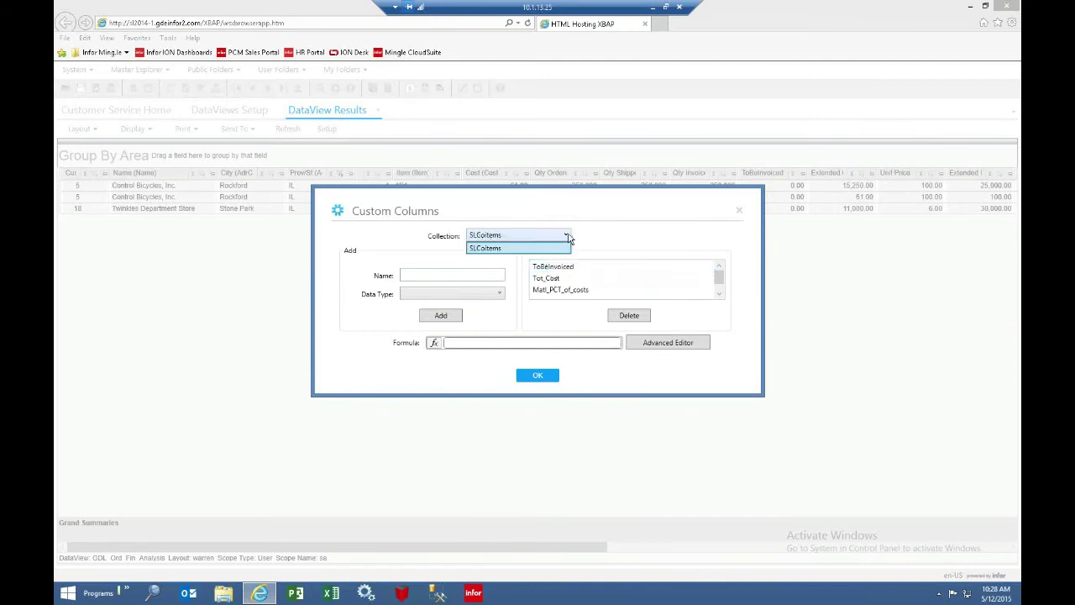
{"action": "left_click", "coordinate": [493, 248]}
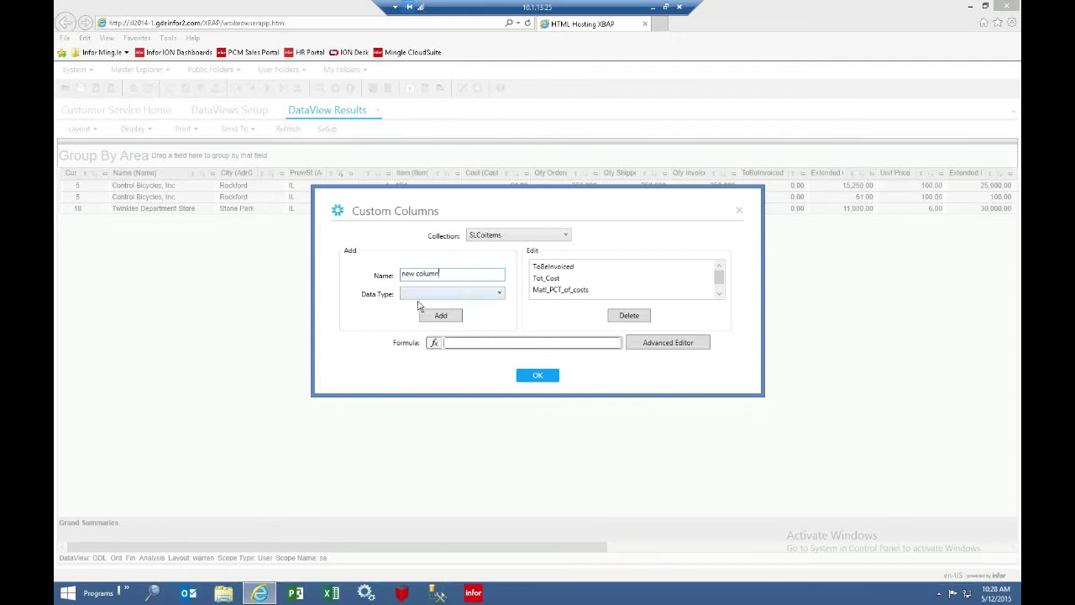
{"action": "left_click", "coordinate": [499, 296]}
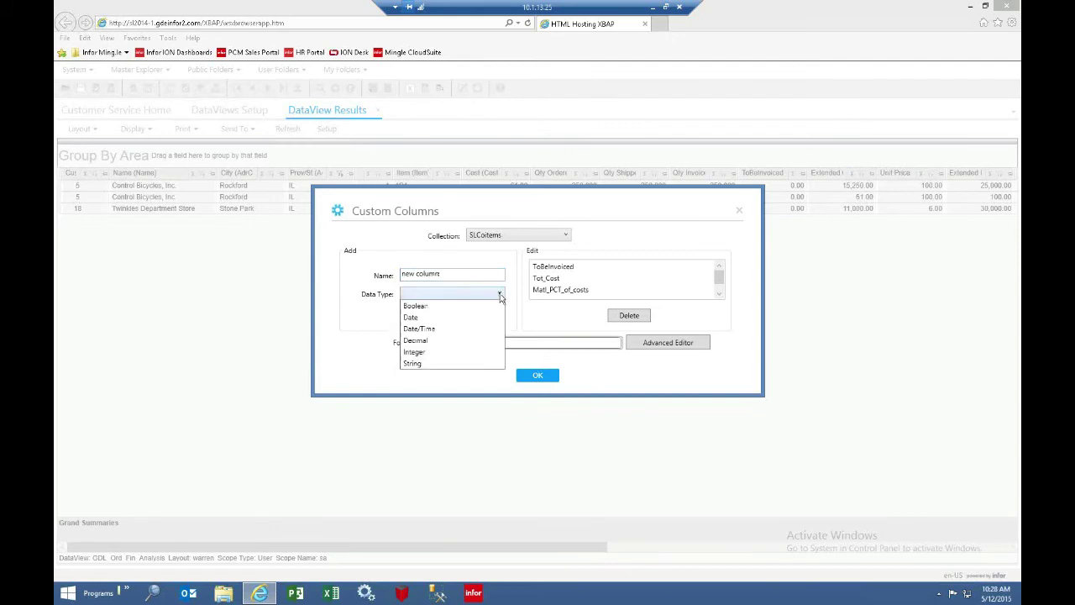
{"action": "left_click", "coordinate": [416, 340]}
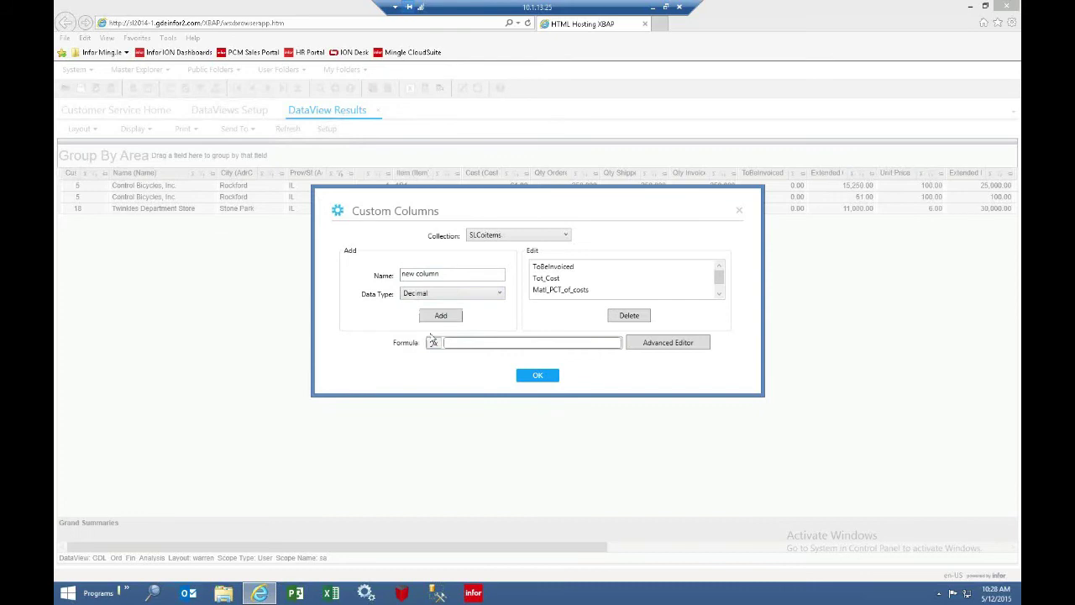
{"action": "left_click", "coordinate": [442, 316]}
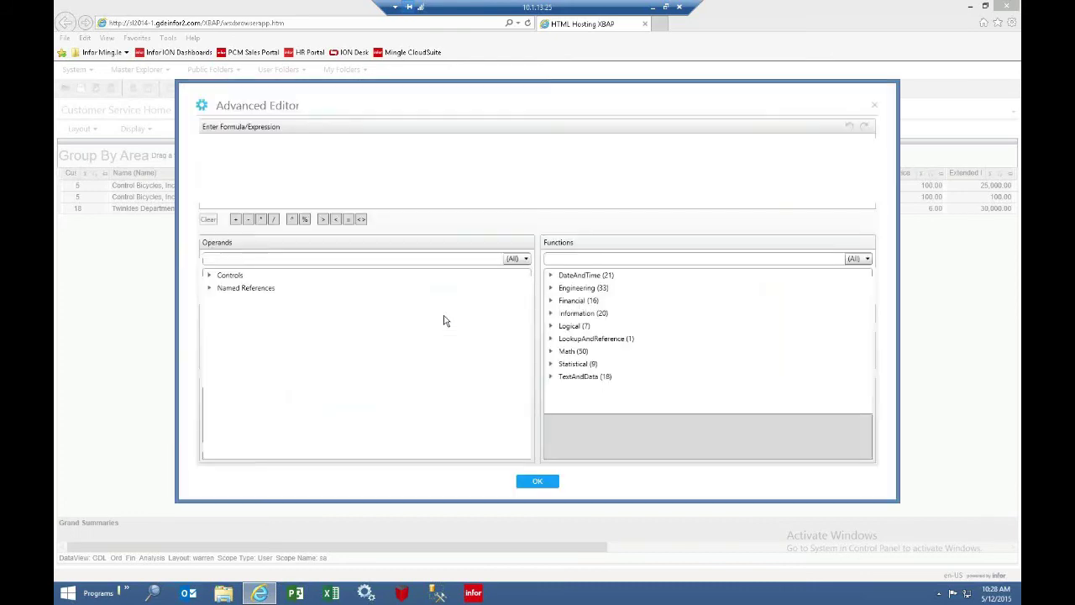
- Start the new column's formula with the [ExtendedPrice] field
{"action": "left_click", "coordinate": [253, 156]}
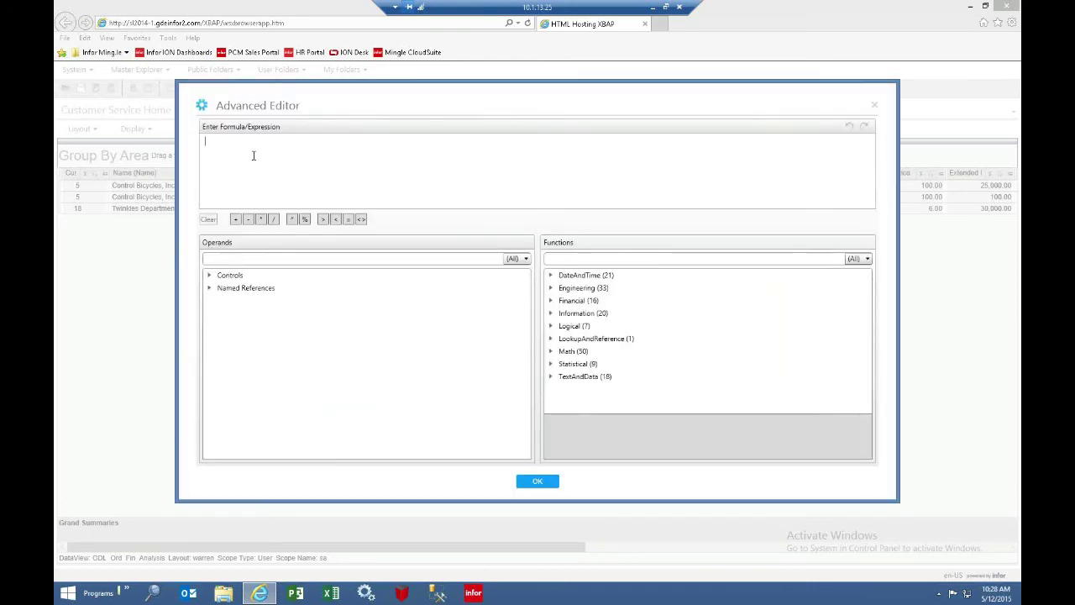
{"action": "type", "text": "PI"}
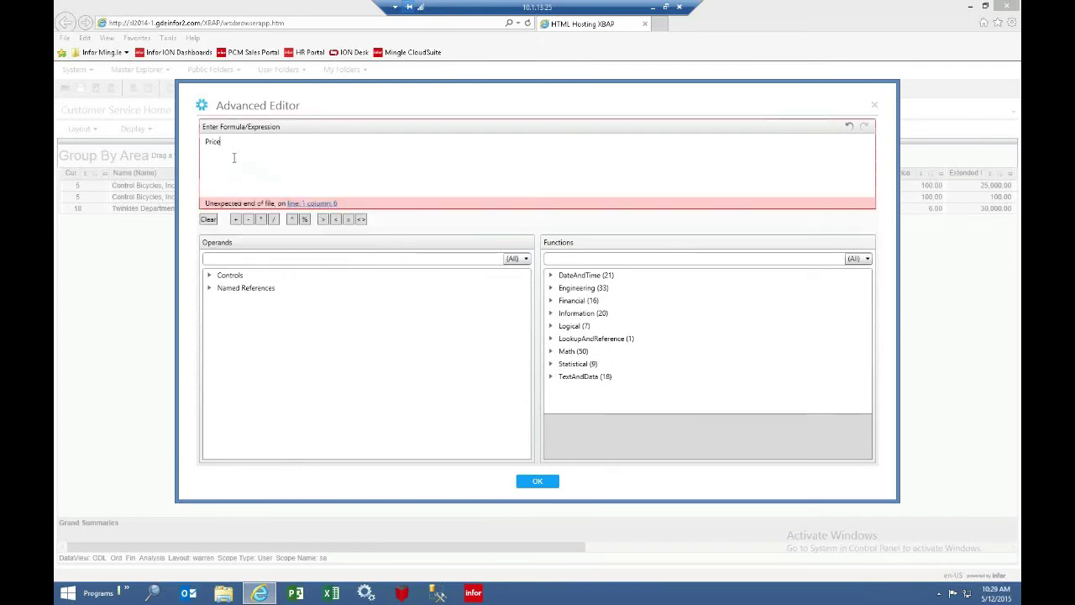
{"action": "key", "text": "BackSpace"}
{"action": "key", "text": "BackSpace"}
{"action": "key", "text": "BackSpace"}
{"action": "key", "text": "BackSpace"}
{"action": "key", "text": "BackSpace"}
{"action": "type", "text": "Price"}
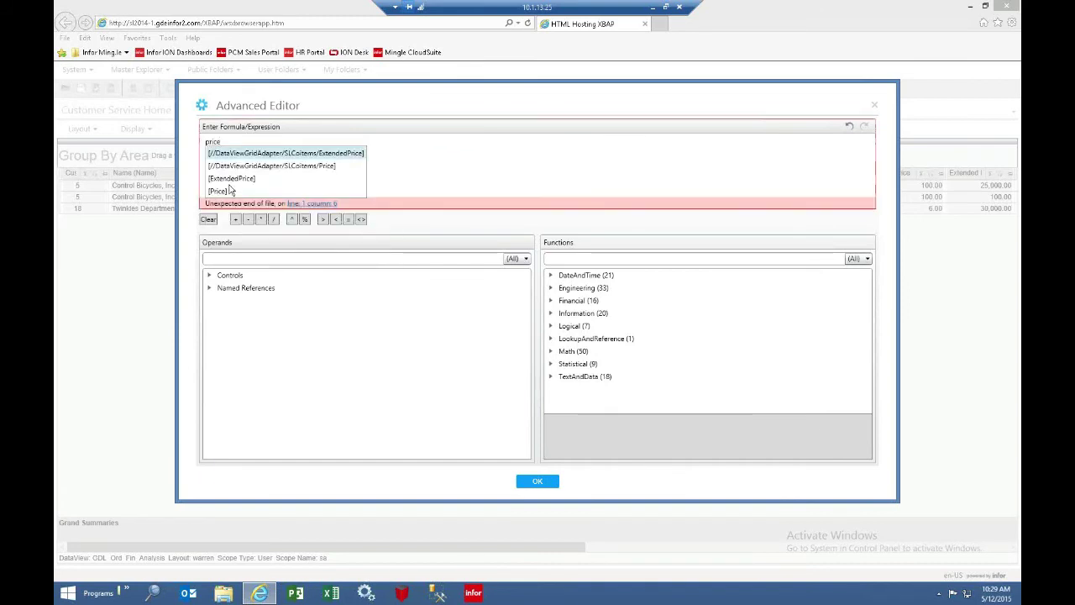
{"action": "left_click", "coordinate": [231, 179]}
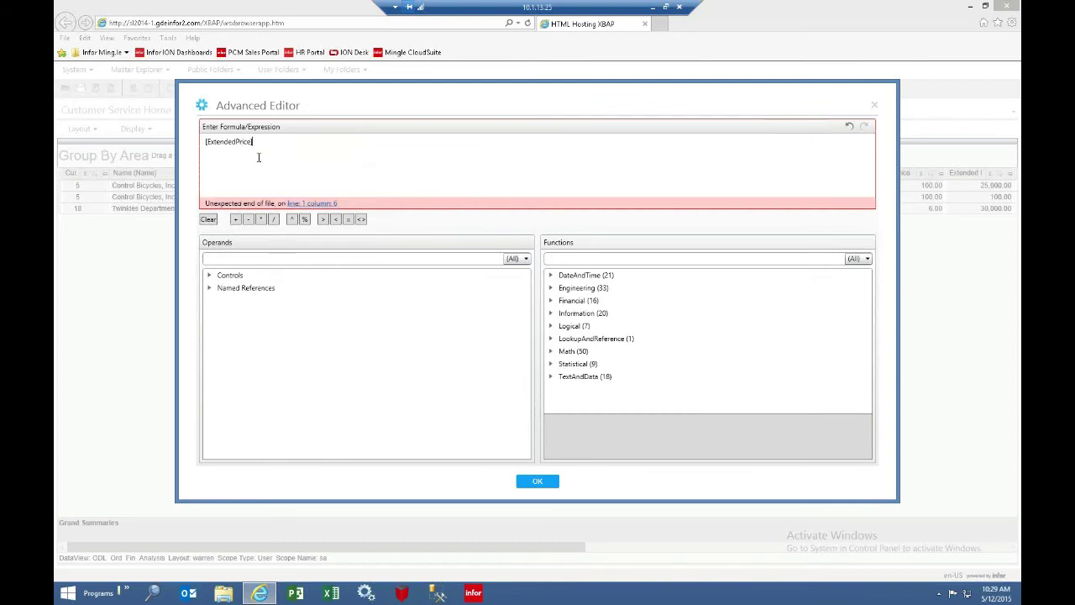
- Subtract [ExtendedCost] in the new column's formula, apply the custom column, and show it in the DataView results
{"action": "type", "text": "-cost"}
{"action": "left_click_drag", "start_coordinate": [443, 172], "coordinate": [438, 227]}
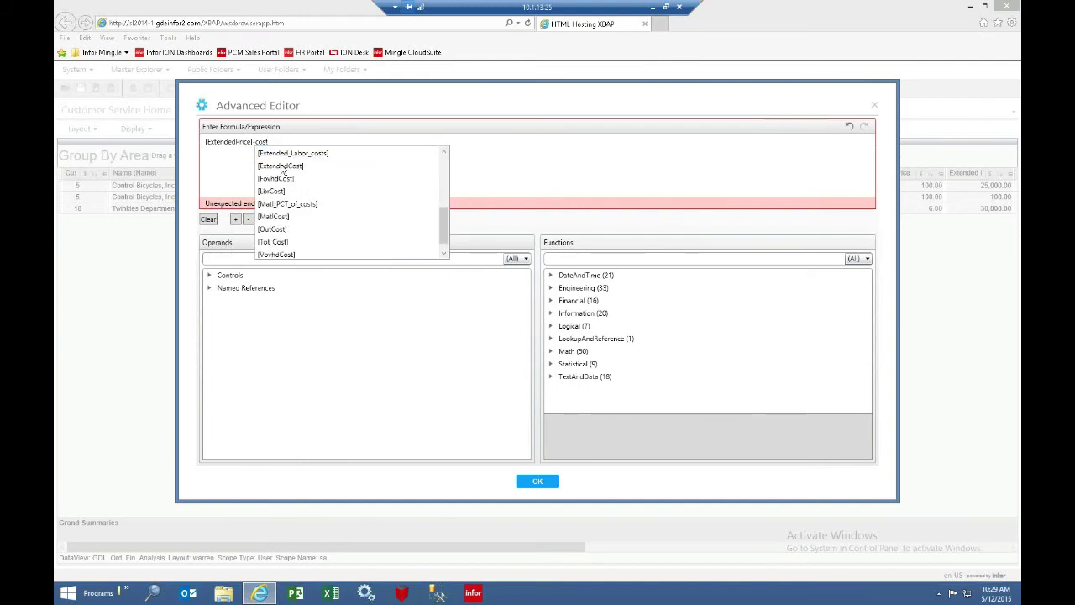
{"action": "left_click", "coordinate": [282, 167]}
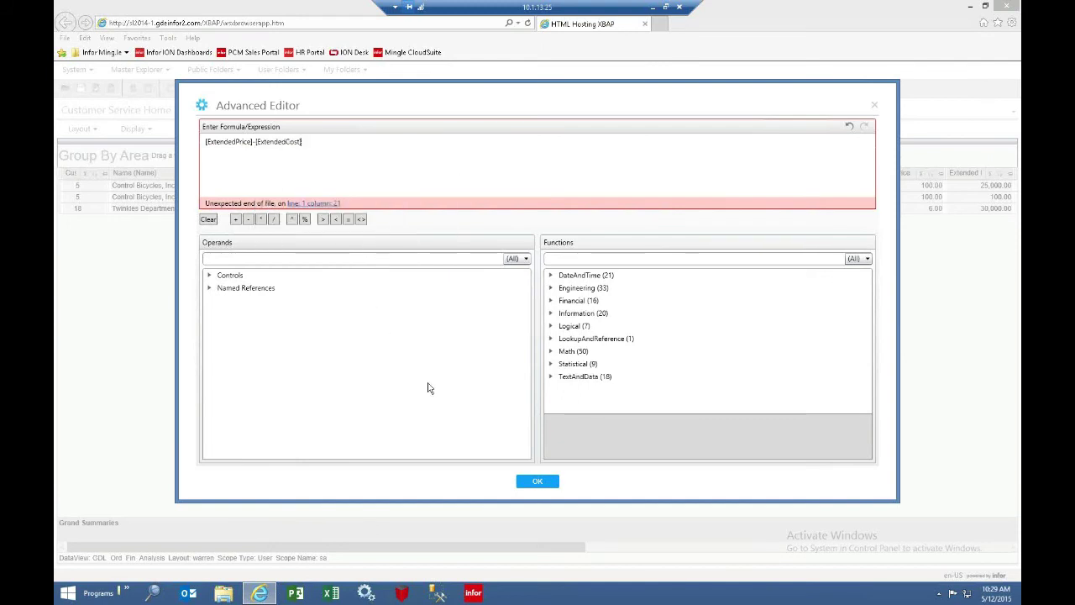
{"action": "left_click", "coordinate": [524, 483]}
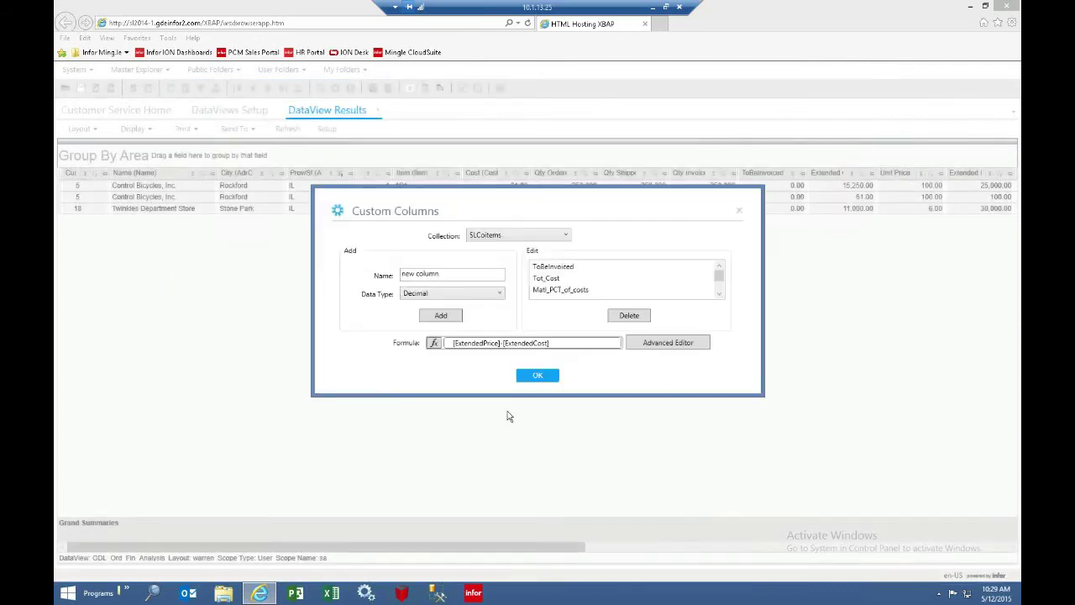
{"action": "left_click", "coordinate": [531, 375]}
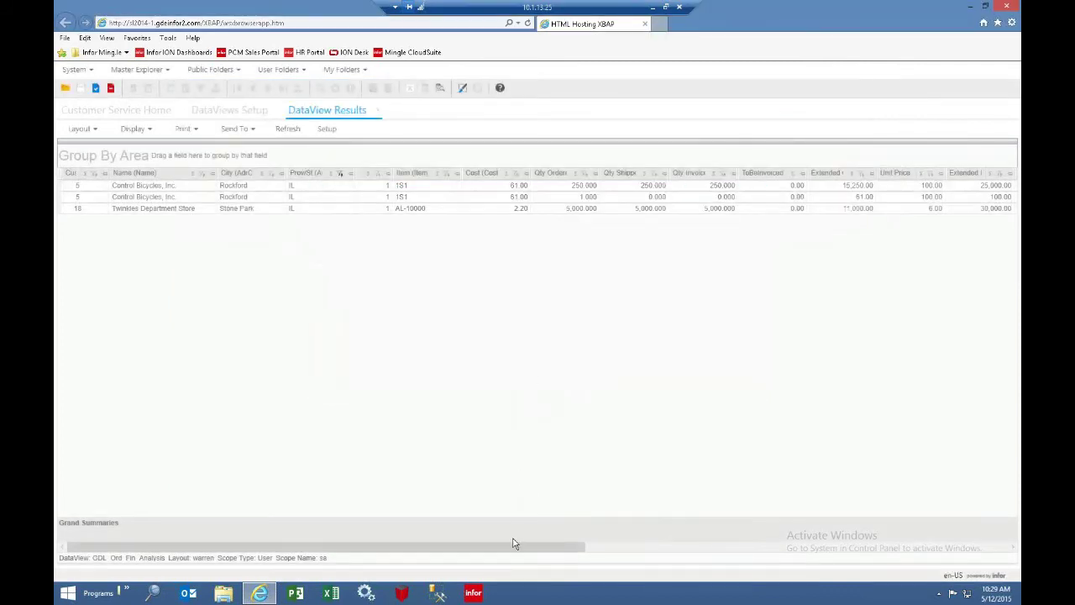
{"action": "left_click_drag", "start_coordinate": [512, 547], "coordinate": [1016, 544]}
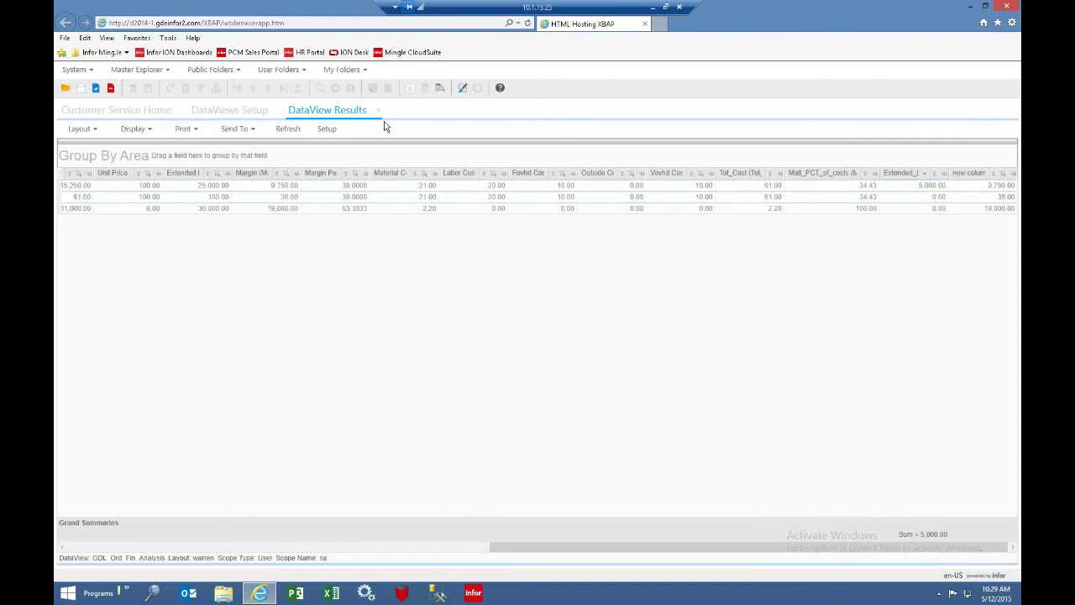
- Examine the Statistical, Math and Information functions available for the Matl_PCT_of_costs formula, and close the custom column settings
{"action": "left_click", "coordinate": [151, 130]}
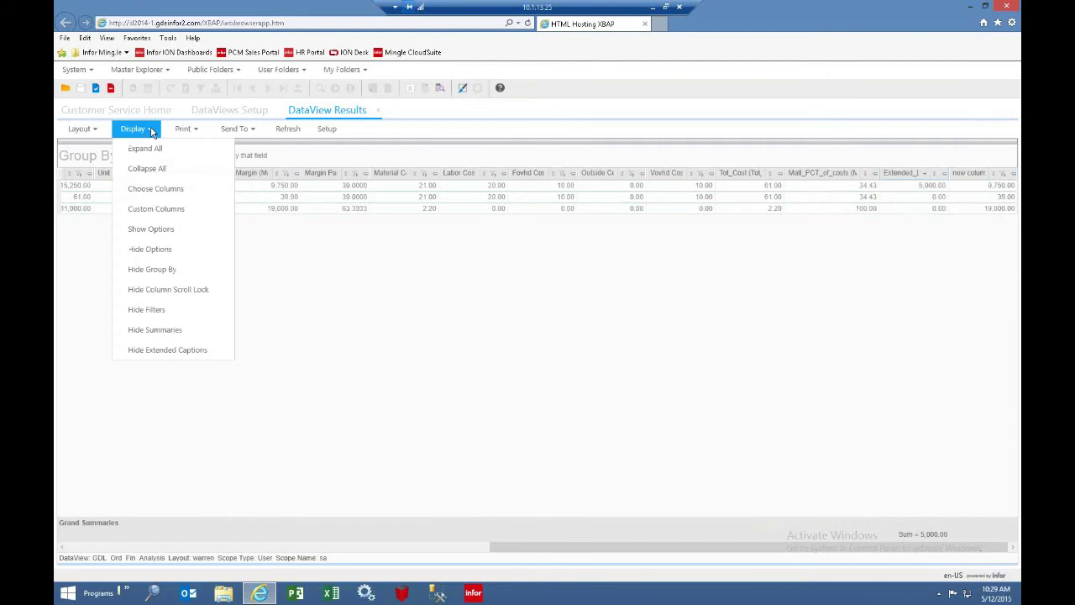
{"action": "left_click", "coordinate": [154, 209]}
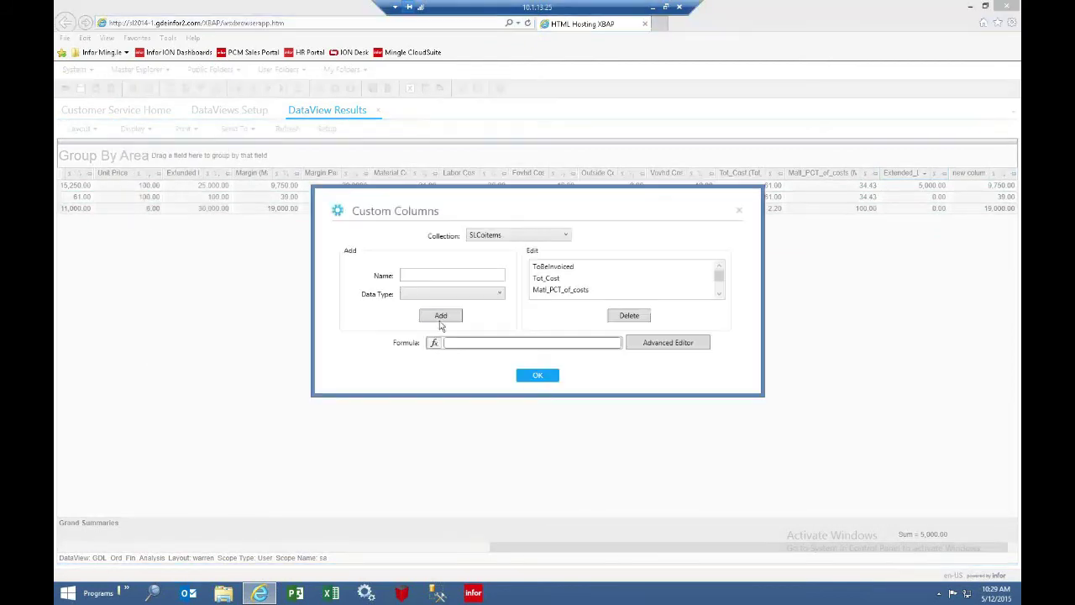
{"action": "left_click", "coordinate": [564, 291]}
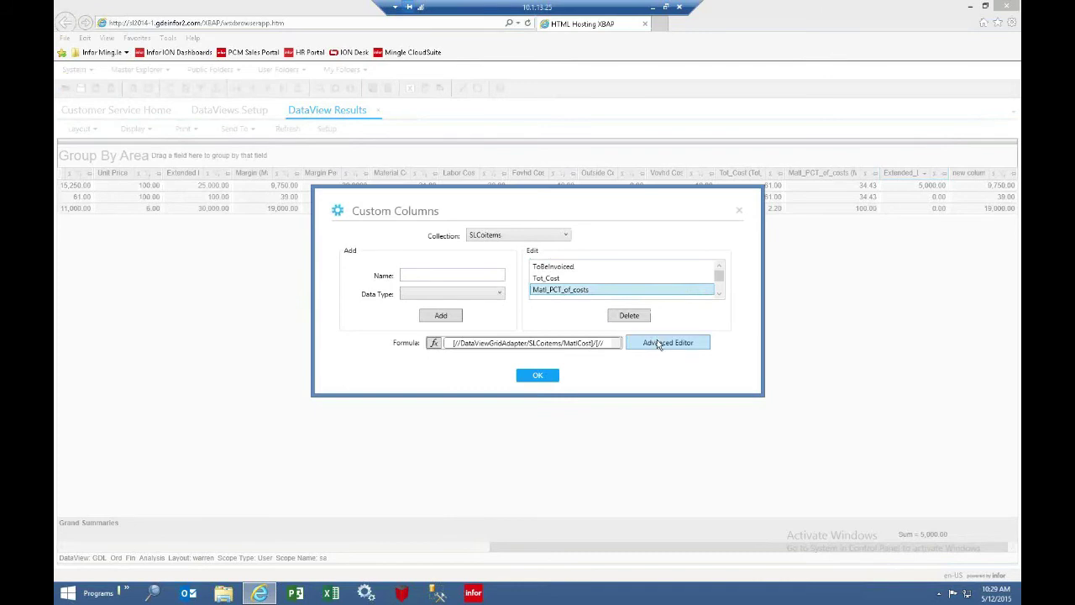
{"action": "left_click", "coordinate": [658, 343]}
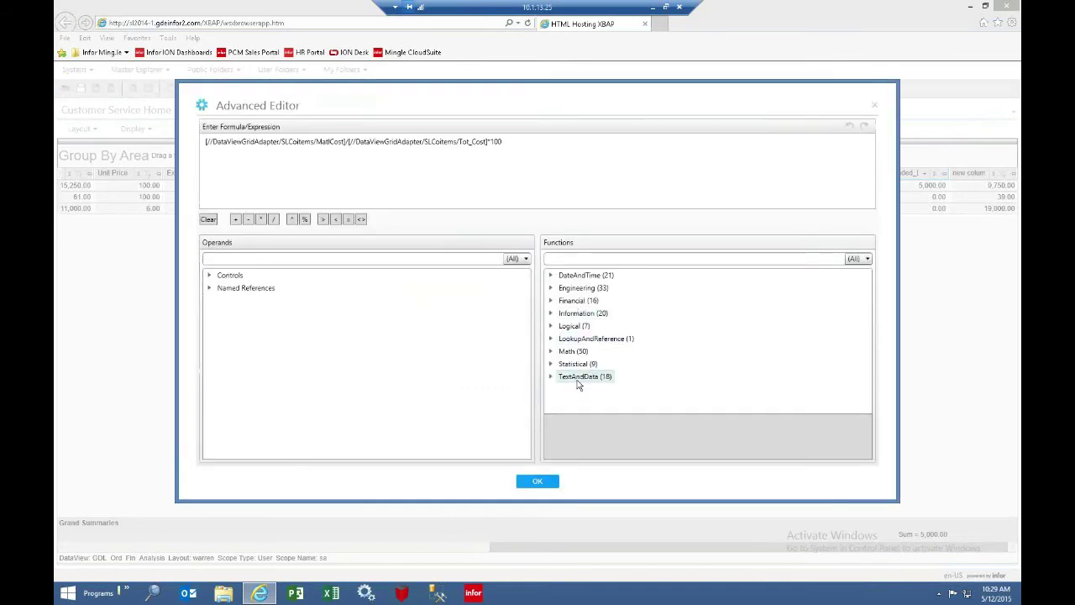
{"action": "left_click", "coordinate": [551, 364]}
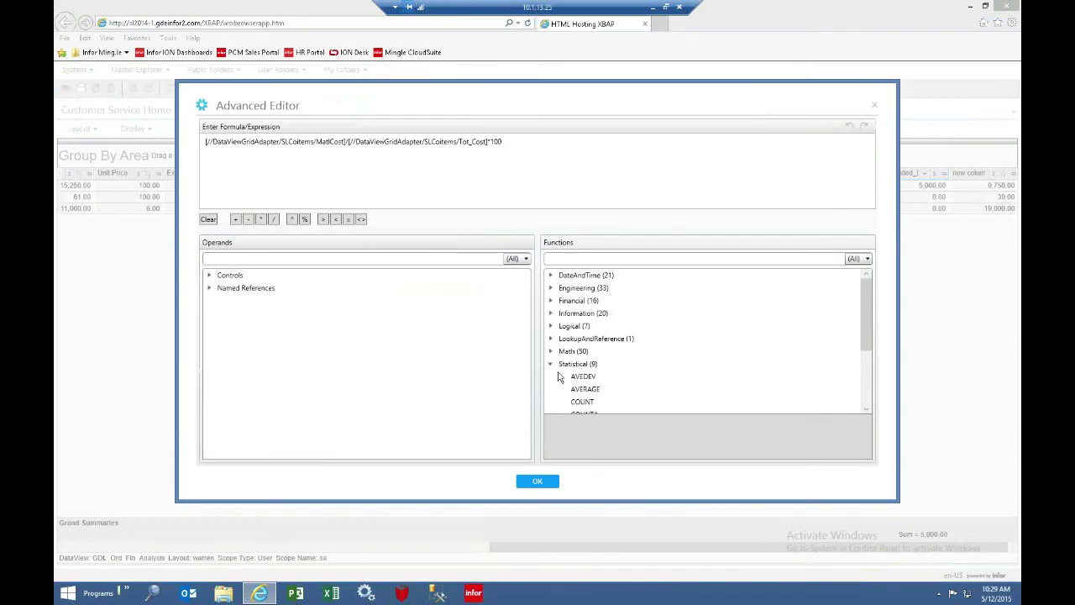
{"action": "left_click_drag", "start_coordinate": [864, 337], "coordinate": [803, 319]}
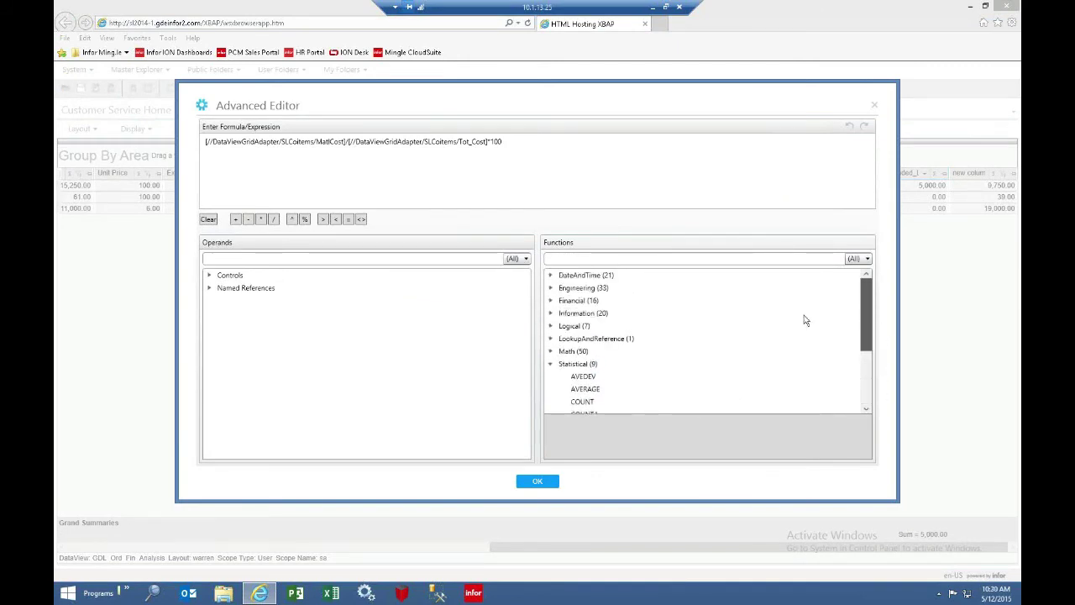
{"action": "left_click", "coordinate": [551, 351]}
{"action": "mouse_move", "coordinate": [866, 291]}
{"action": "left_mouse_down"}
{"action": "mouse_move", "coordinate": [866, 405]}
{"action": "mouse_move", "coordinate": [868, 288]}
{"action": "left_mouse_up"}
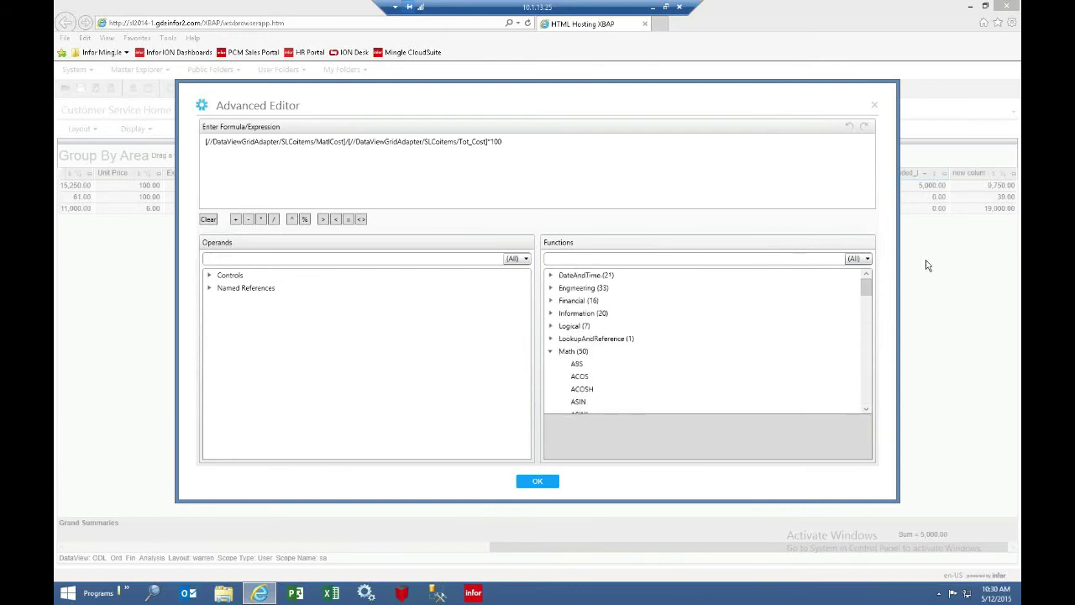
{"action": "left_click", "coordinate": [552, 314]}
{"action": "mouse_move", "coordinate": [867, 291]}
{"action": "left_mouse_down"}
{"action": "mouse_move", "coordinate": [869, 312]}
{"action": "mouse_move", "coordinate": [866, 283]}
{"action": "left_mouse_up"}
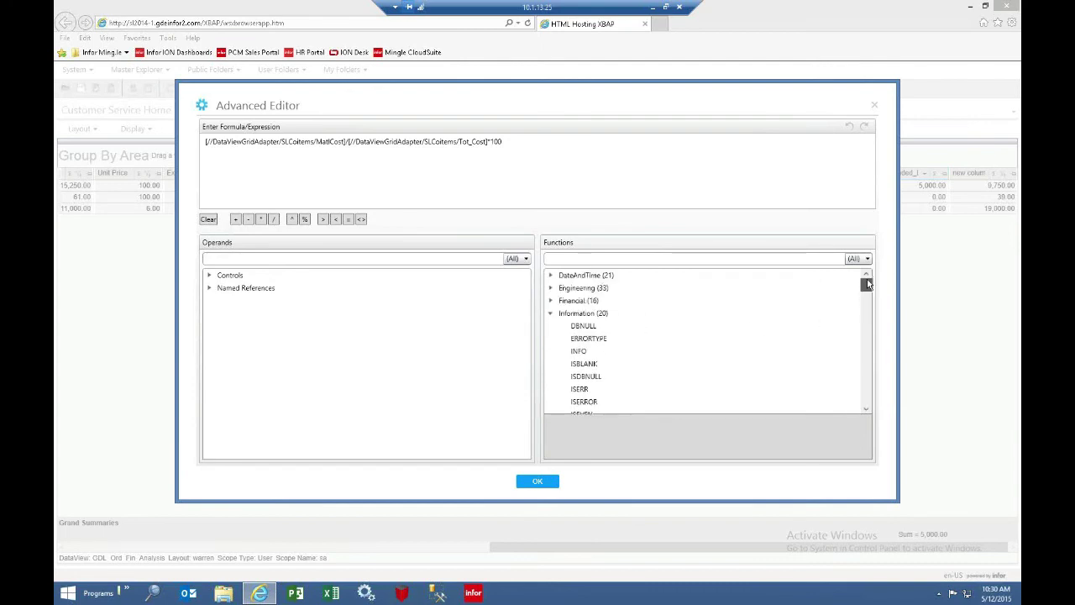
{"action": "left_click", "coordinate": [539, 482]}
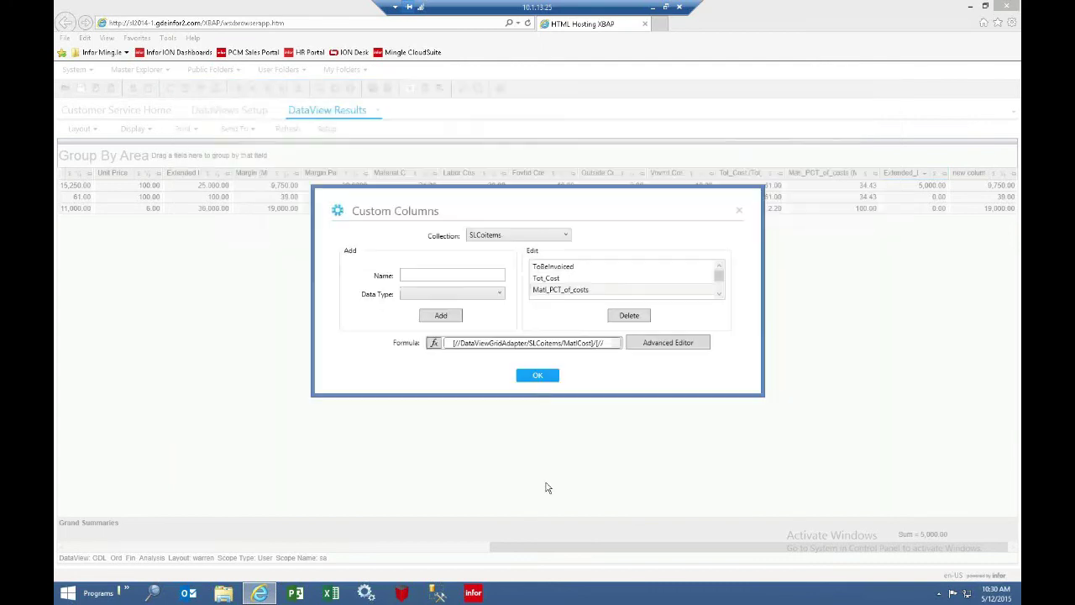
{"action": "left_click", "coordinate": [542, 378]}
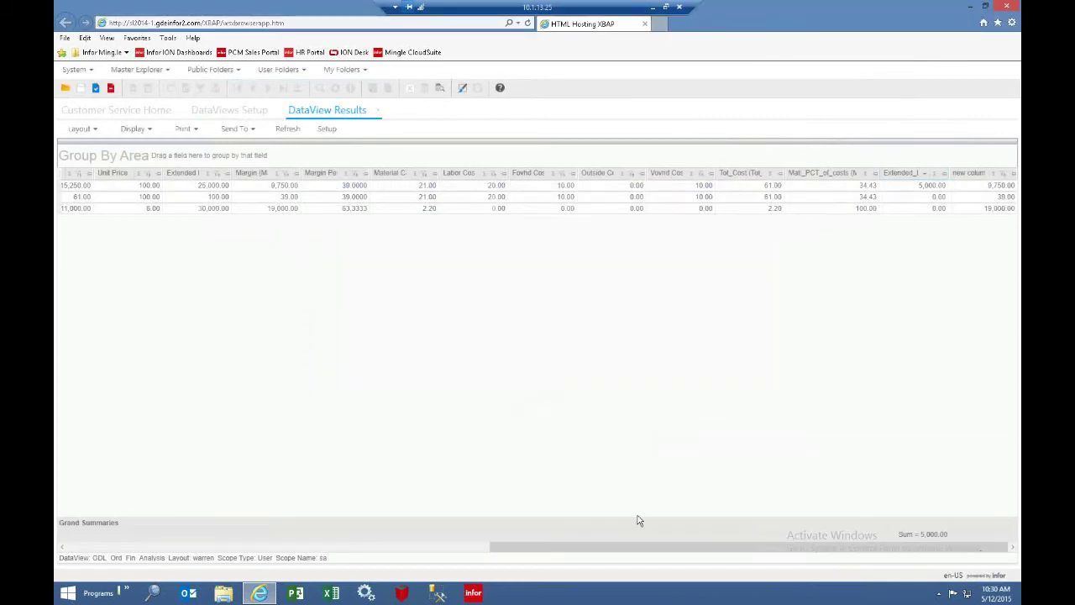
- Close the DataView results, clear the DataView name filter in DataViews Setup, and list all DataViews
{"action": "left_click", "coordinate": [378, 111]}
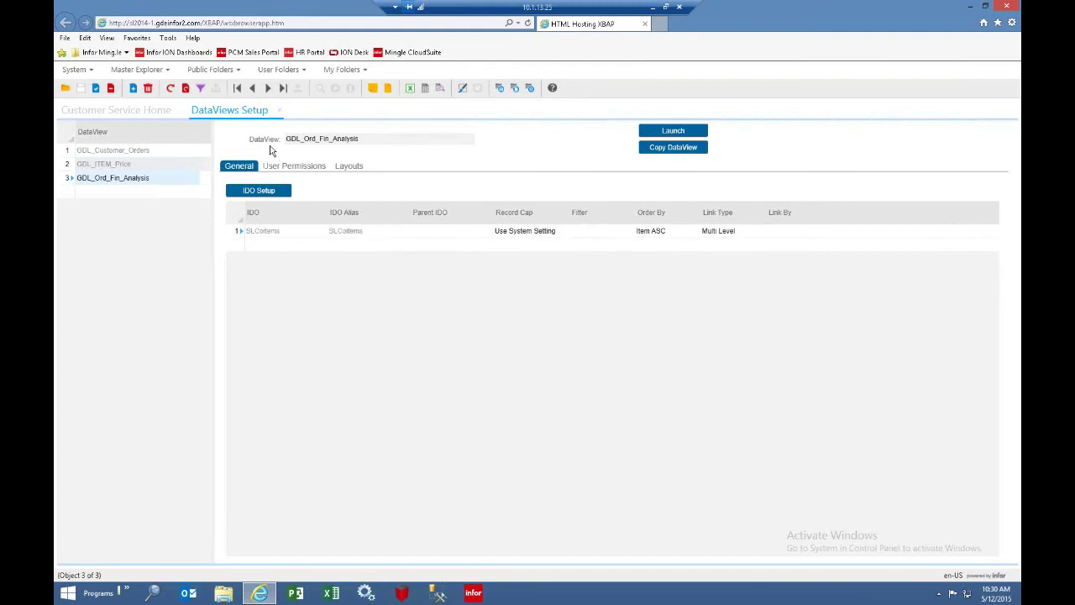
{"action": "left_click", "coordinate": [201, 88]}
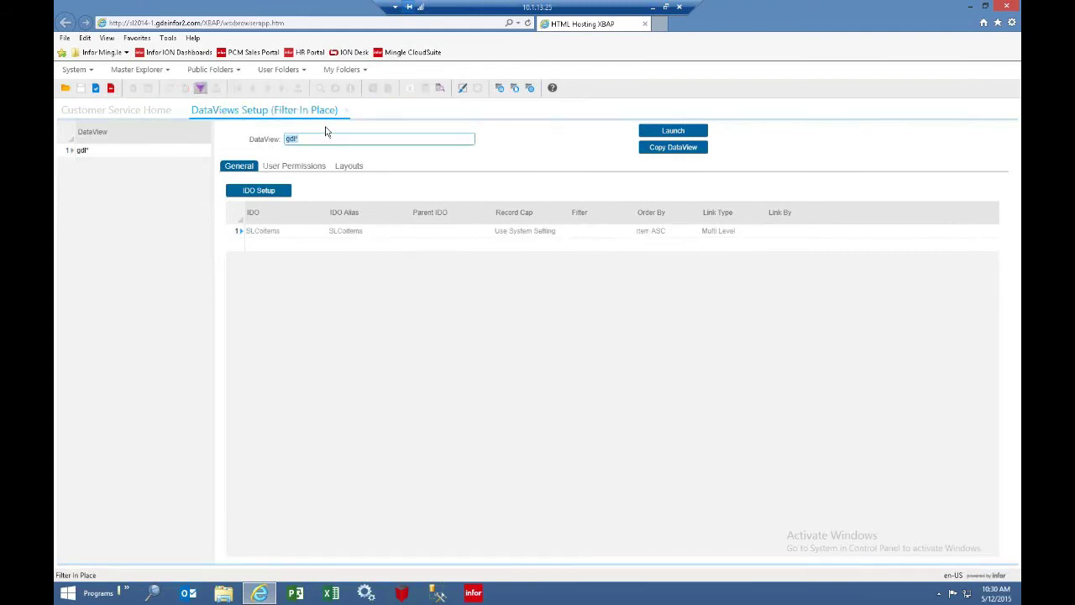
{"action": "key", "text": "Delete"}
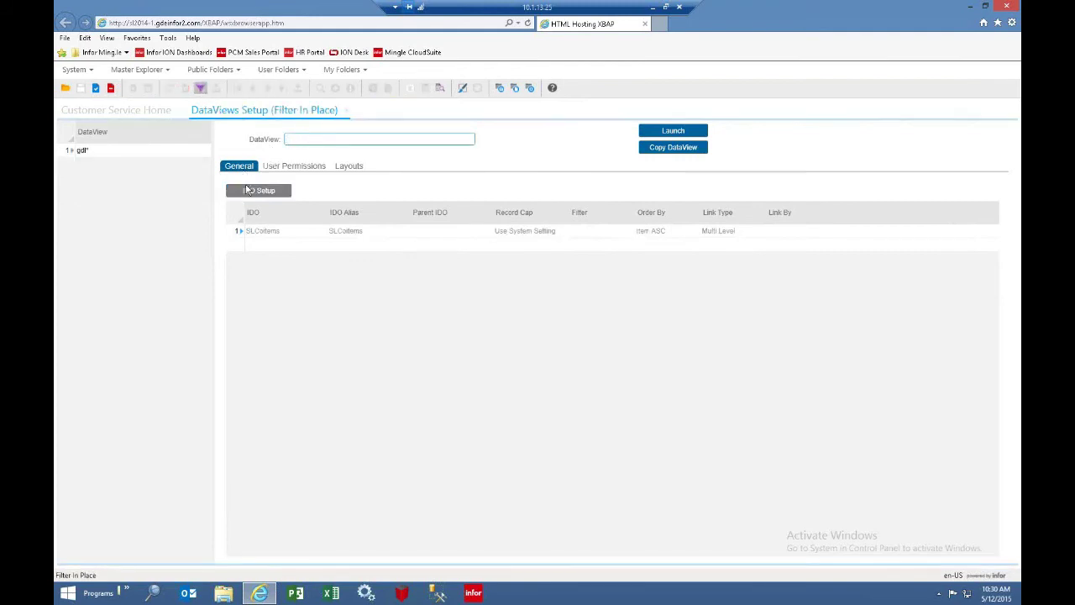
{"action": "left_click", "coordinate": [200, 89]}
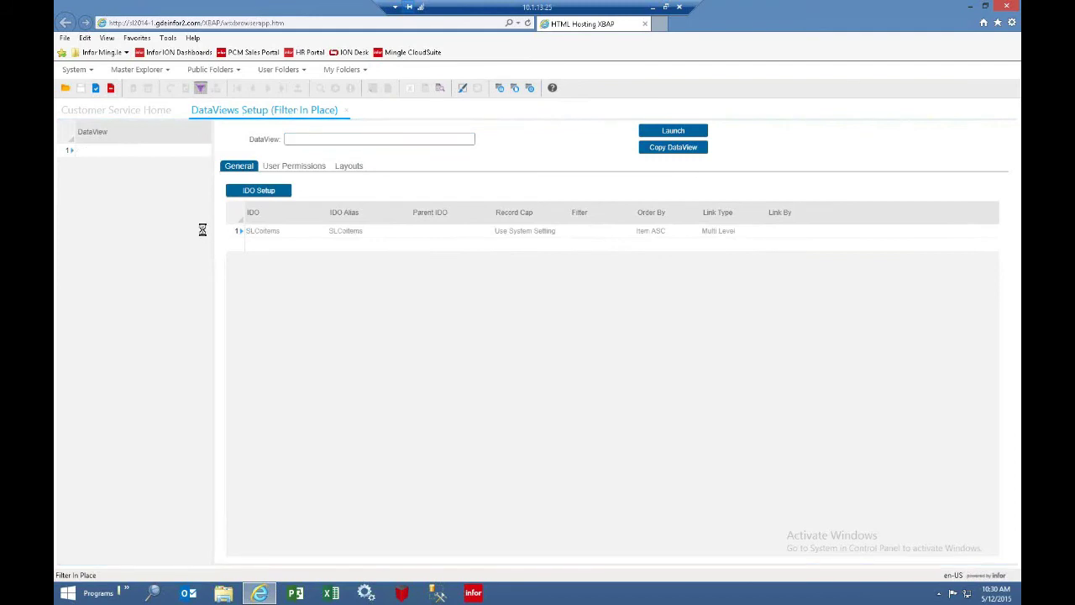
{"action": "left_click_drag", "start_coordinate": [210, 224], "coordinate": [204, 275]}
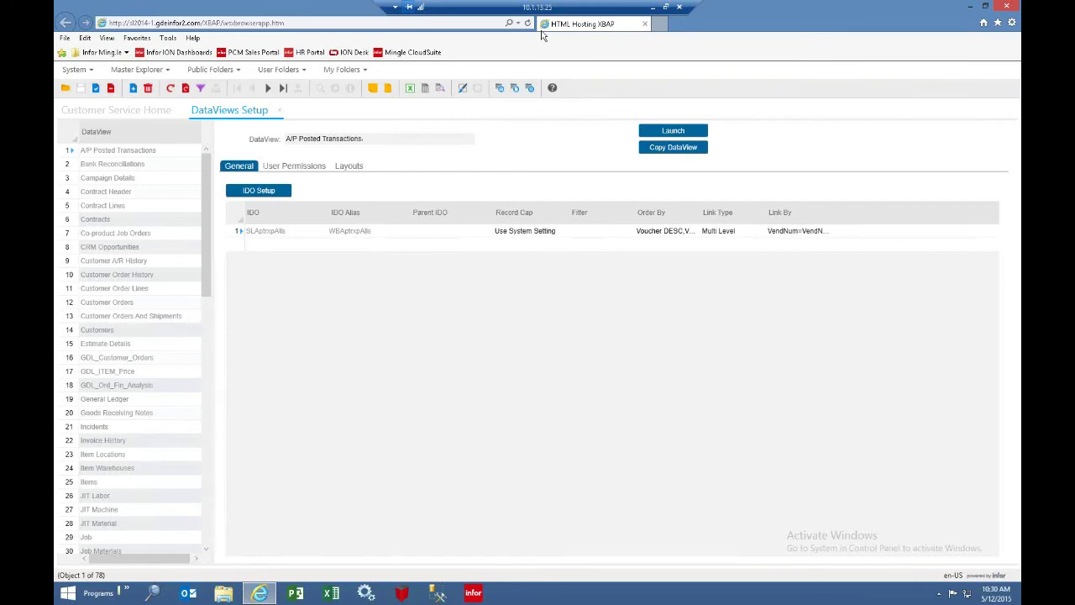
- Switch to the Enhanced Dataviews presentation in PowerPoint and start the slide show from the SyteLine Dataviews recap slide
{"action": "left_click", "coordinate": [665, 7]}
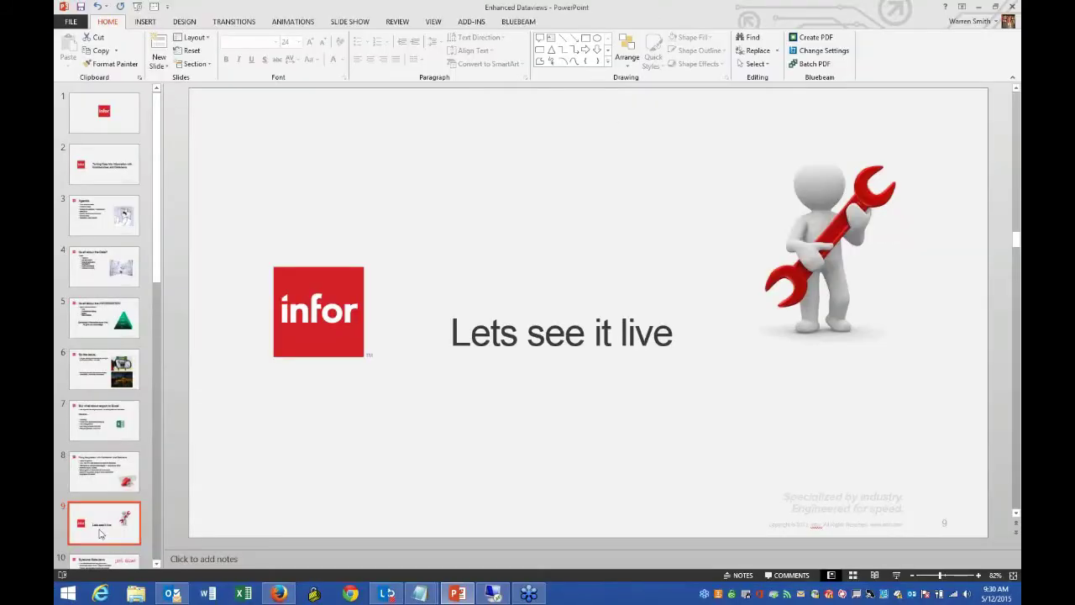
{"action": "left_click", "coordinate": [100, 561]}
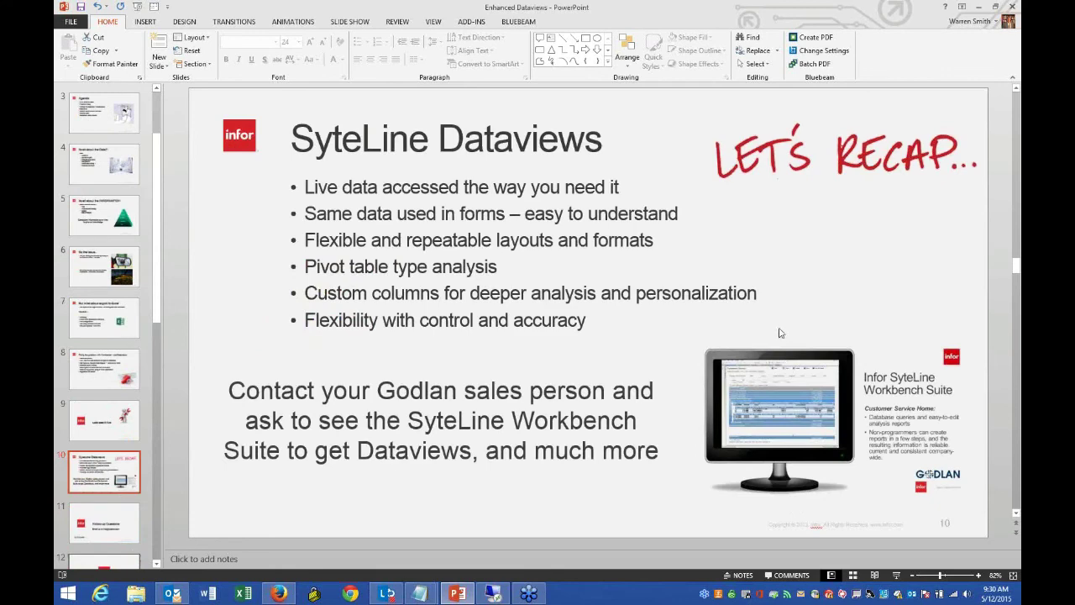
{"action": "left_click", "coordinate": [897, 576]}
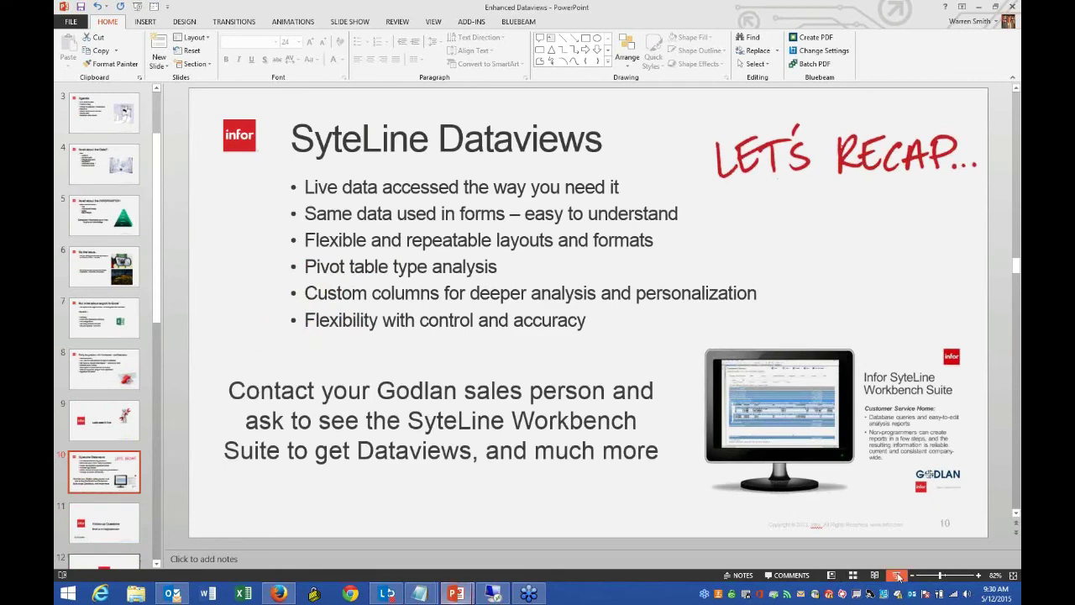